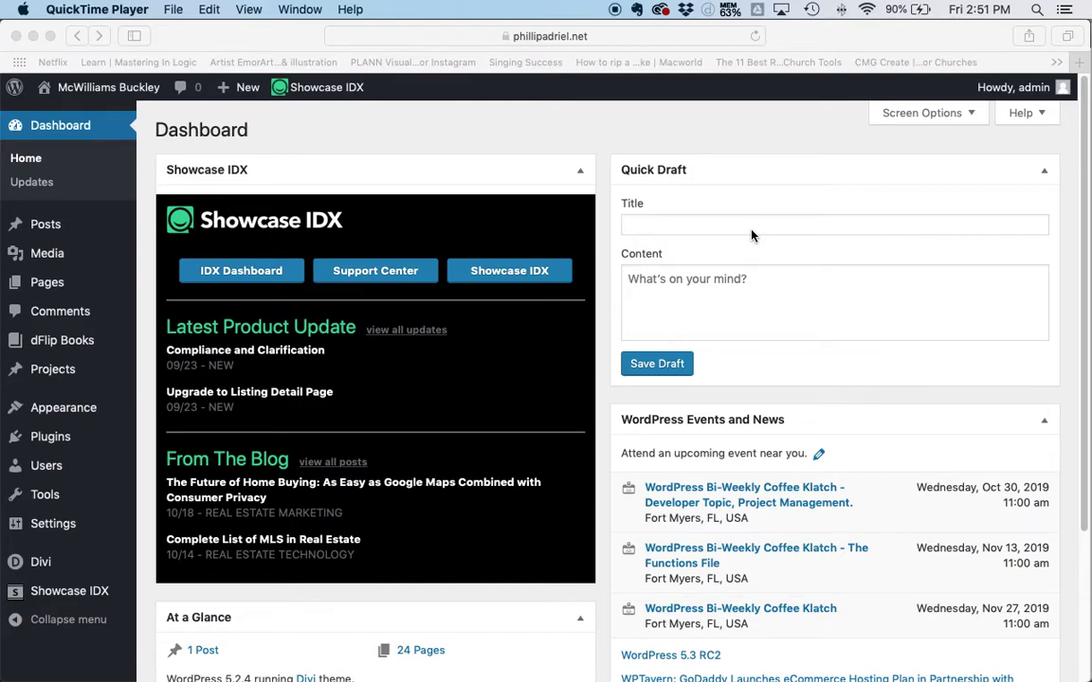
pyautogui.click(533, 138)
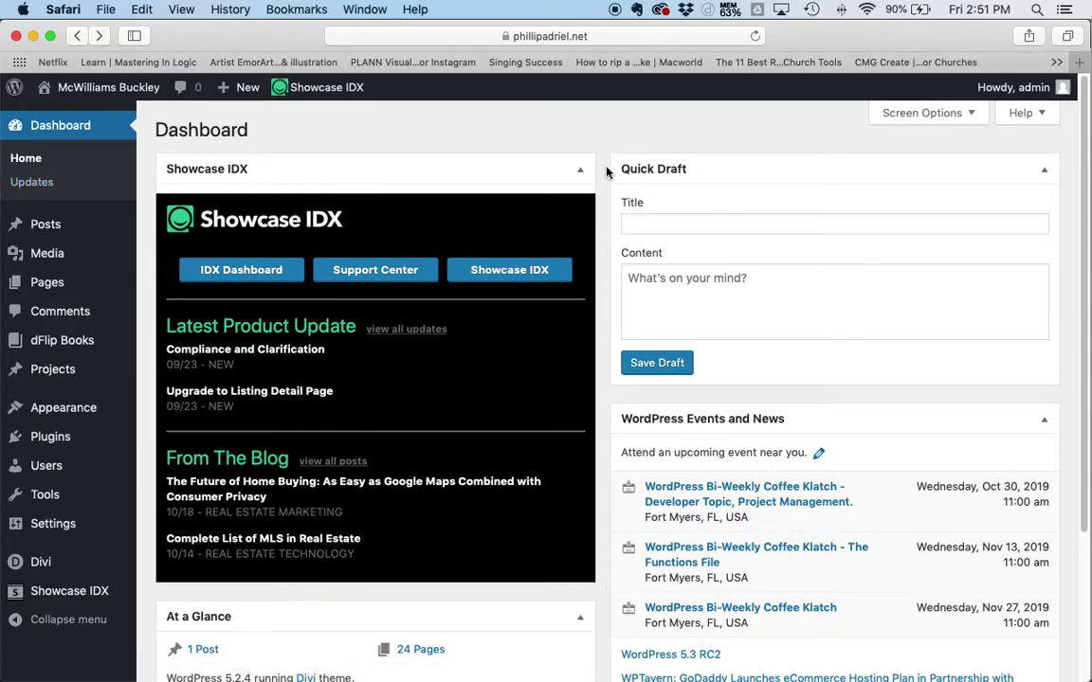
pyautogui.click(581, 174)
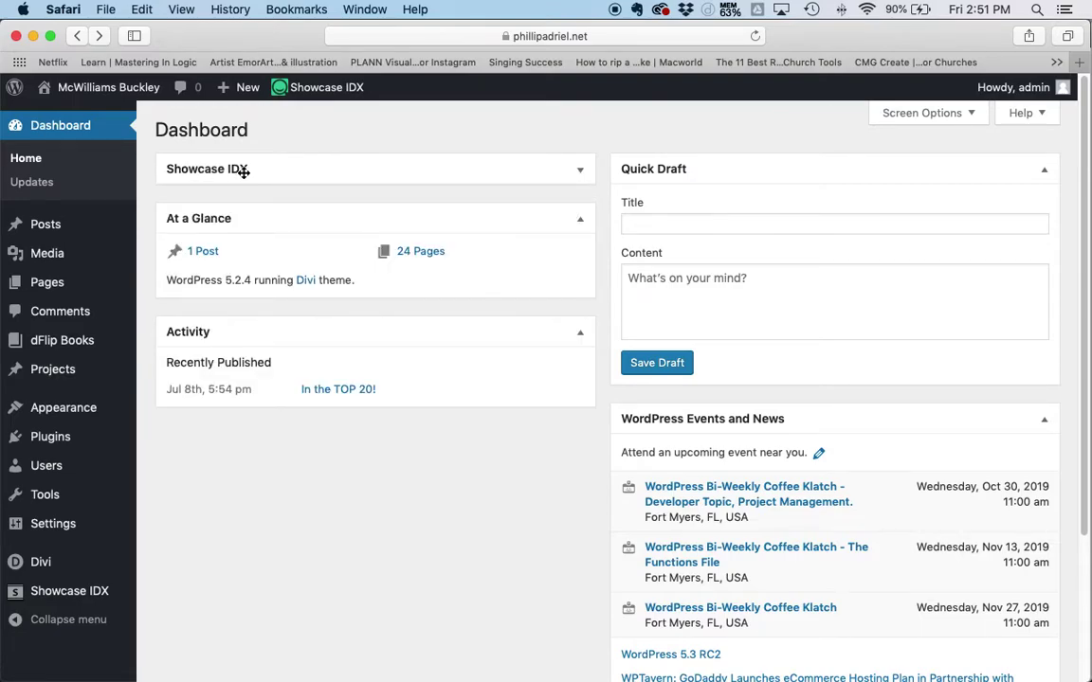
pyautogui.click(582, 172)
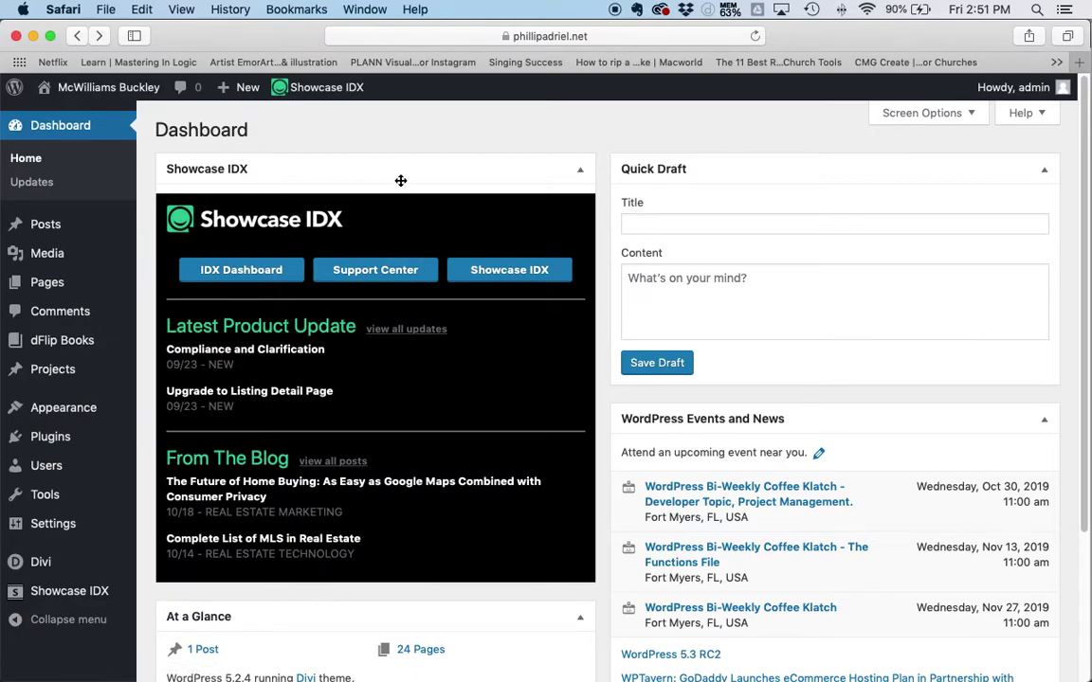
# Open the IDX Dashboard in a new tab, switch to it and enter the McWilliams Buckley website.
pyautogui.rightClick(244, 269)
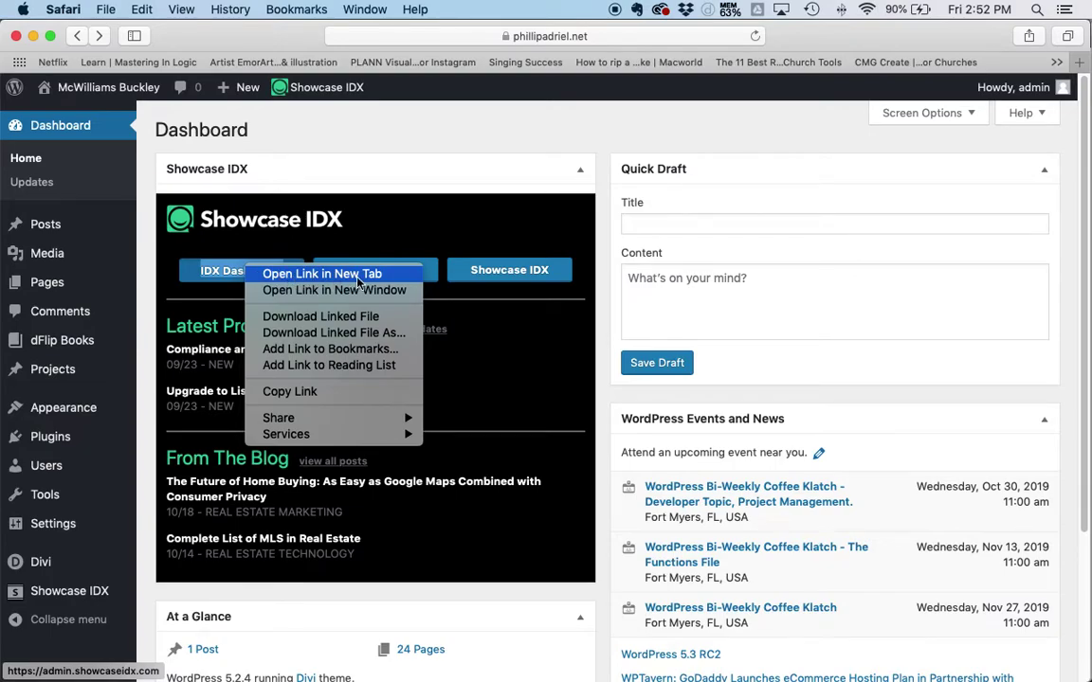
pyautogui.click(317, 274)
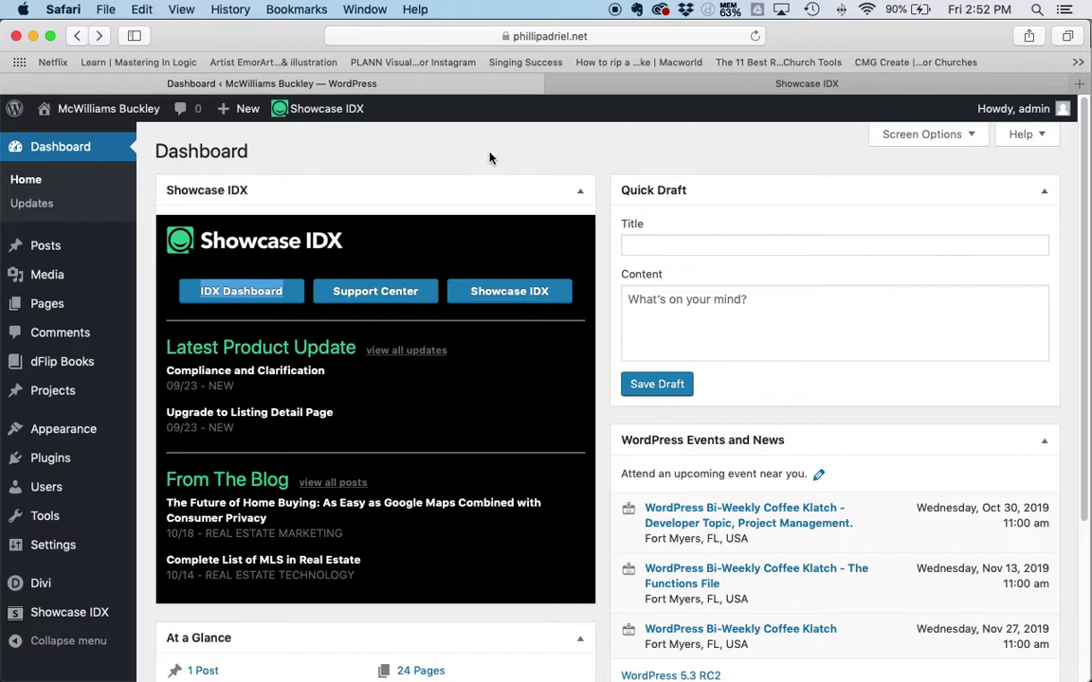
pyautogui.click(713, 86)
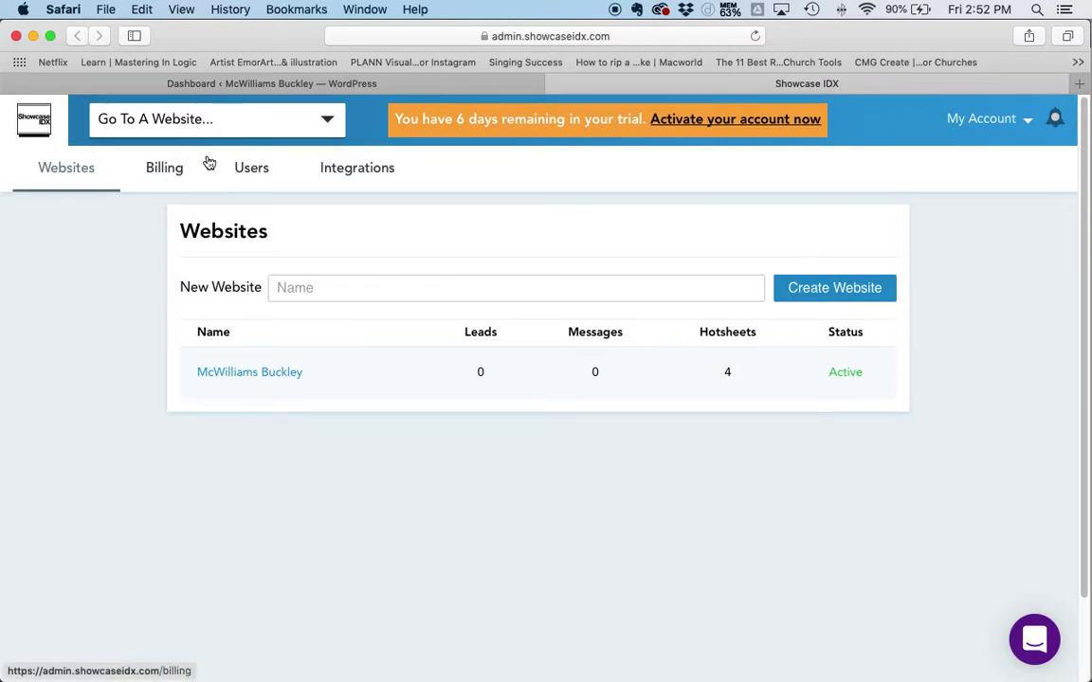
pyautogui.click(263, 382)
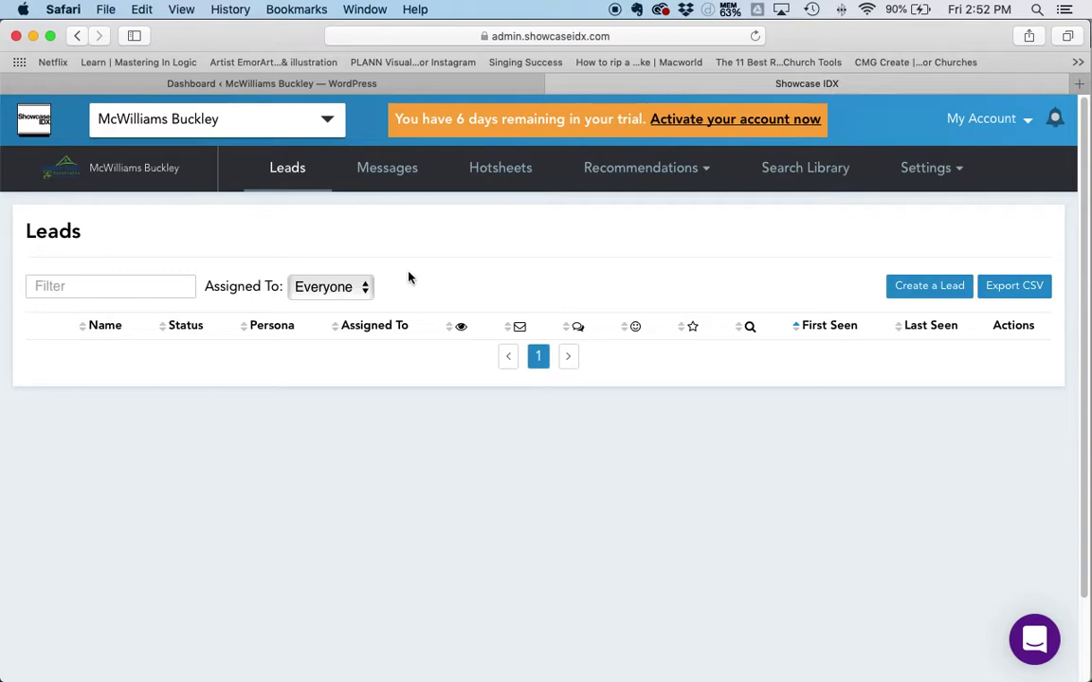
# Open the Fiddlesticks Country Club search from the Search Library for editing.
pyautogui.click(794, 180)
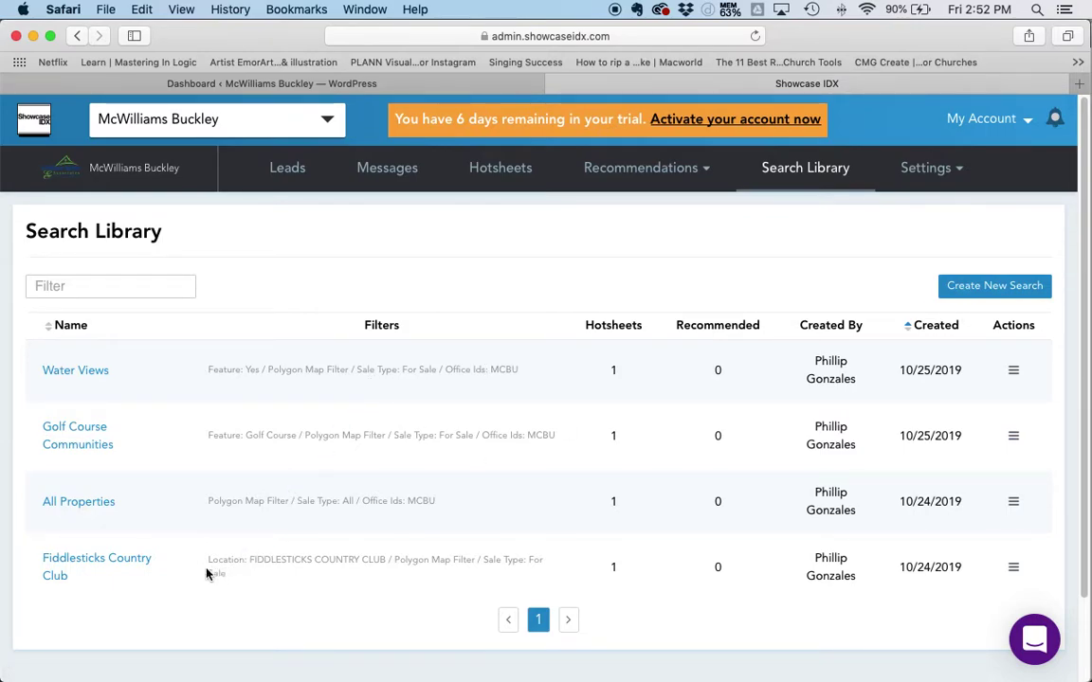
pyautogui.click(1013, 569)
pyautogui.scroll(-2, 1015, 569)
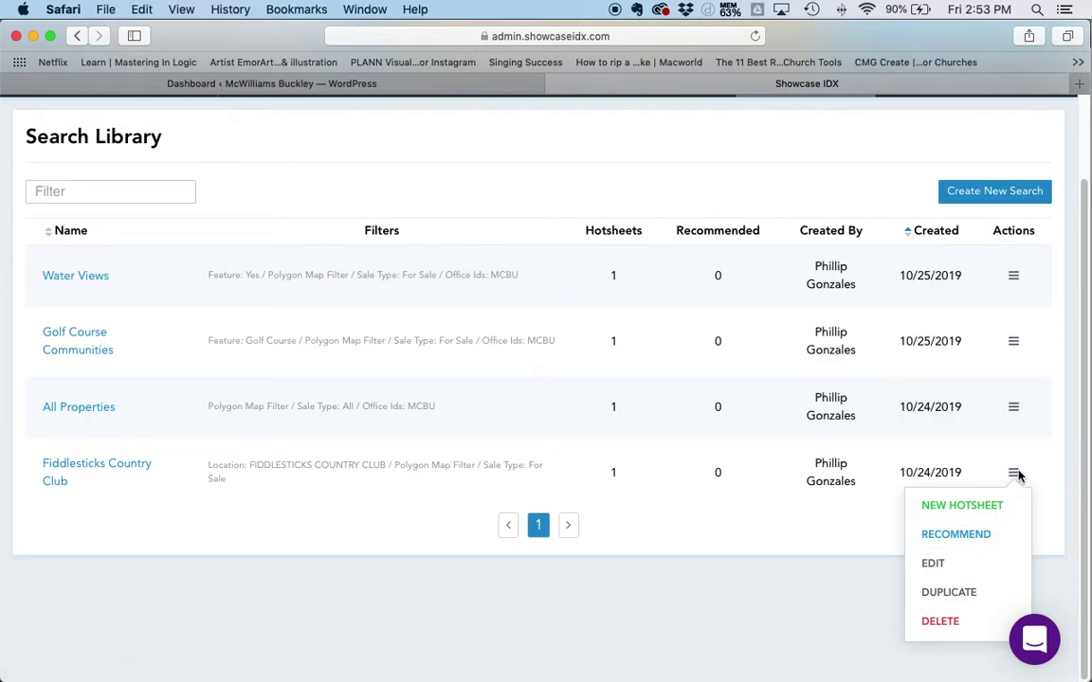
pyautogui.click(1015, 470)
pyautogui.click(1015, 478)
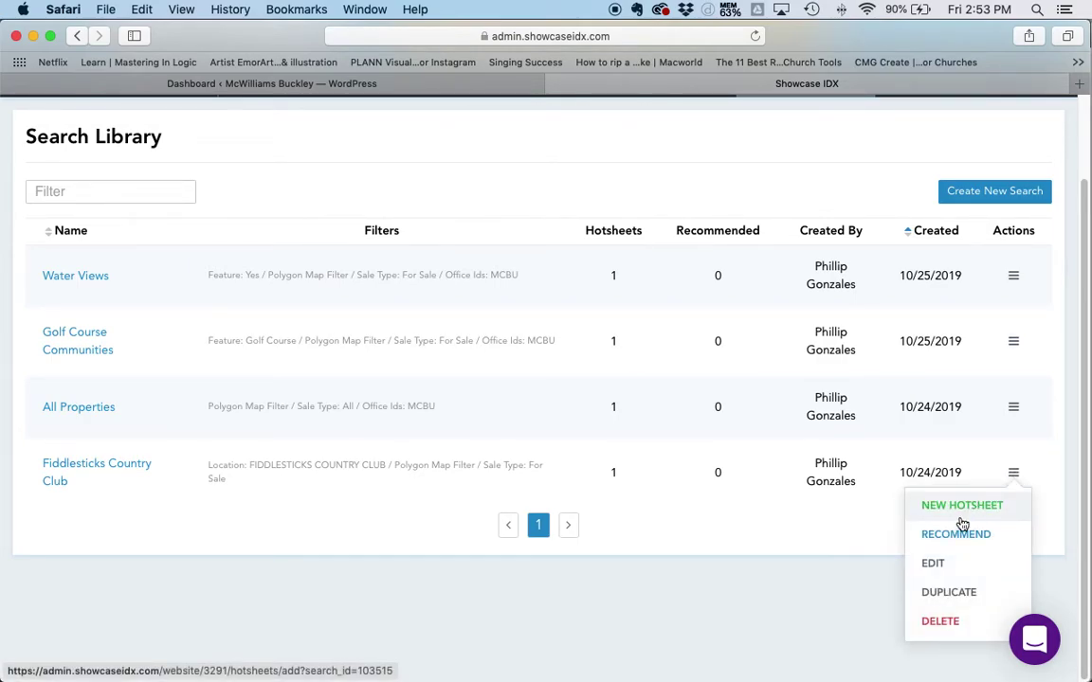
pyautogui.click(933, 563)
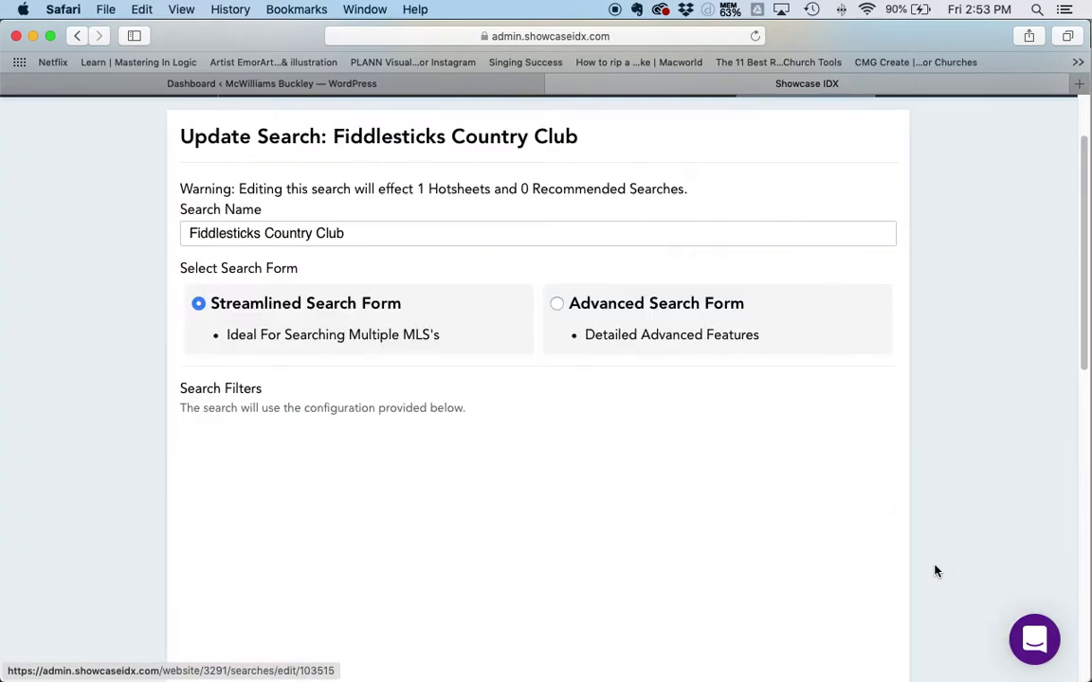
pyautogui.scroll(2, 38, 454)
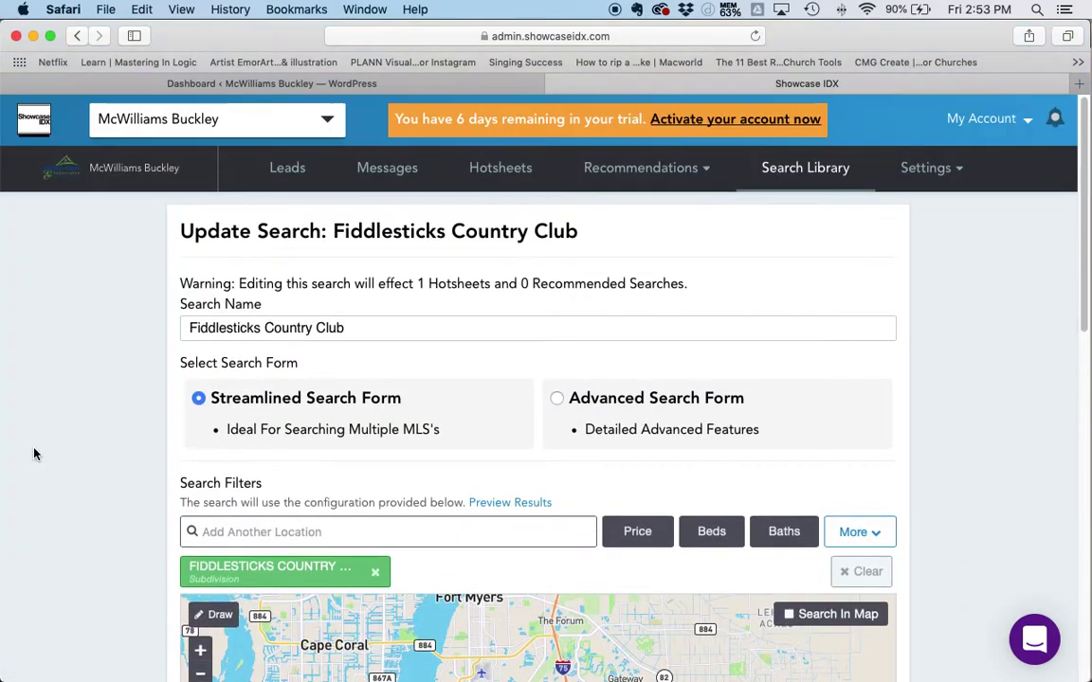
# Switch the Fiddlesticks Country Club search to the Advanced Search Form.
pyautogui.scroll(-1, 38, 446)
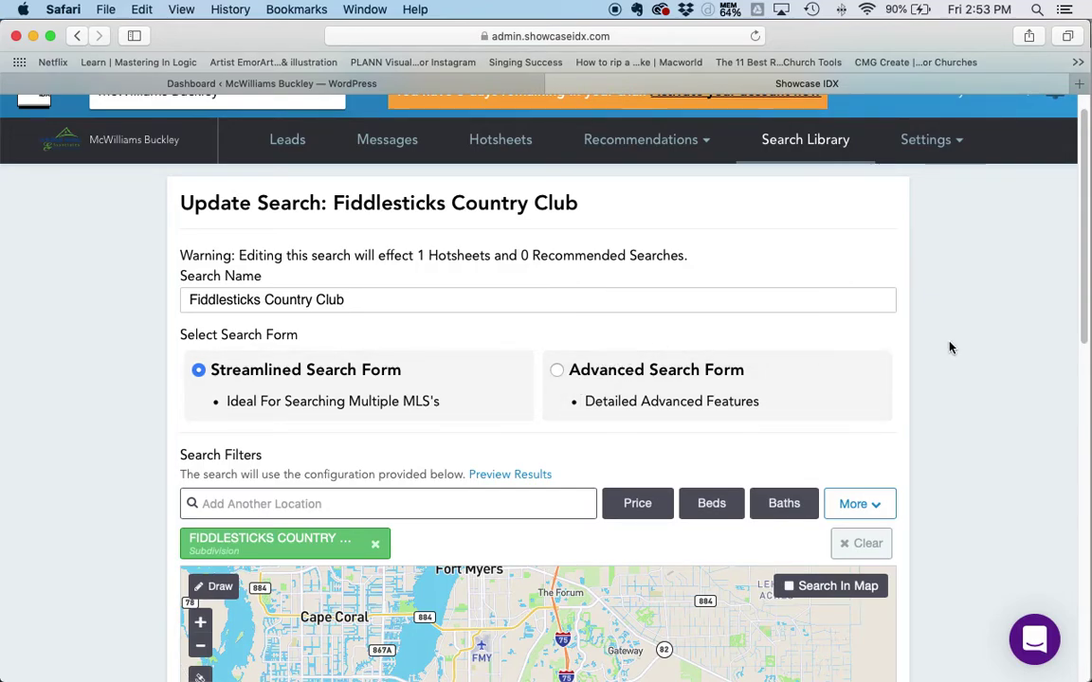
pyautogui.scroll(-2, 948, 351)
pyautogui.scroll(1, 1021, 319)
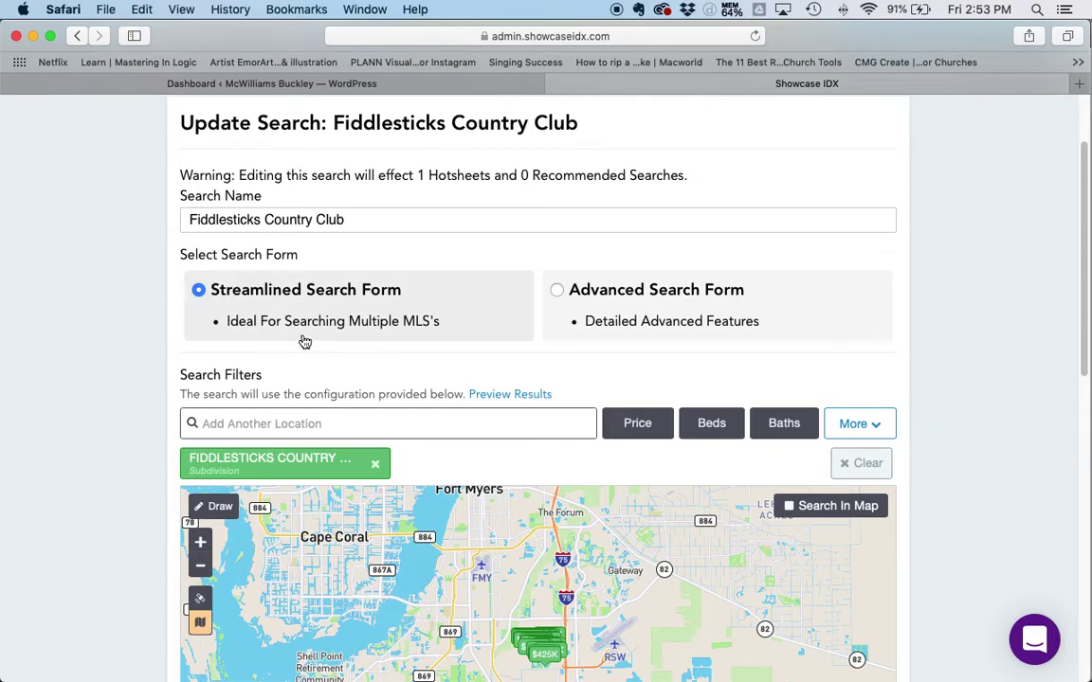
pyautogui.click(611, 294)
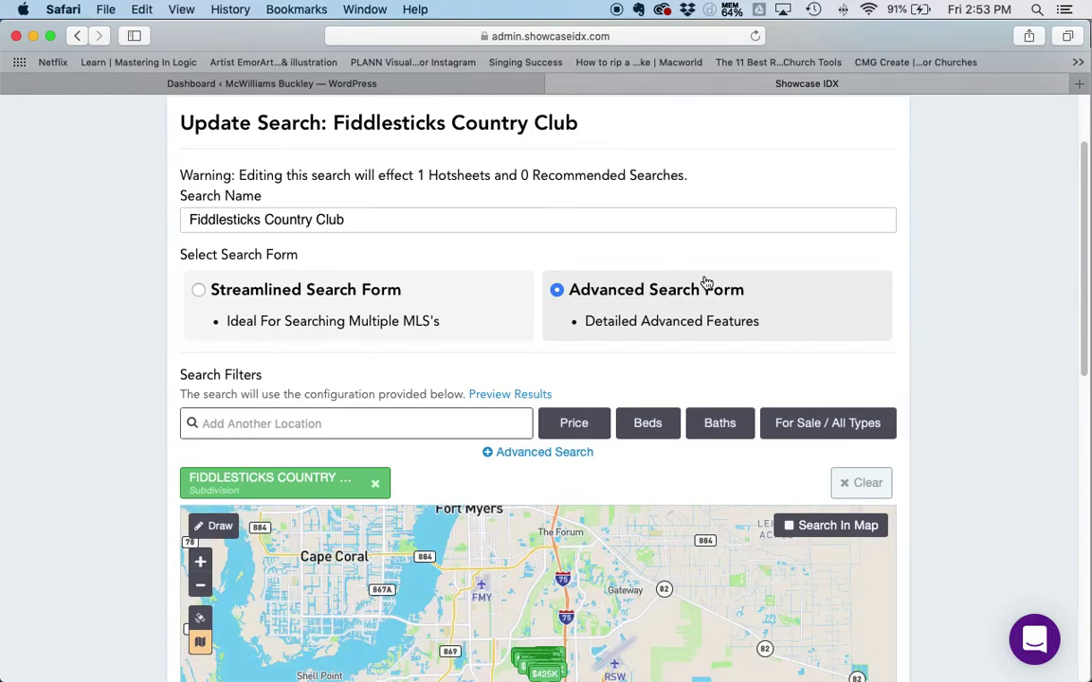
# Look up "fiddlesticks" as a location, remove the existing location filter and add the FIDDLESTICKS COUNTRY CLUB subdivision again.
pyautogui.scroll(-2, 701, 275)
pyautogui.scroll(-3, 883, 372)
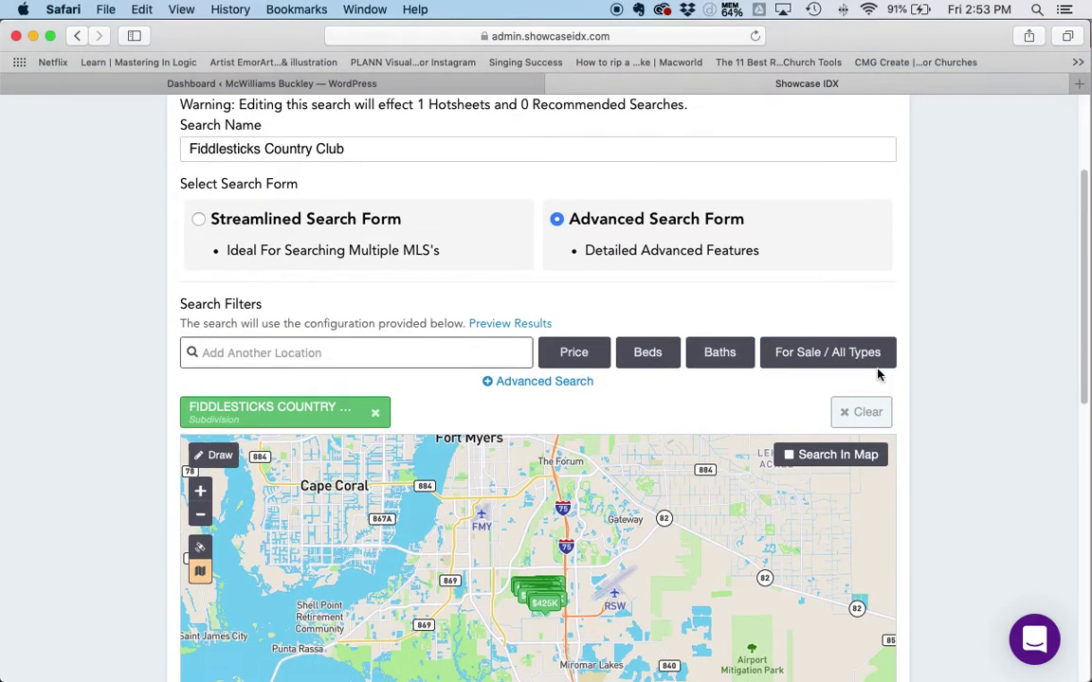
pyautogui.scroll(-1, 935, 369)
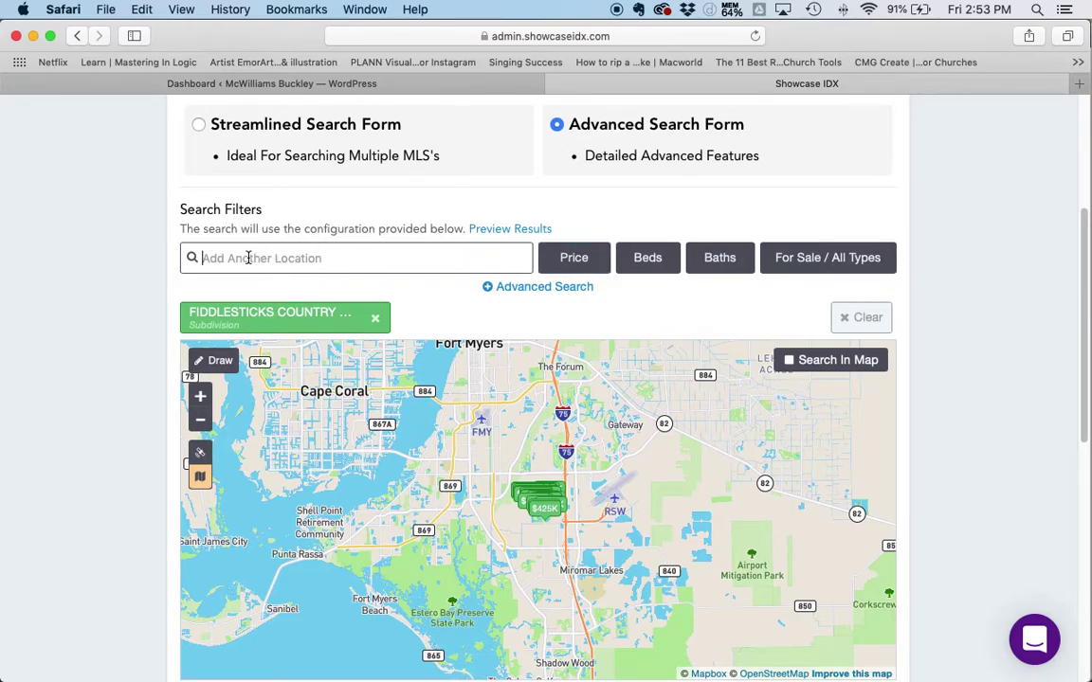
pyautogui.click(333, 256)
pyautogui.write('fidd')
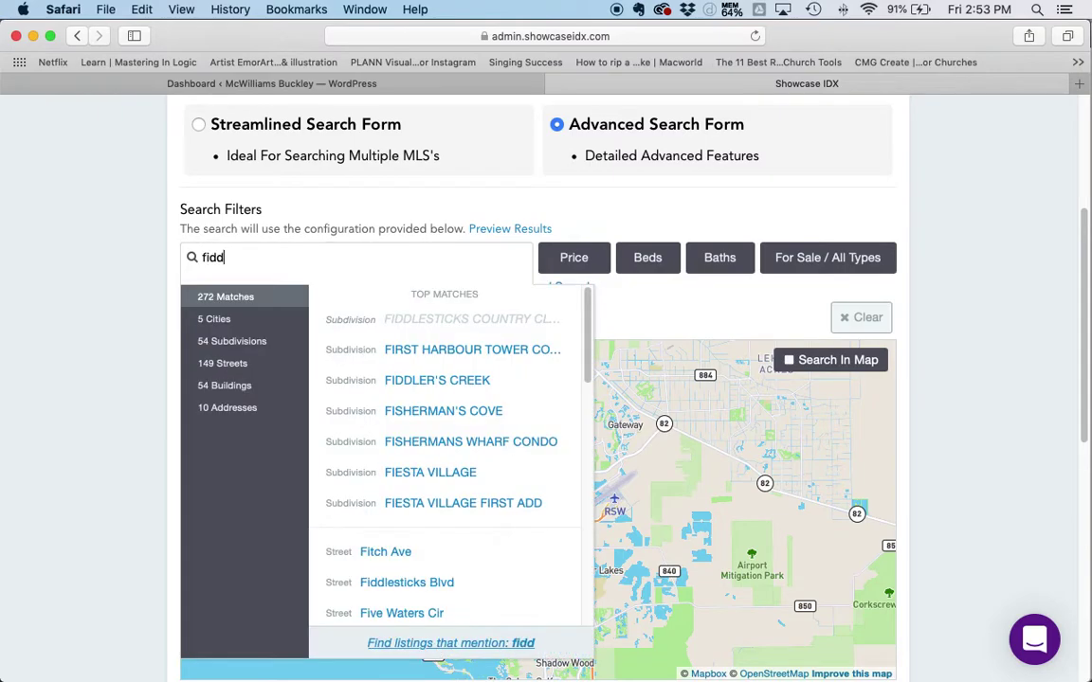
pyautogui.write('lest')
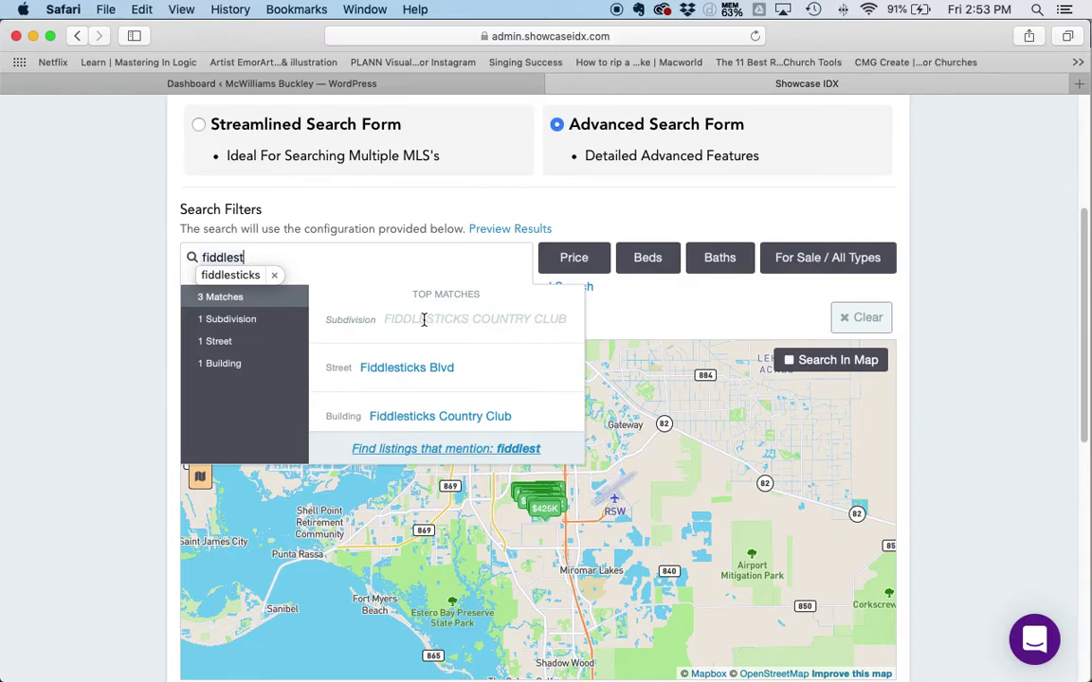
pyautogui.click(469, 319)
pyautogui.click(376, 320)
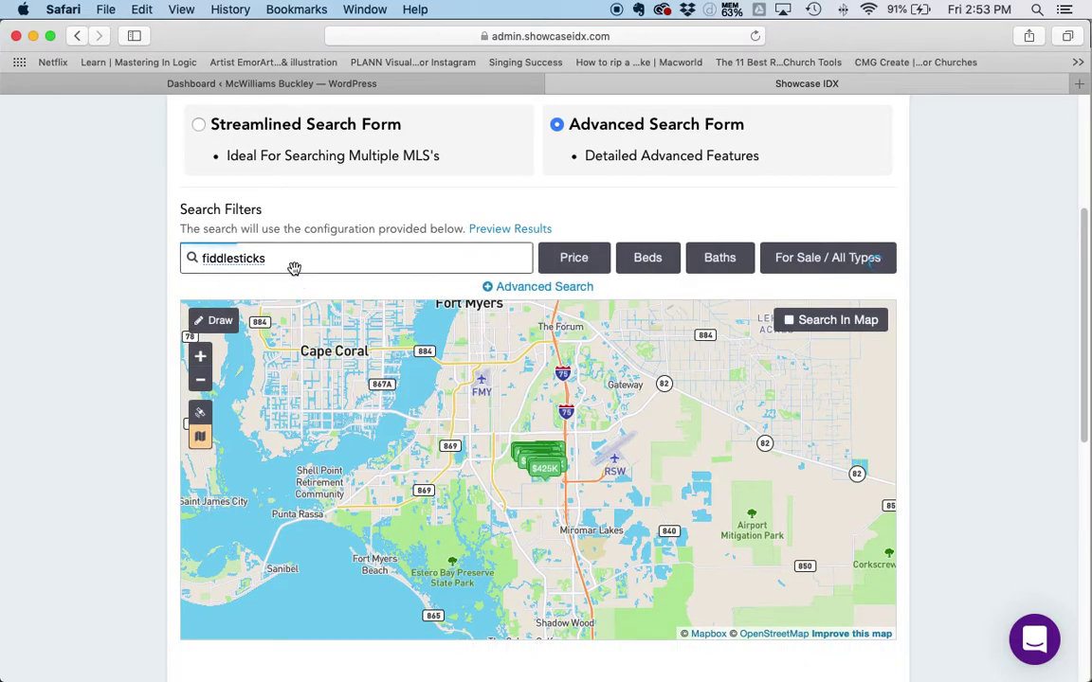
pyautogui.click(291, 263)
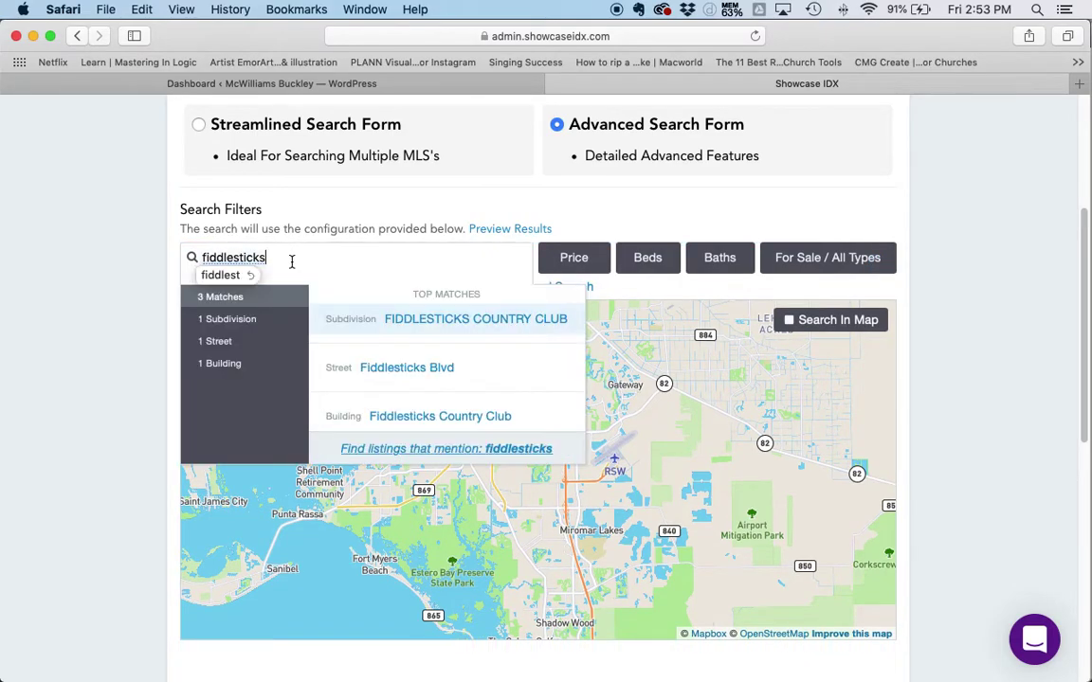
pyautogui.click(458, 319)
# Zoom the search map in two levels around the Fiddlesticks Country Club listings.
pyautogui.moveTo(545, 512)
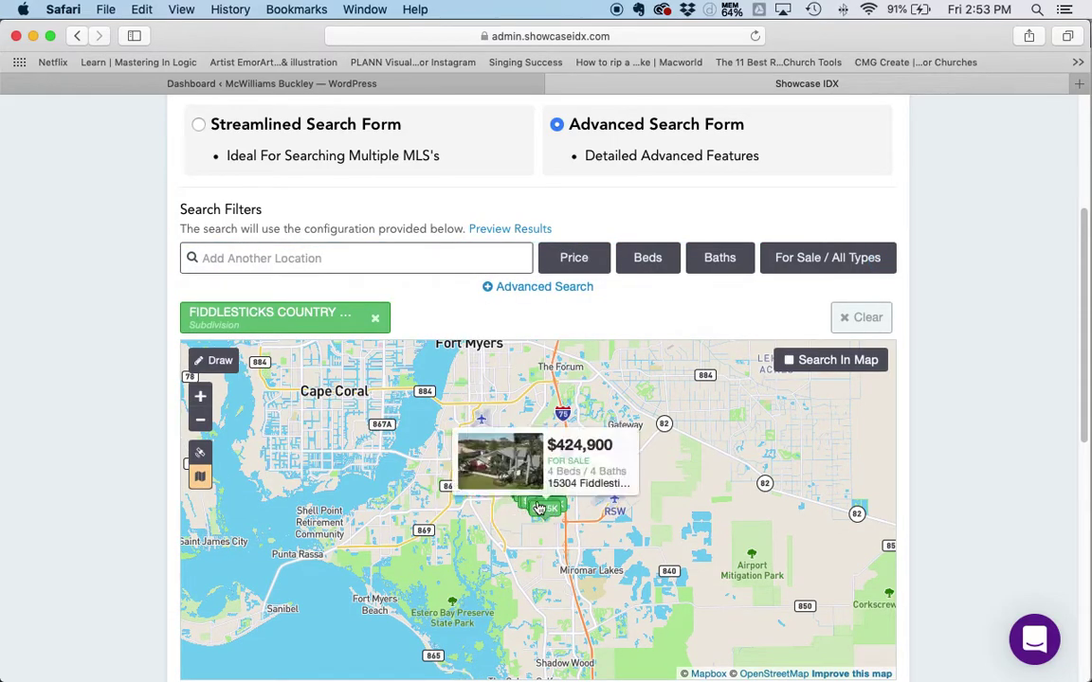
pyautogui.scroll(-2, 1013, 337)
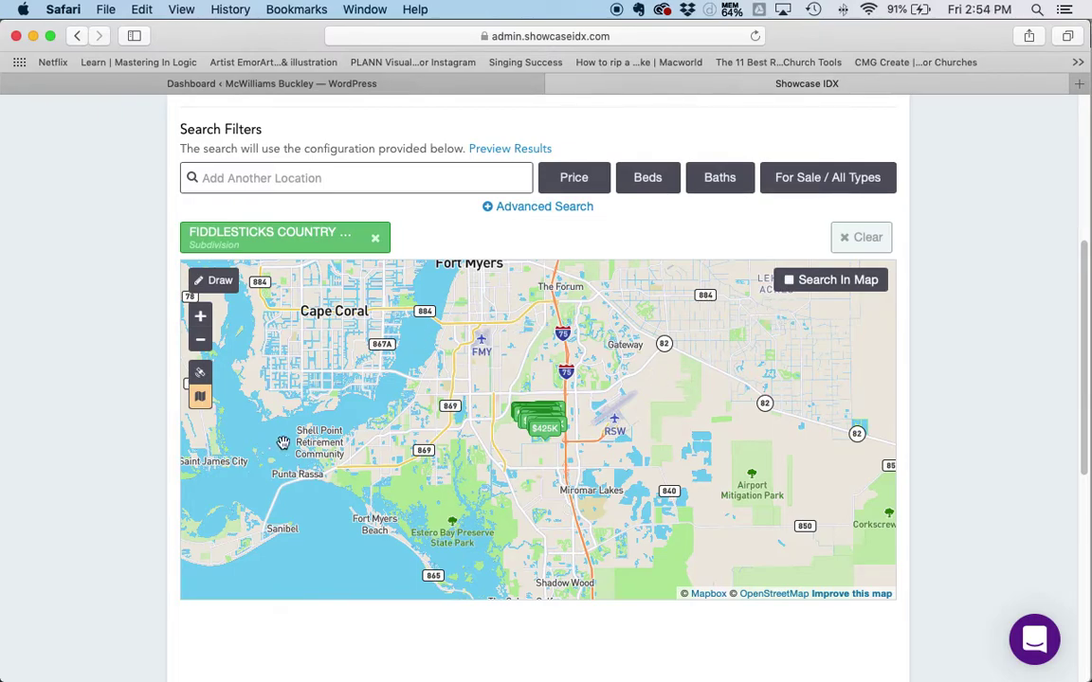
pyautogui.click(200, 317)
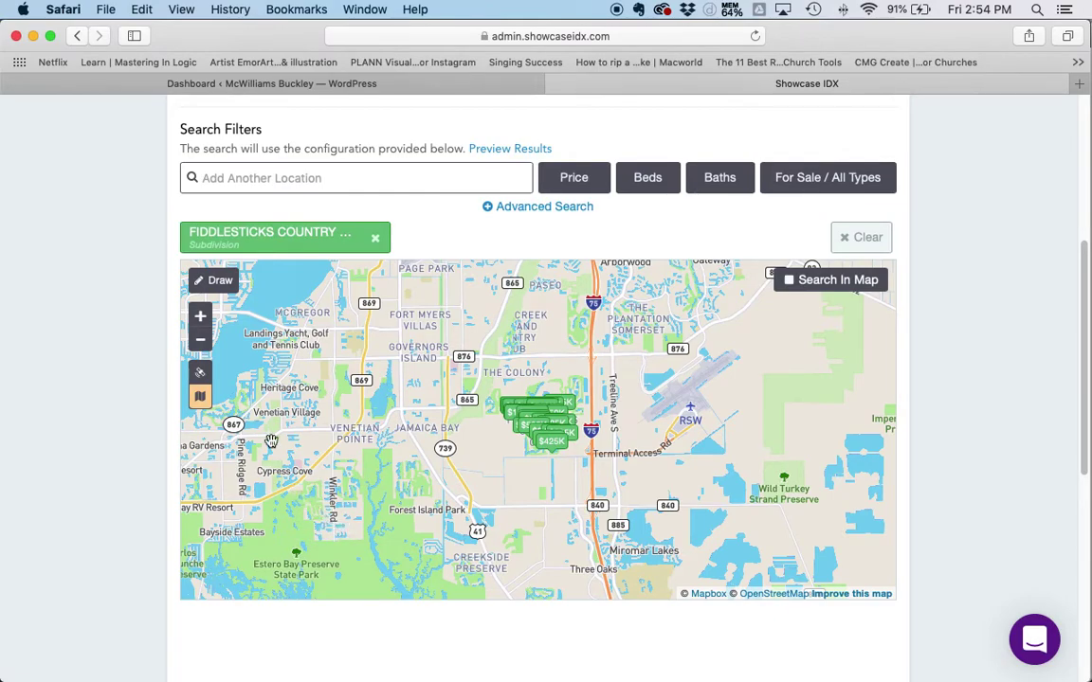
pyautogui.click(200, 317)
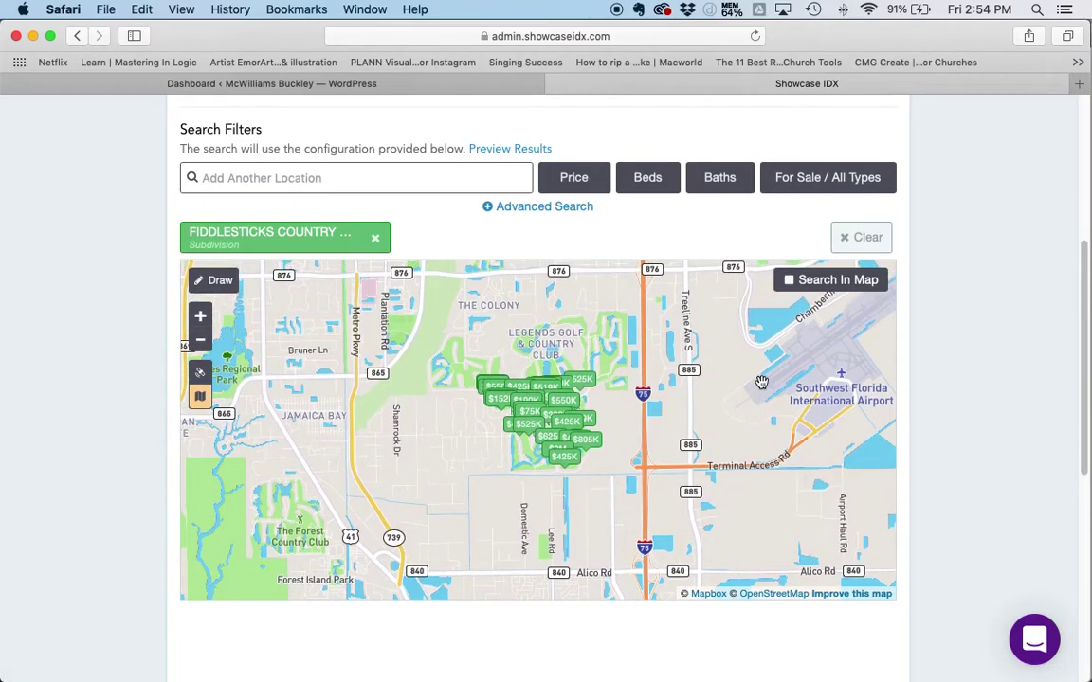
# Limit the search to listings of the MCBU office and save the updated search.
pyautogui.scroll(-5, 1010, 369)
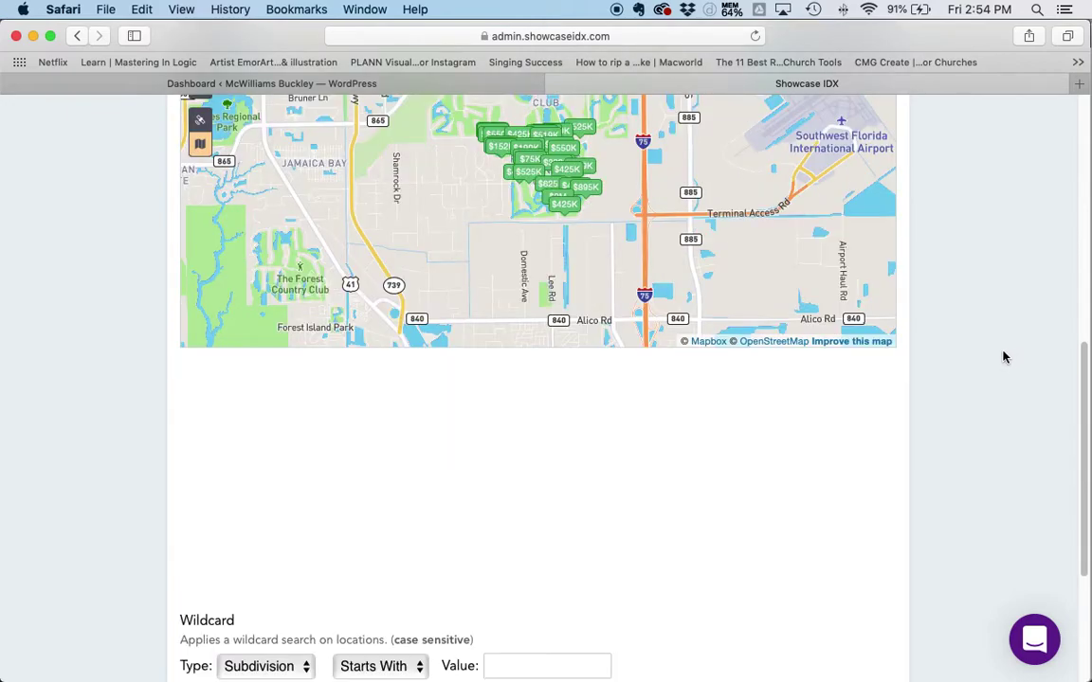
pyautogui.scroll(-5, 1002, 352)
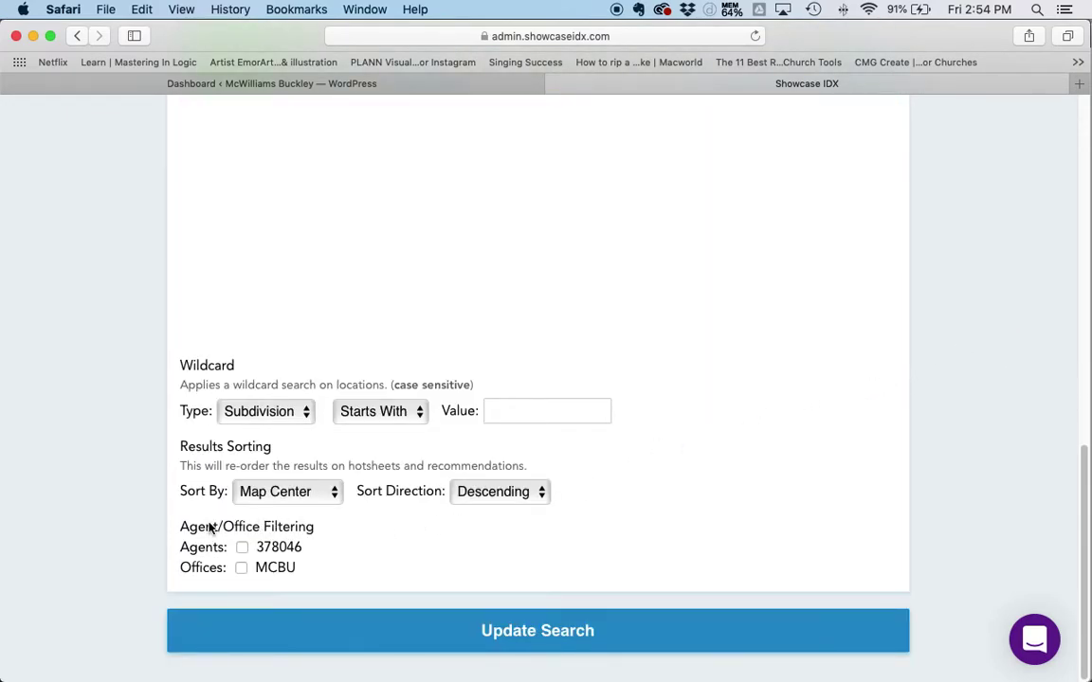
pyautogui.click(242, 569)
pyautogui.click(545, 630)
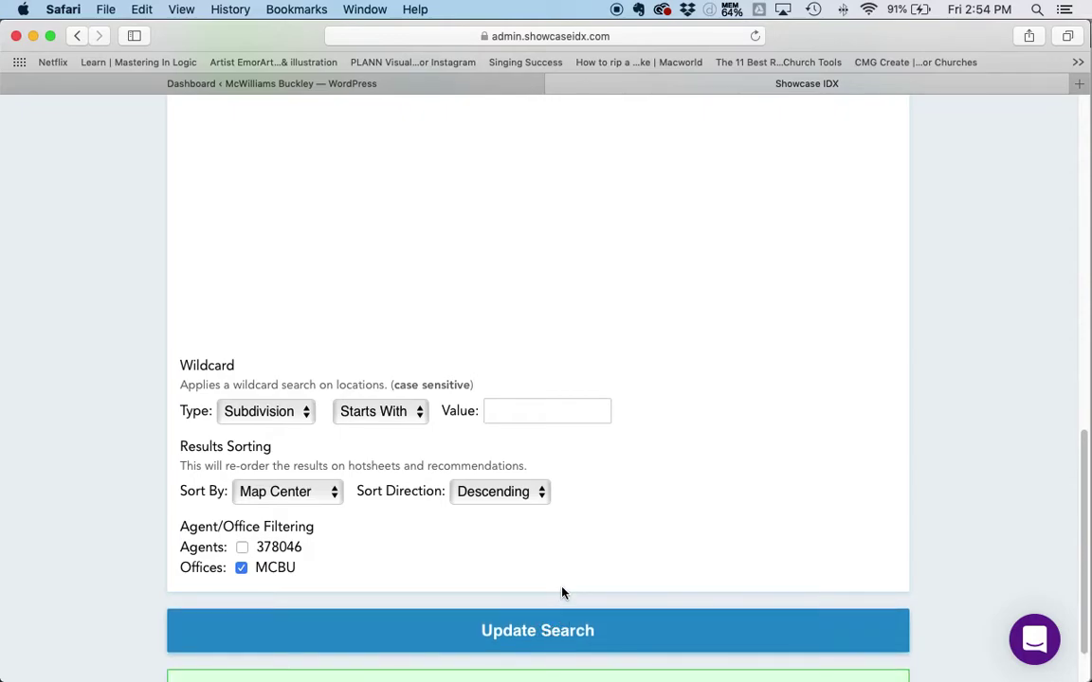
pyautogui.scroll(-2, 565, 585)
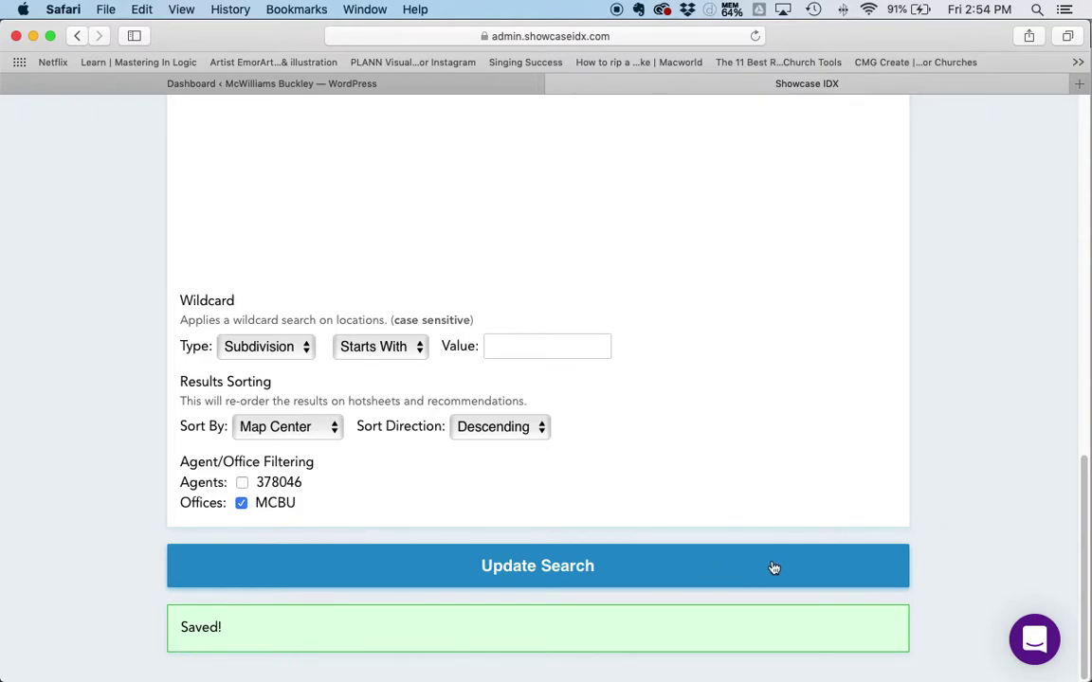
# Return to the Search Library and review the filters listed for the Fiddlesticks Country Club search.
pyautogui.scroll(1, 744, 493)
pyautogui.scroll(10, 776, 426)
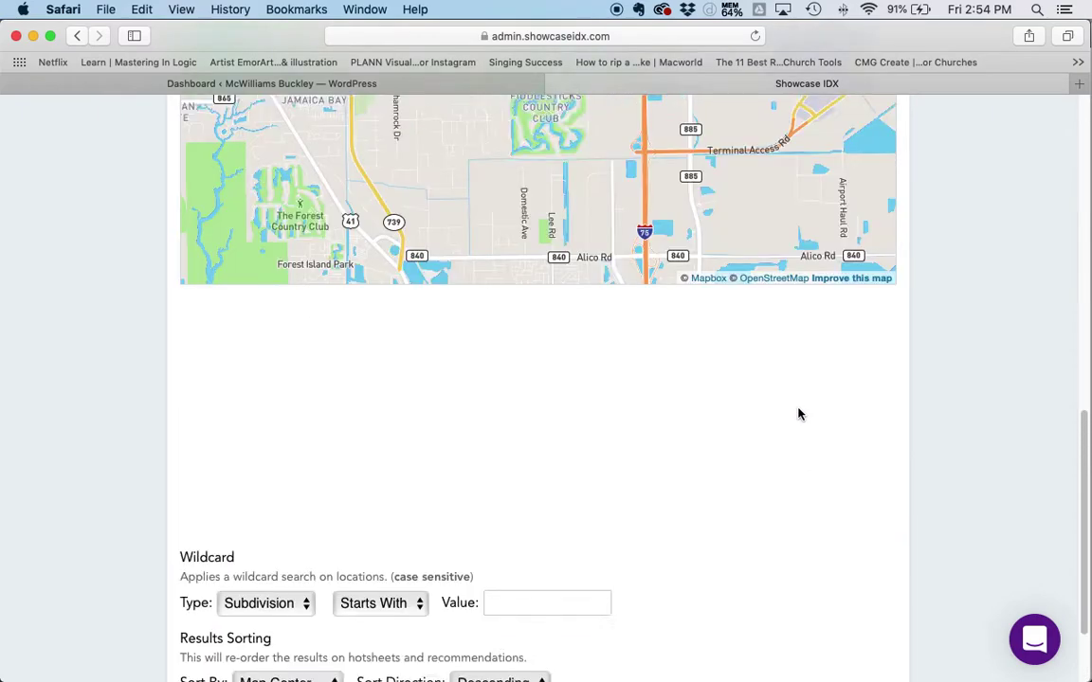
pyautogui.scroll(10, 1010, 488)
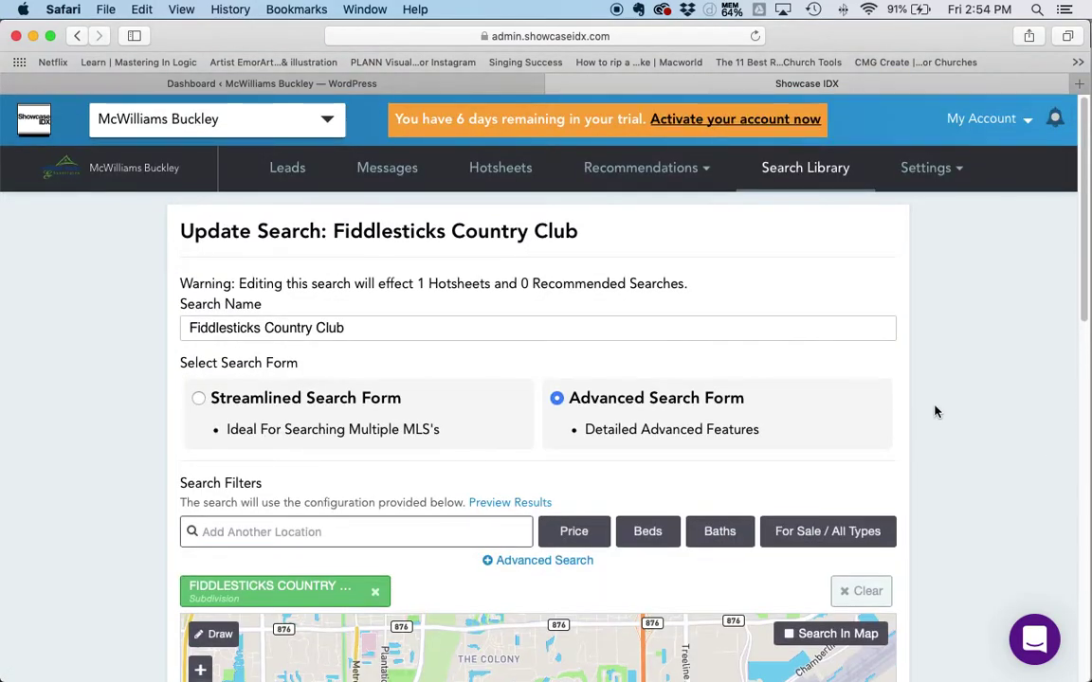
pyautogui.click(813, 171)
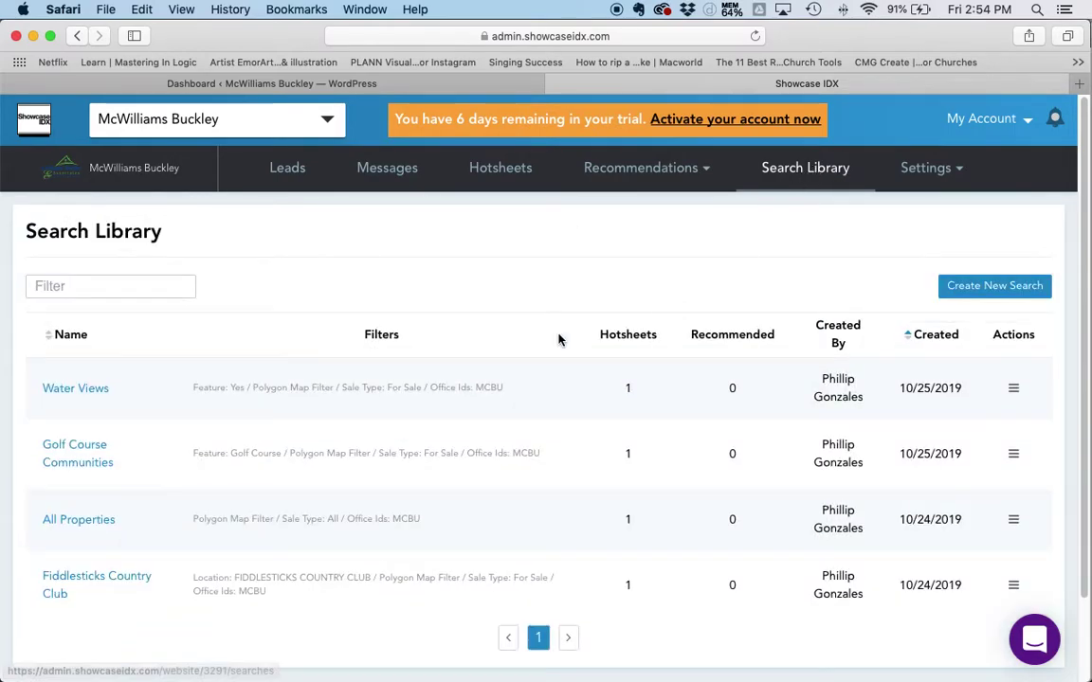
pyautogui.scroll(-2, 583, 333)
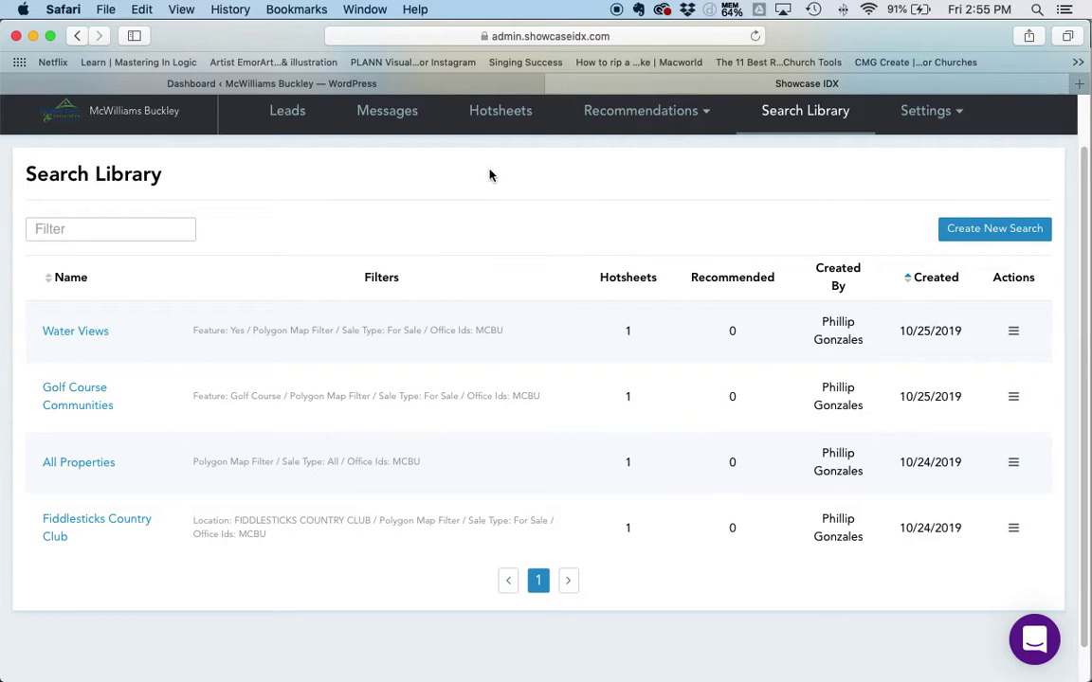
pyautogui.scroll(2, 517, 157)
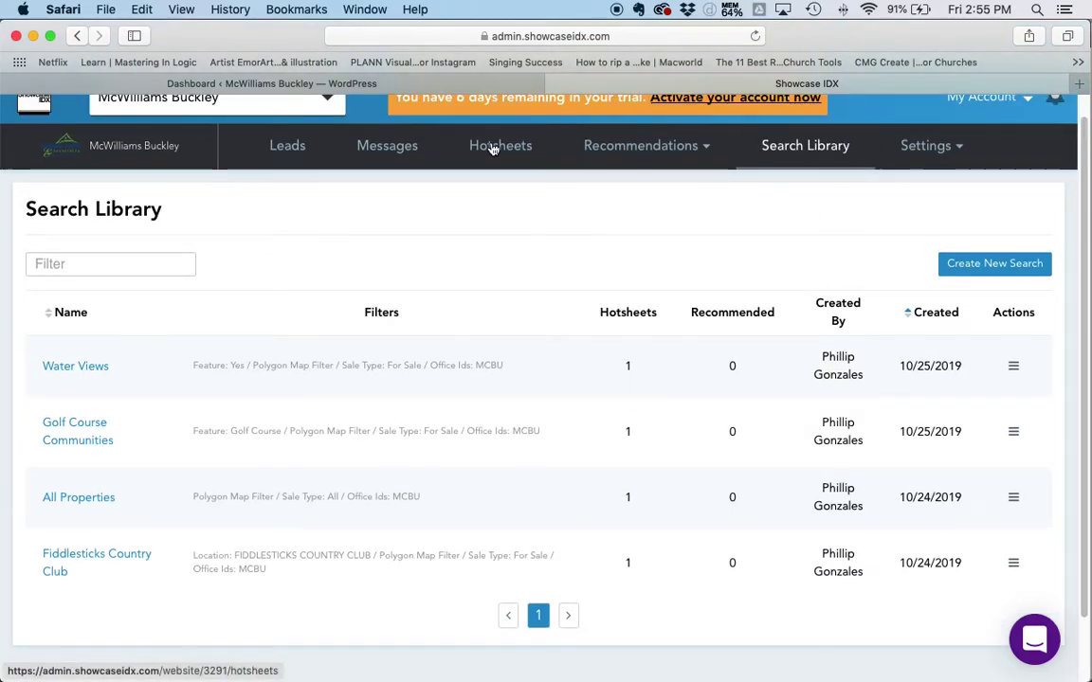
pyautogui.click(1012, 563)
pyautogui.scroll(-1, 1015, 565)
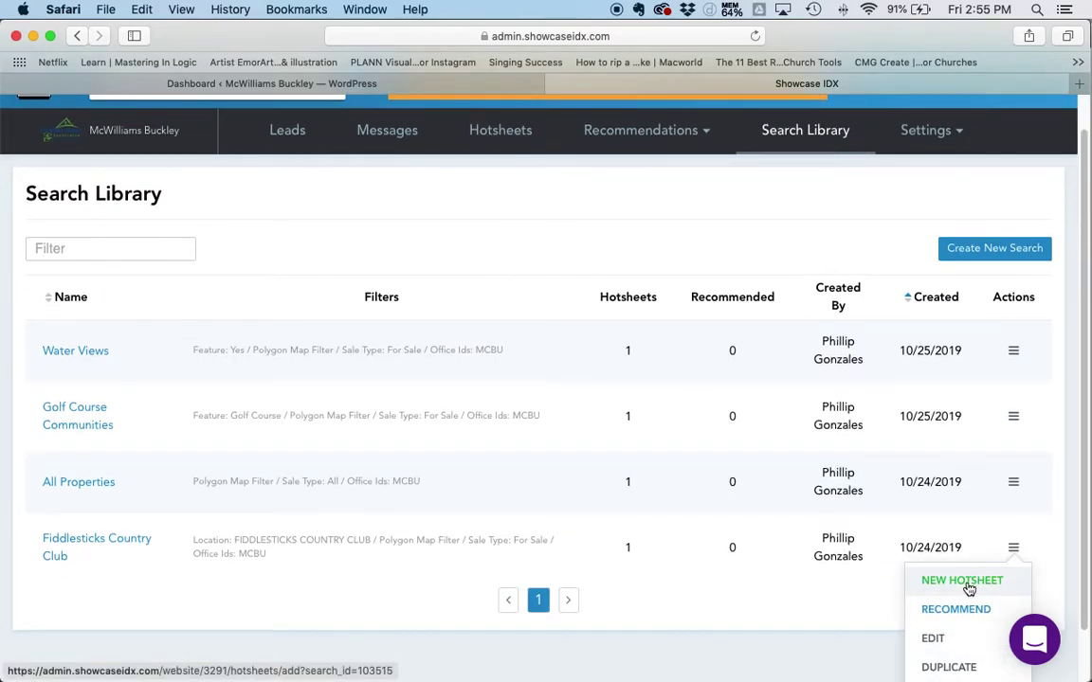
pyautogui.click(931, 584)
pyautogui.click(614, 224)
pyautogui.scroll(1, 616, 224)
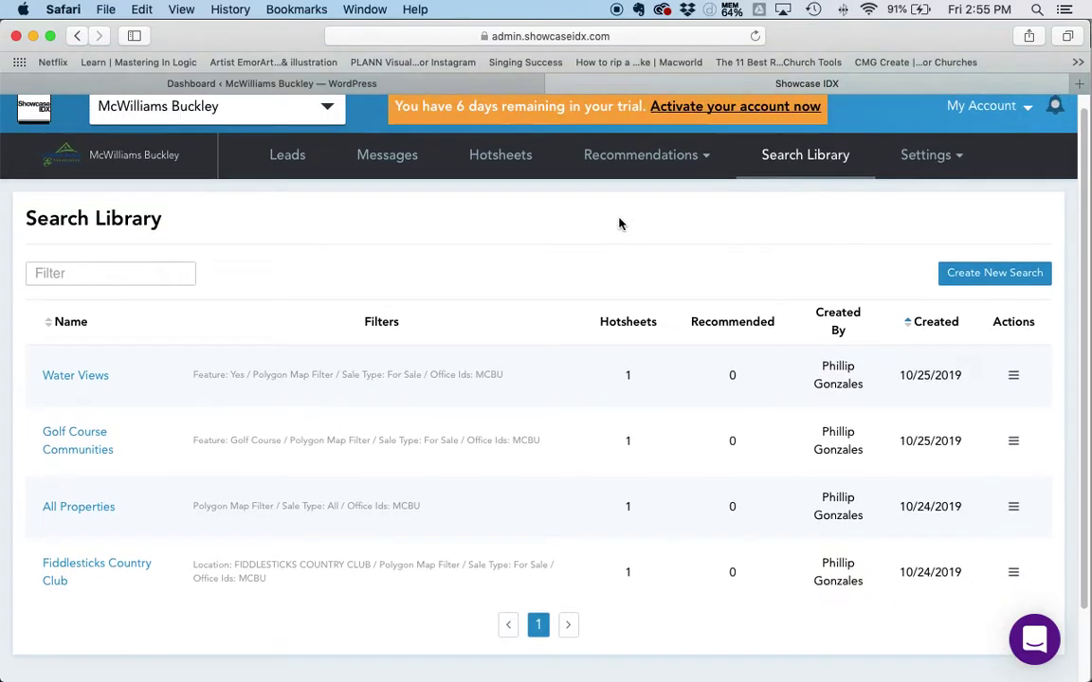
# Open the Fiddlesticks Hotsheet for editing and review its name, linked search and display options.
pyautogui.click(489, 159)
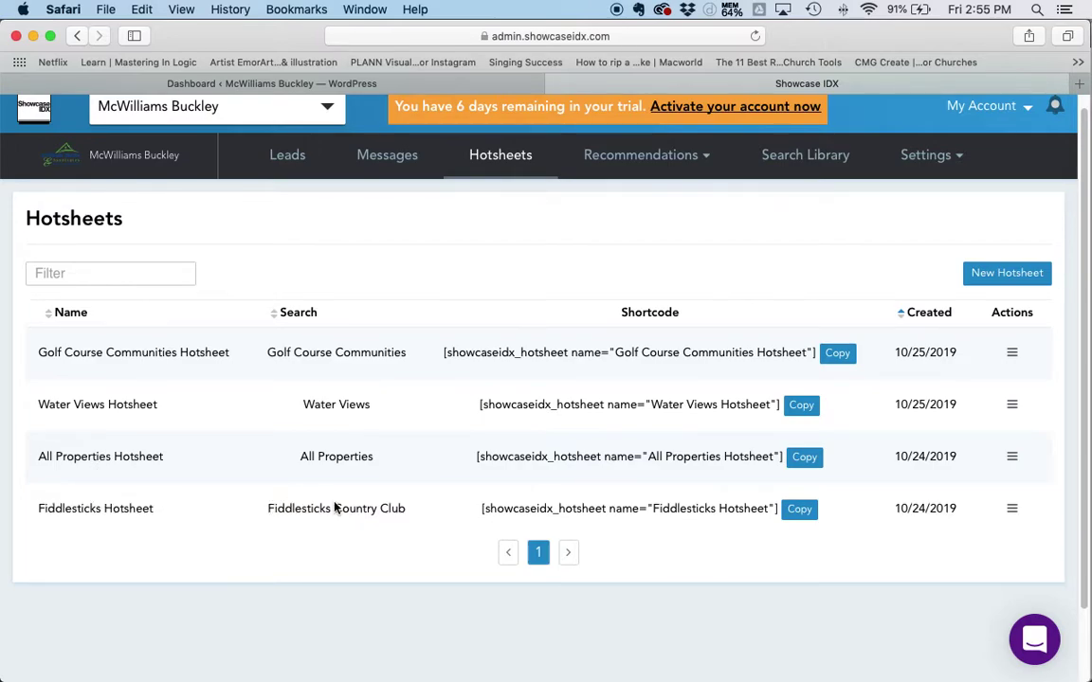
pyautogui.click(1012, 511)
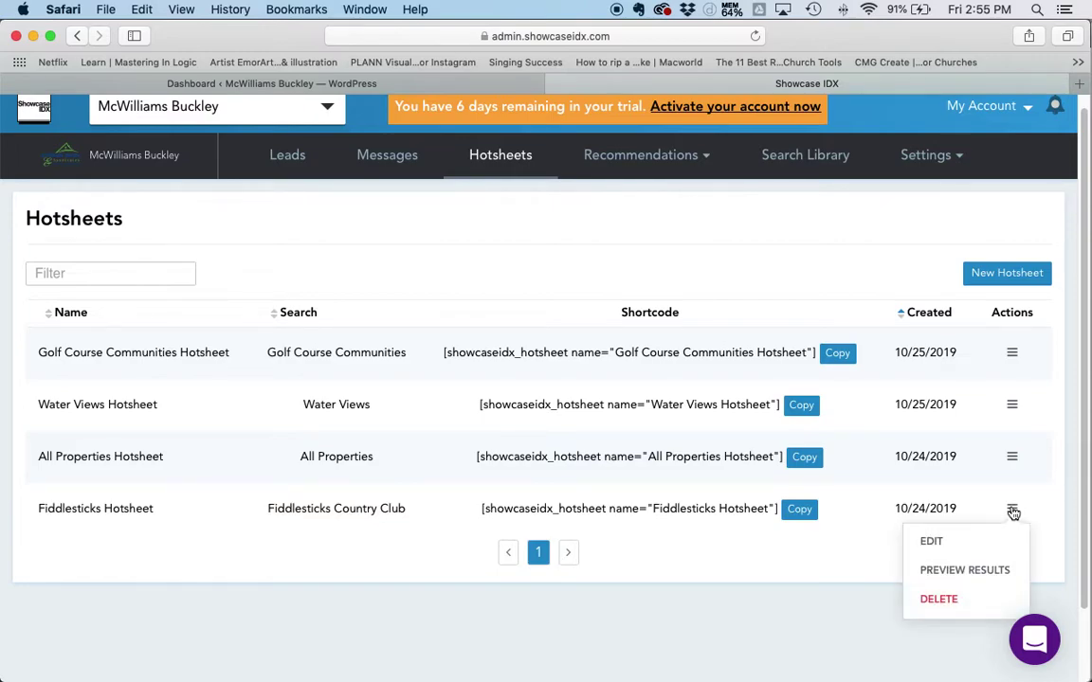
pyautogui.click(930, 543)
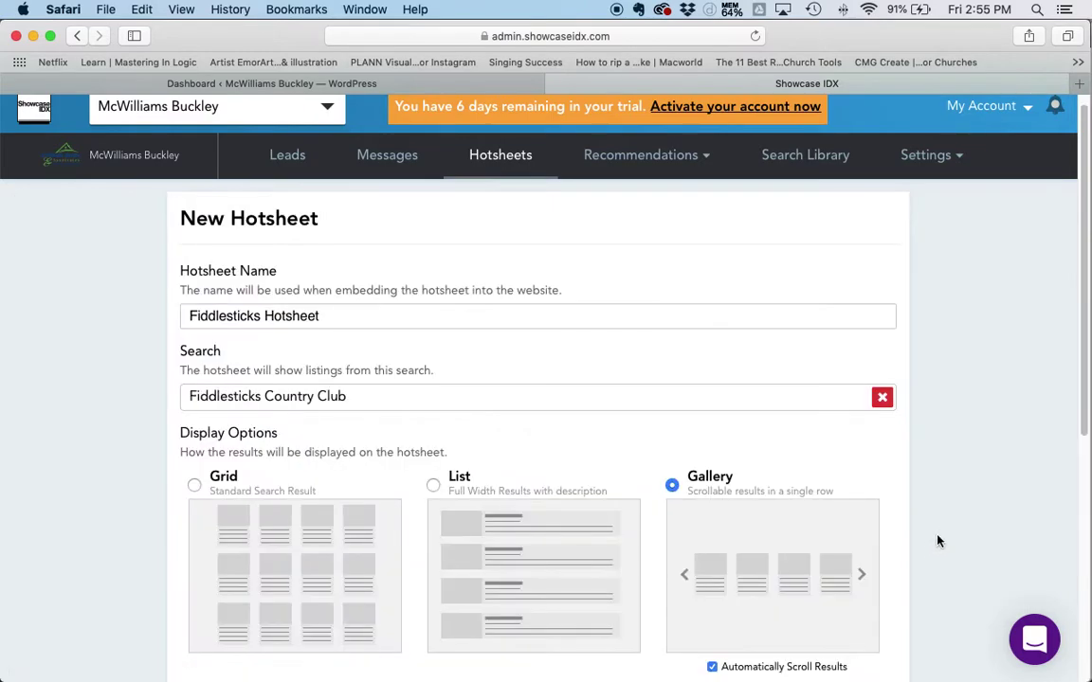
pyautogui.scroll(-1, 974, 398)
pyautogui.scroll(-1, 976, 389)
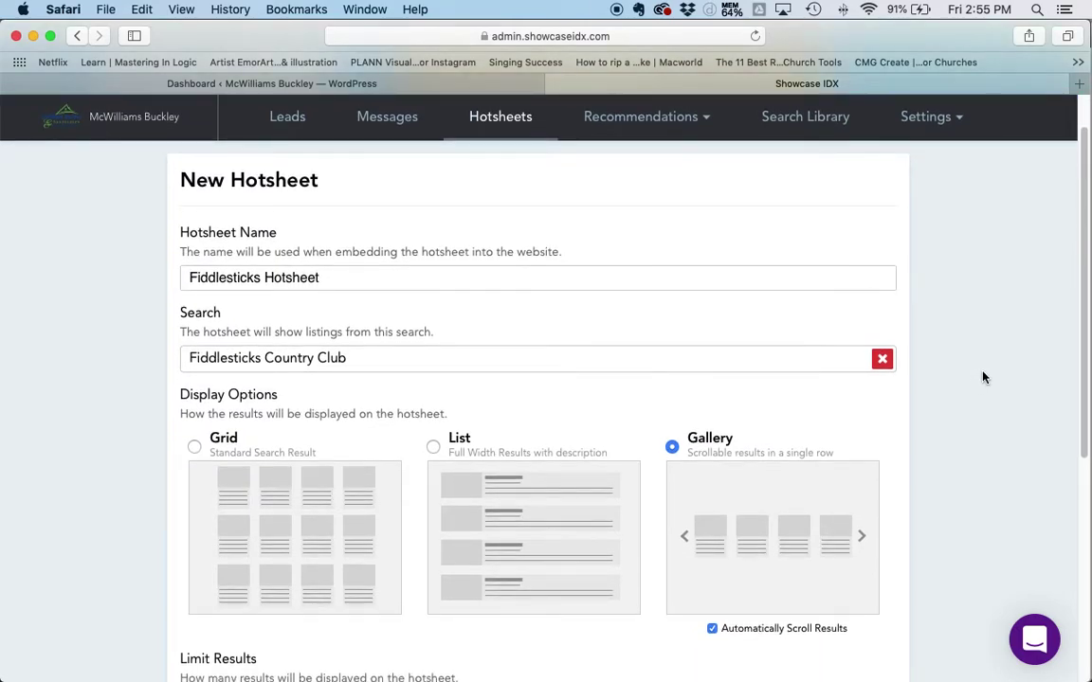
pyautogui.scroll(-1, 994, 378)
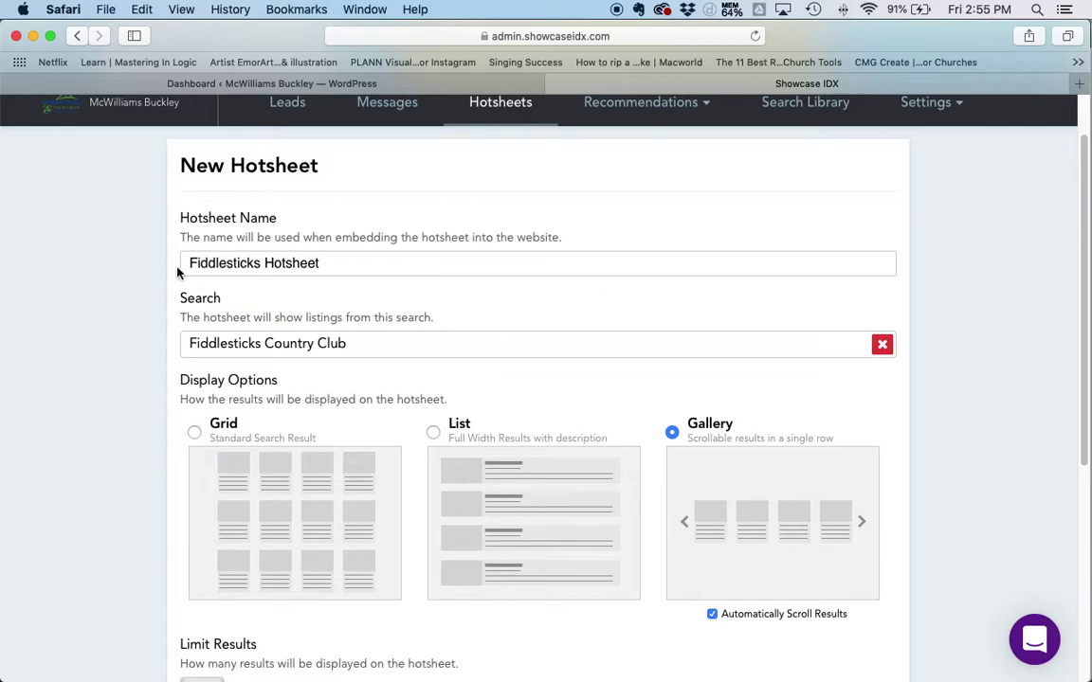
pyautogui.scroll(-2, 243, 259)
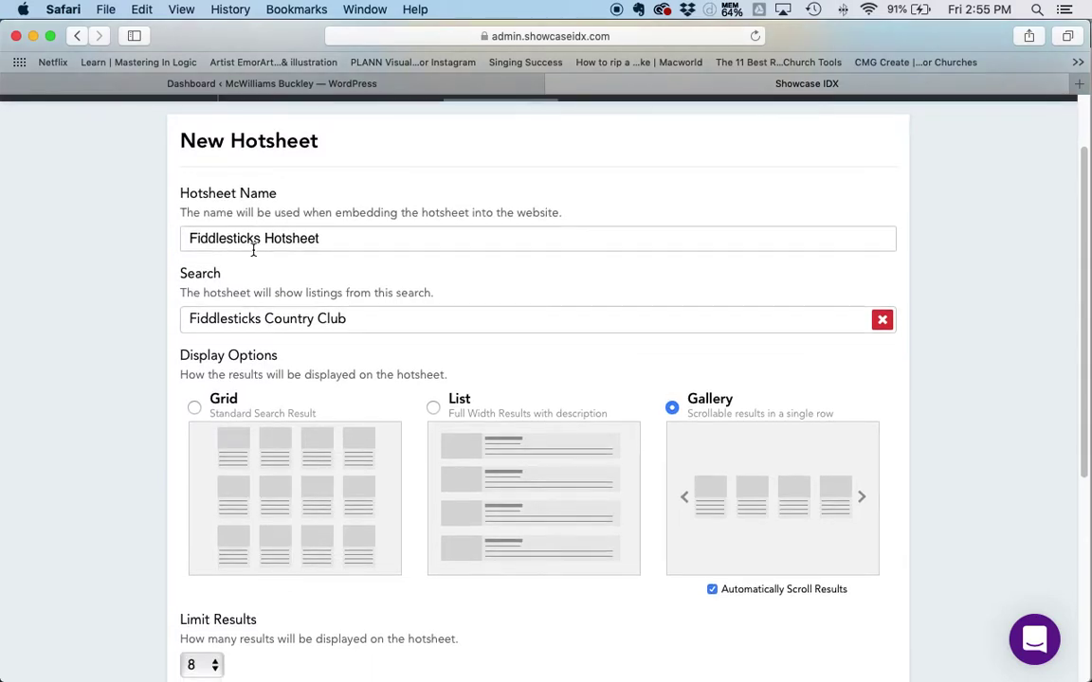
pyautogui.scroll(-2, 285, 265)
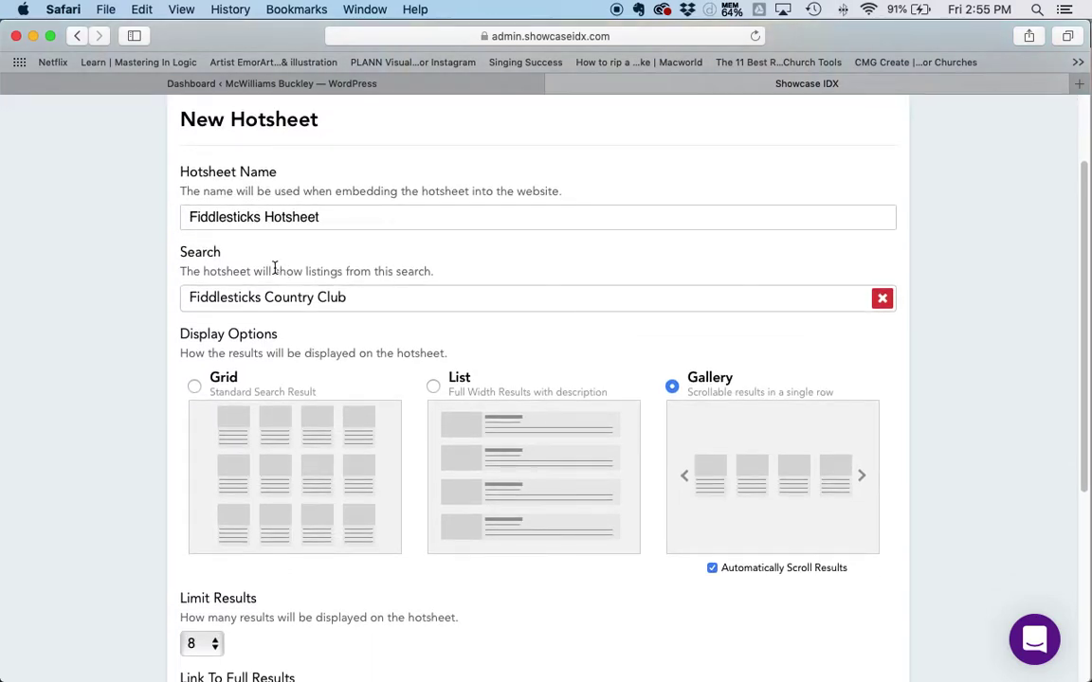
# Switch to the live website in Firefox and browse the Featured Properties gallery forward and back.
pyautogui.press('super+Tab')
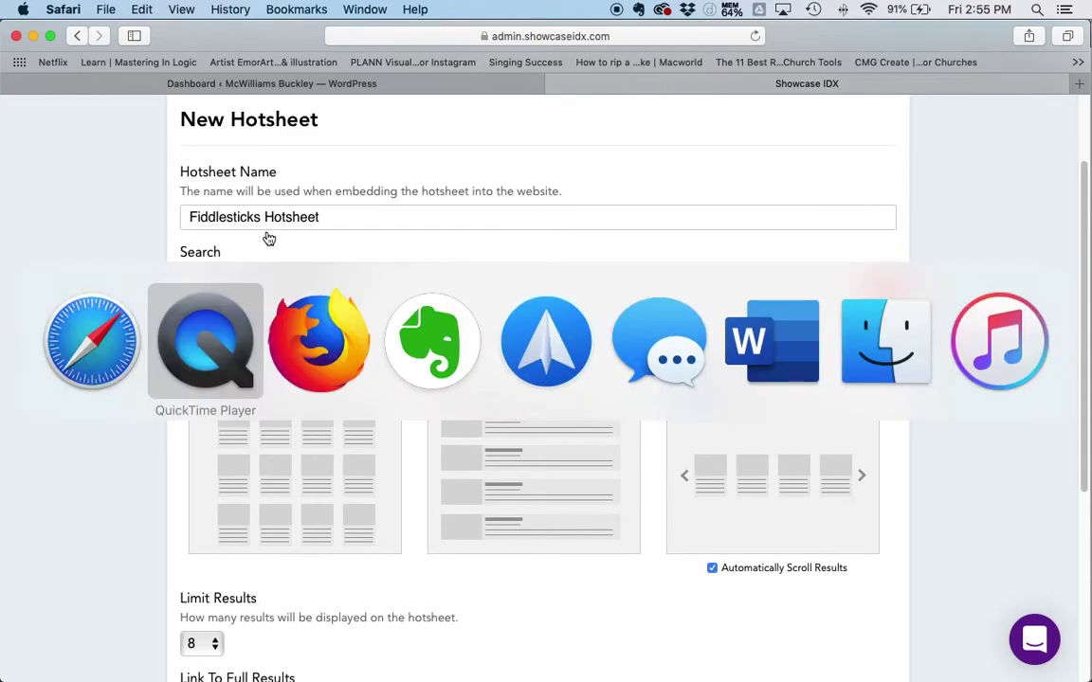
pyautogui.press('super+Tab')
pyautogui.scroll(-10, 110, 205)
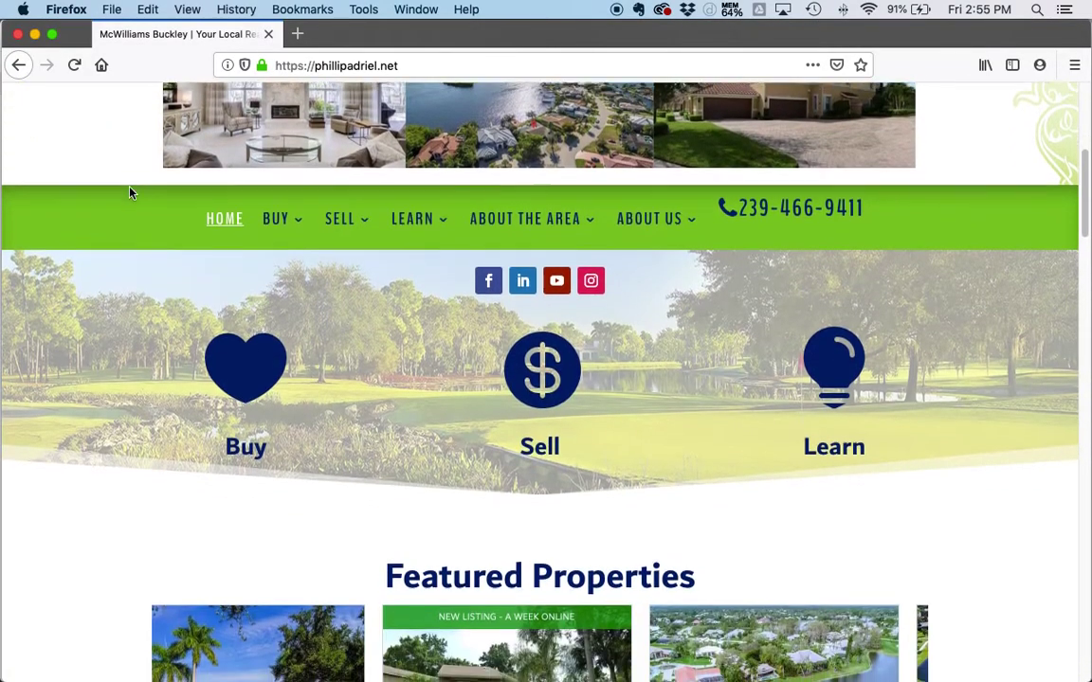
pyautogui.scroll(-2, 128, 195)
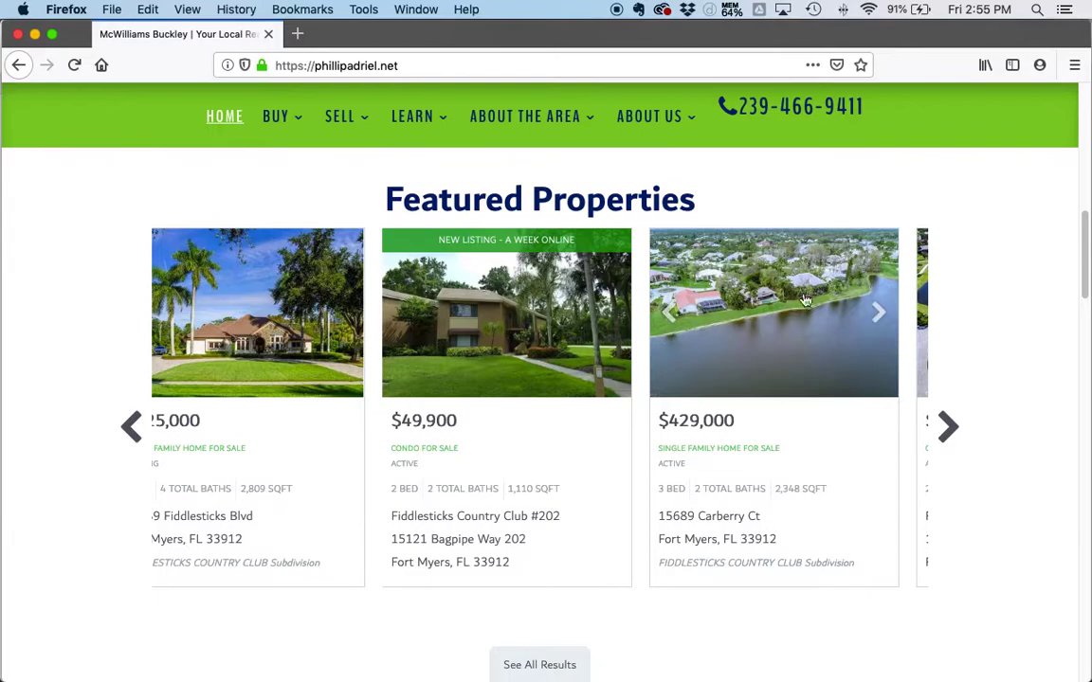
pyautogui.click(948, 431)
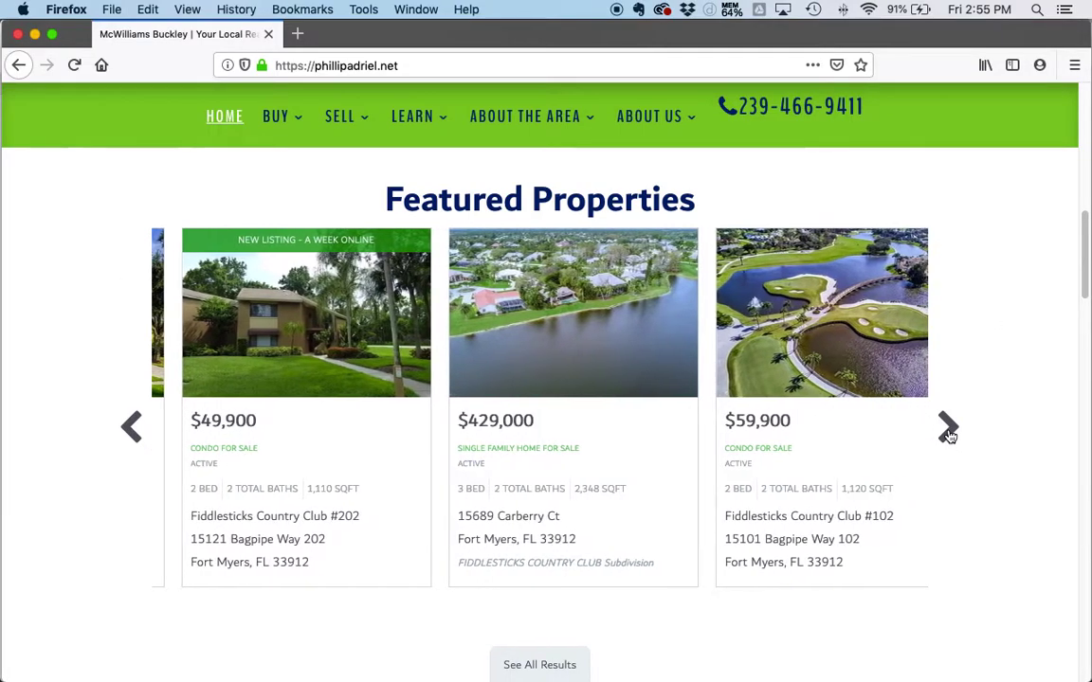
pyautogui.click(947, 431)
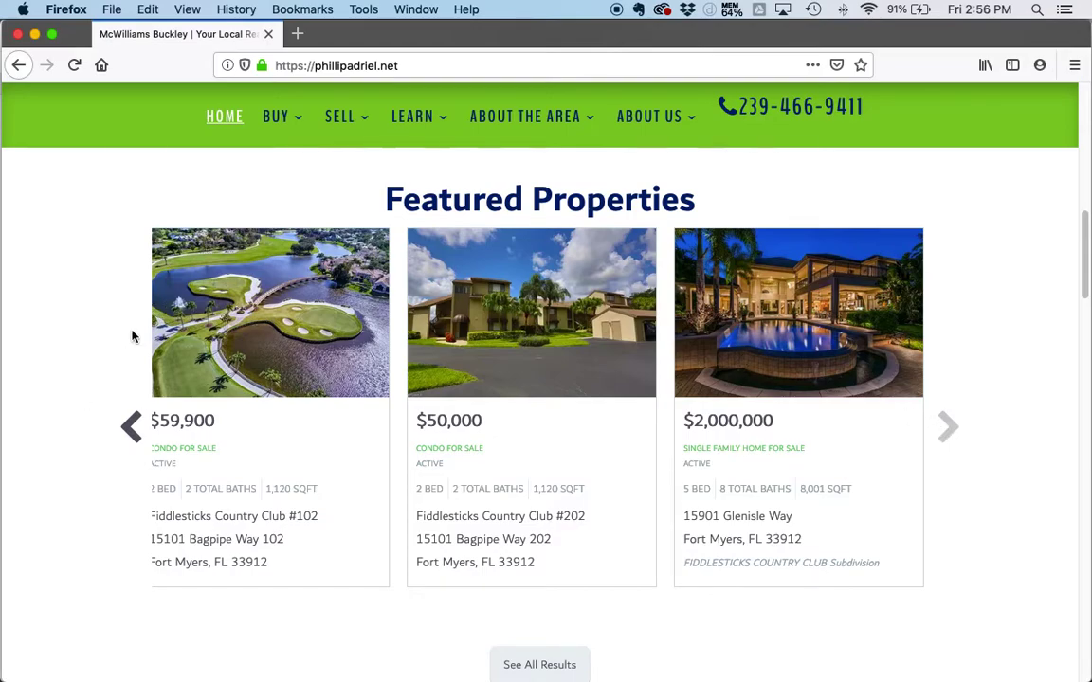
pyautogui.click(131, 426)
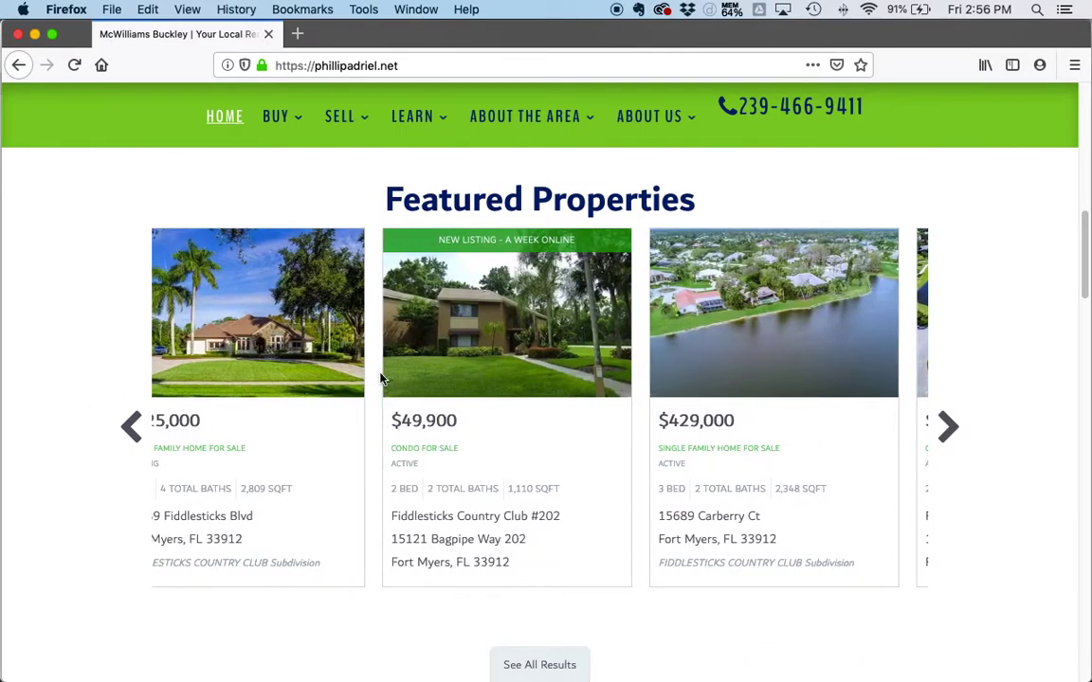
pyautogui.moveTo(384, 357)
# Return to the hotsheet in Safari and review its automatic scrolling, result limit, full results link, button text and map settings.
pyautogui.press('super+Tab')
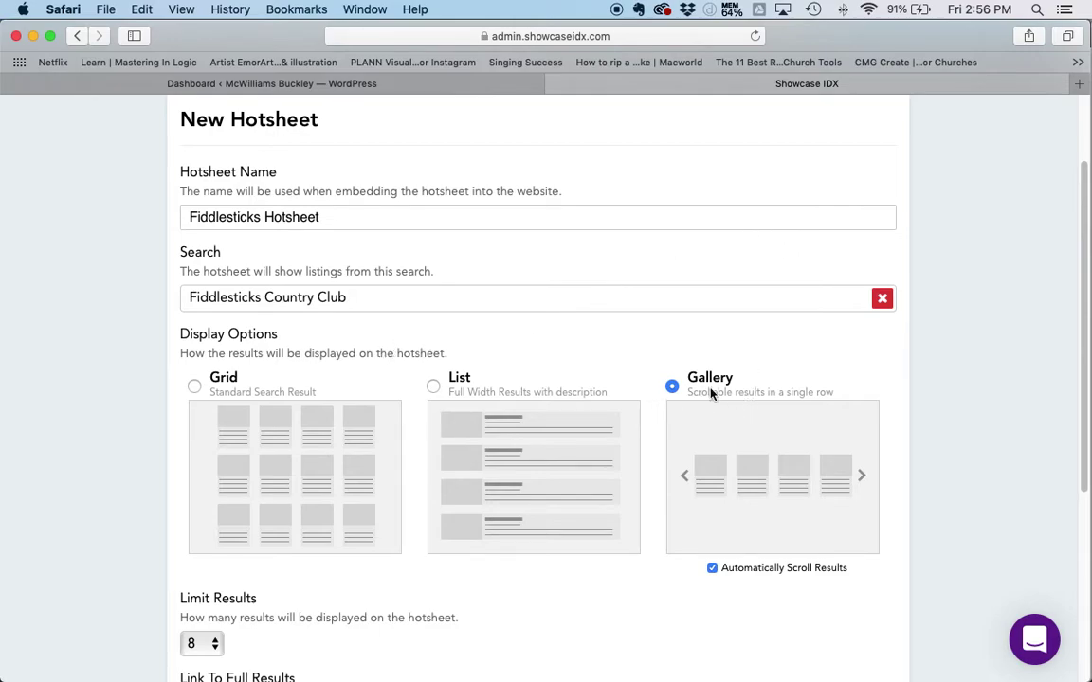
pyautogui.scroll(-2, 754, 397)
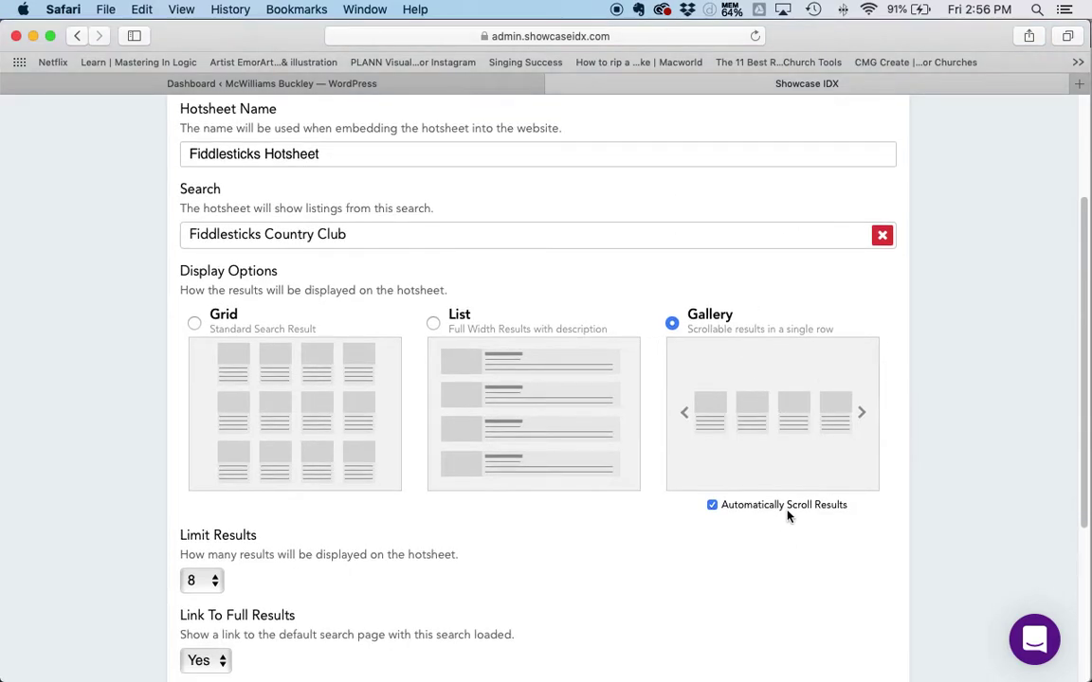
pyautogui.scroll(-4, 783, 507)
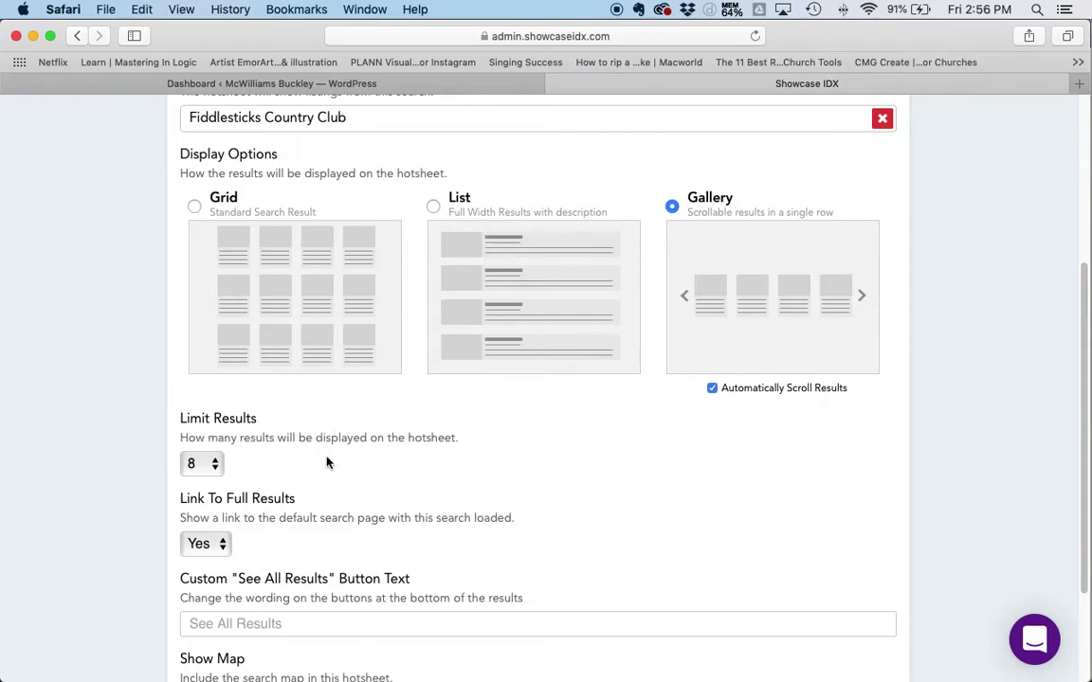
pyautogui.scroll(-1, 350, 458)
pyautogui.scroll(-2, 351, 459)
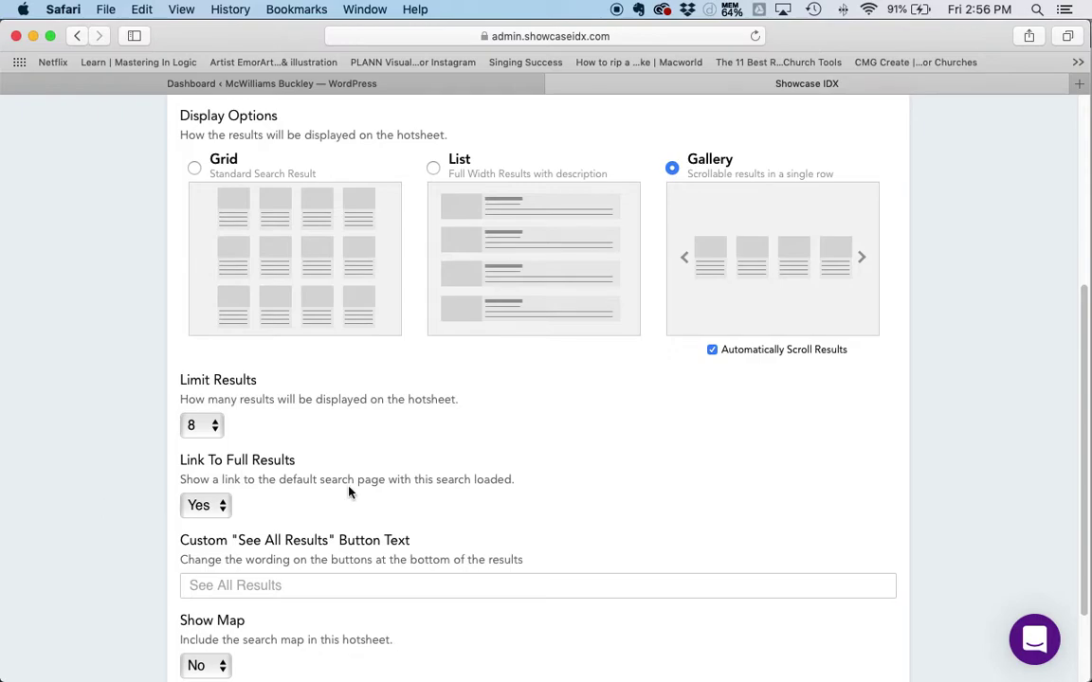
pyautogui.scroll(-5, 425, 464)
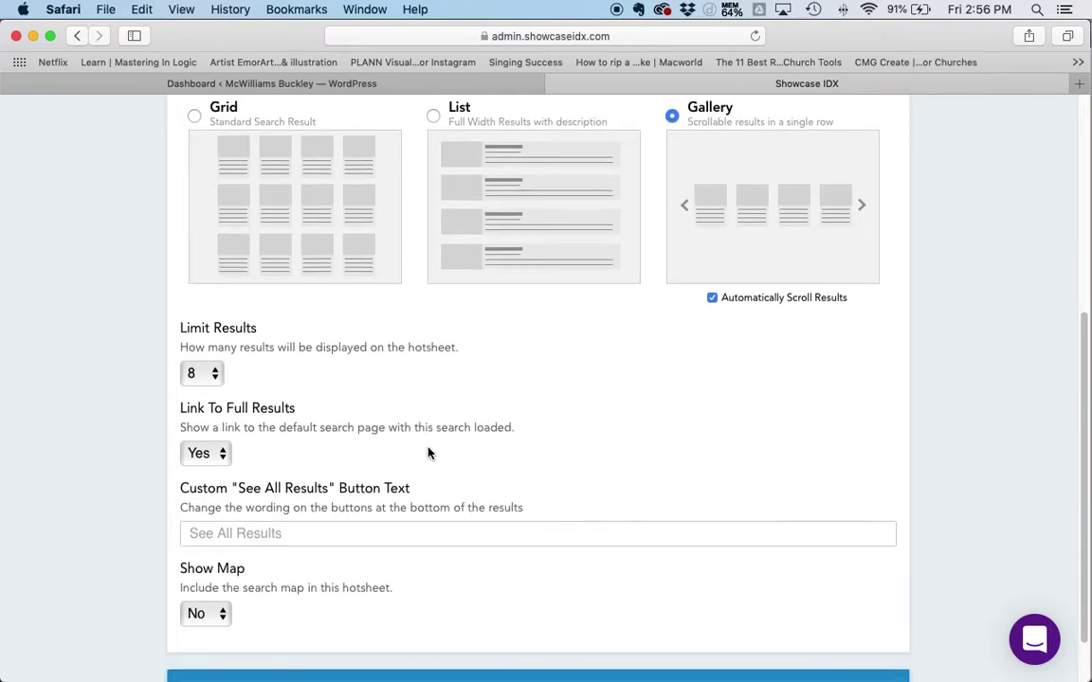
pyautogui.scroll(-5, 427, 453)
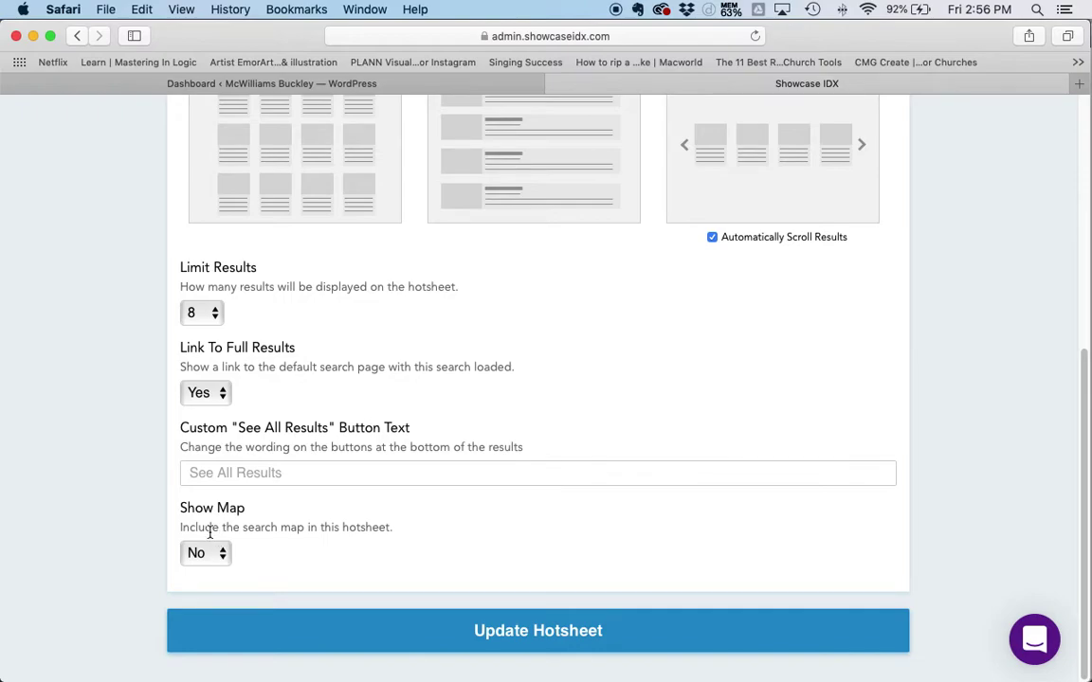
# Compare the Featured Properties gallery in Firefox with the Fiddlesticks Hotsheet's display options in Safari.
pyautogui.press('super+Tab')
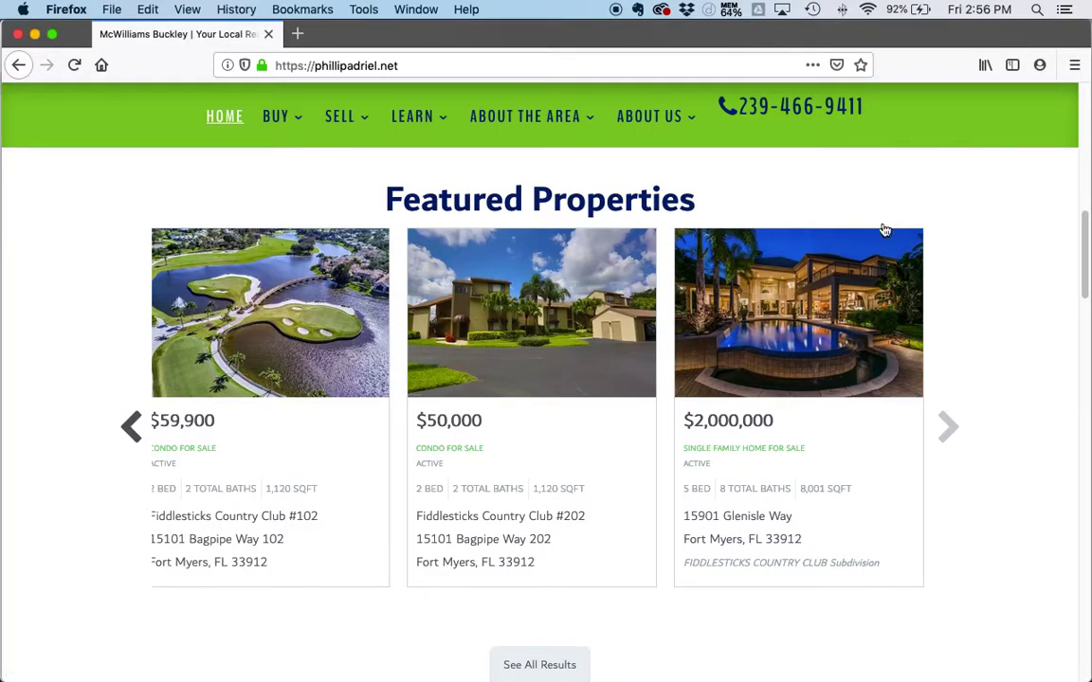
pyautogui.press('super+Tab')
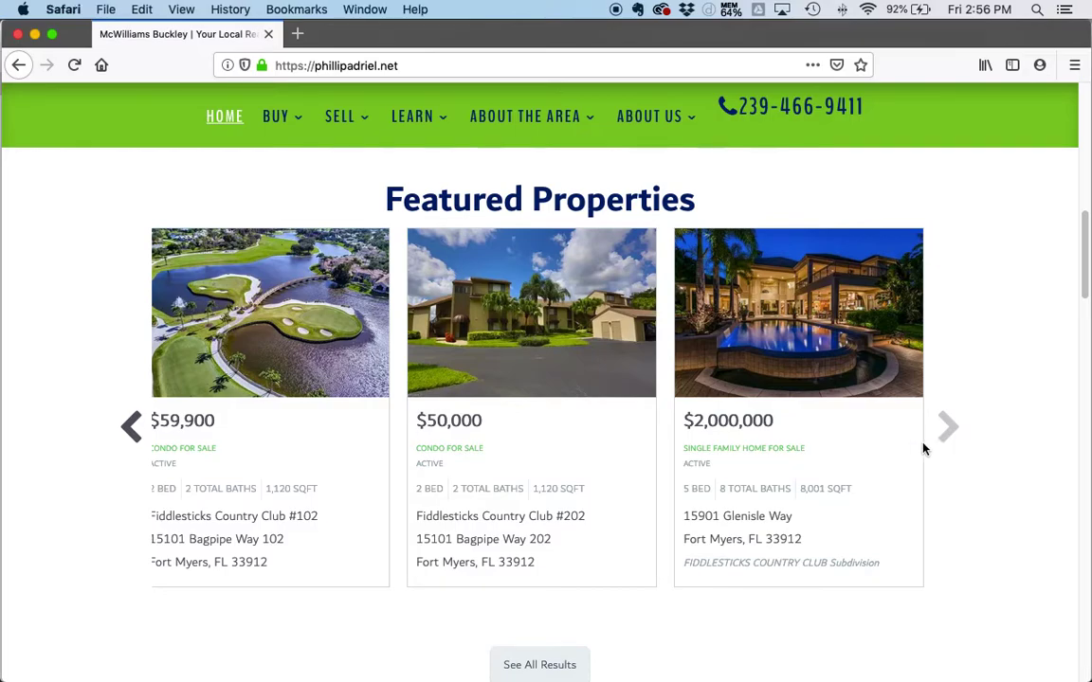
pyautogui.scroll(5, 853, 478)
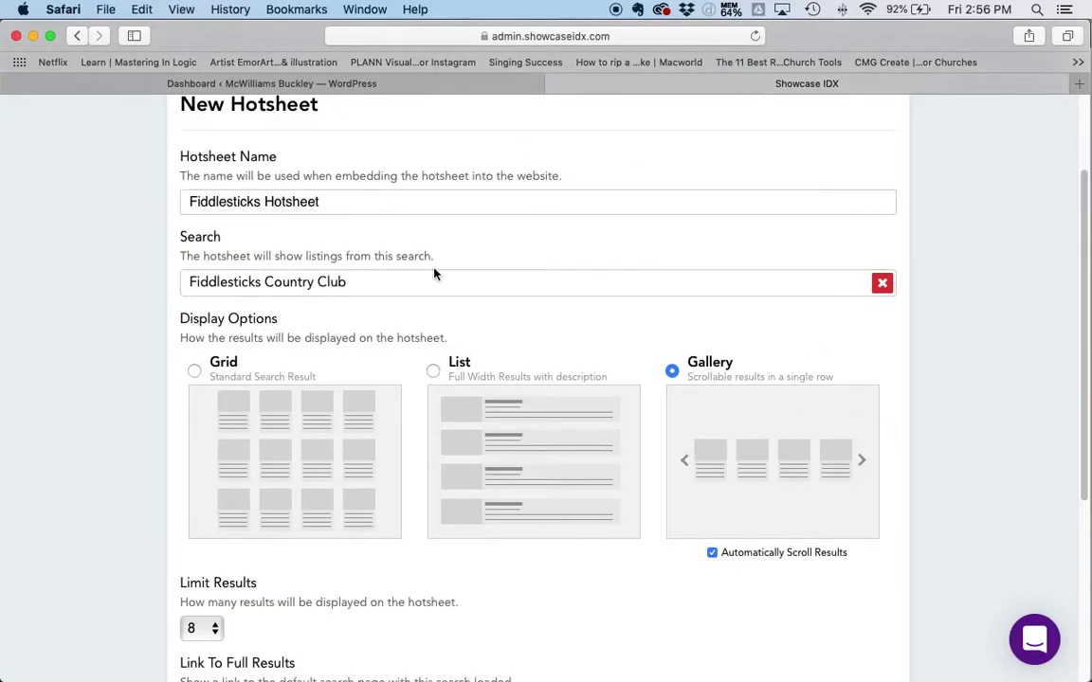
pyautogui.scroll(1, 426, 266)
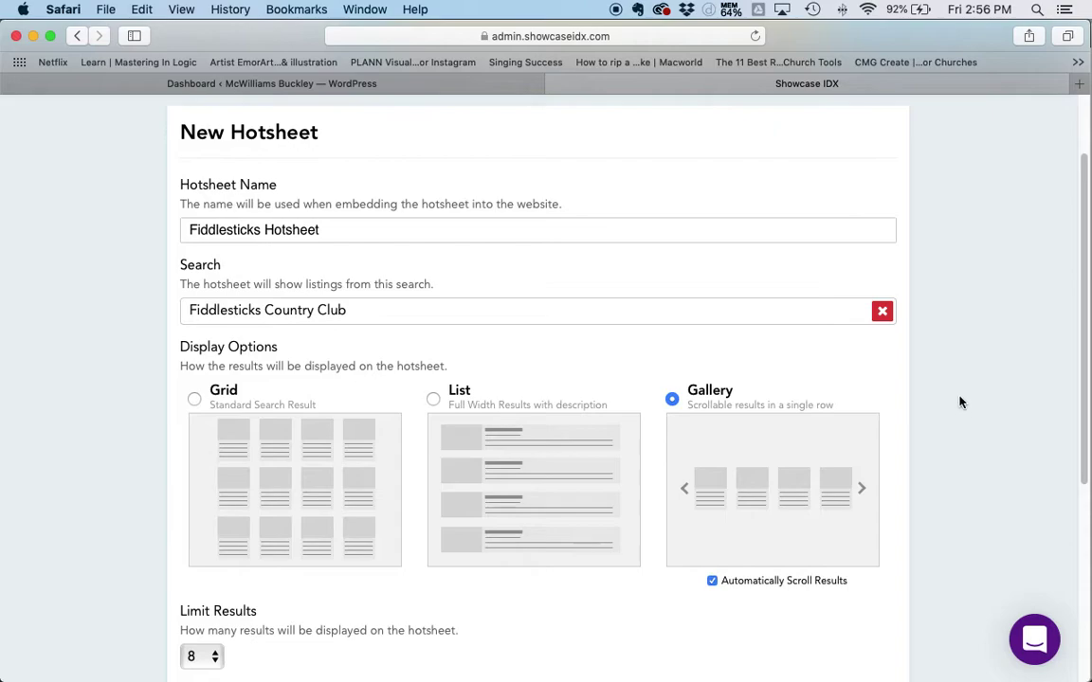
pyautogui.scroll(2, 959, 402)
pyautogui.scroll(-1, 981, 395)
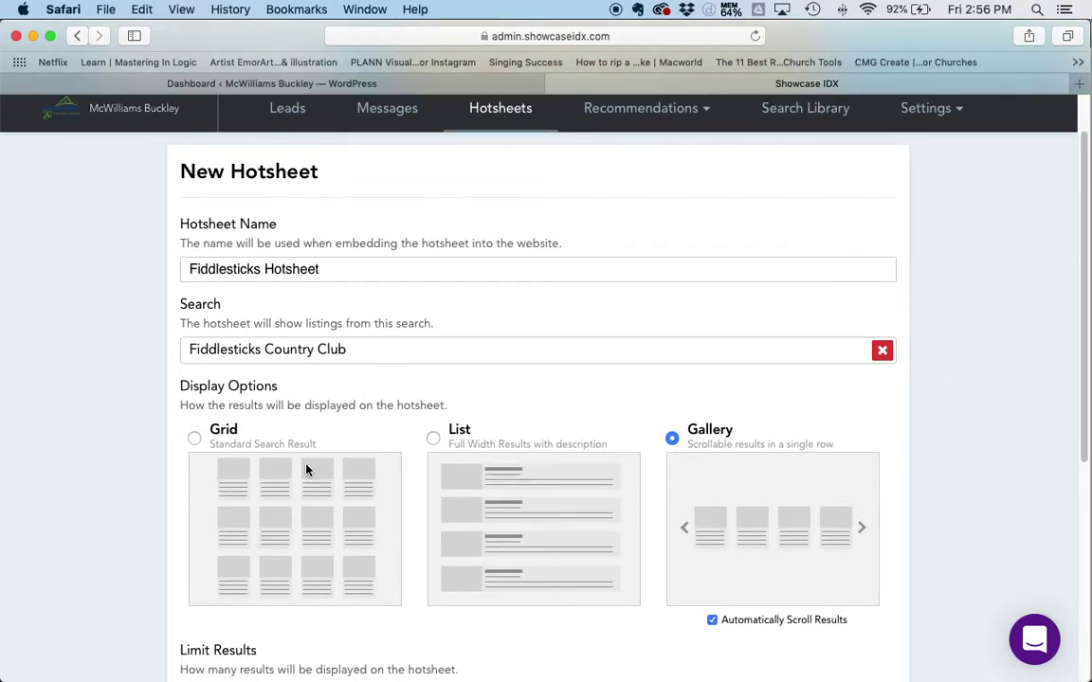
pyautogui.scroll(1, 328, 438)
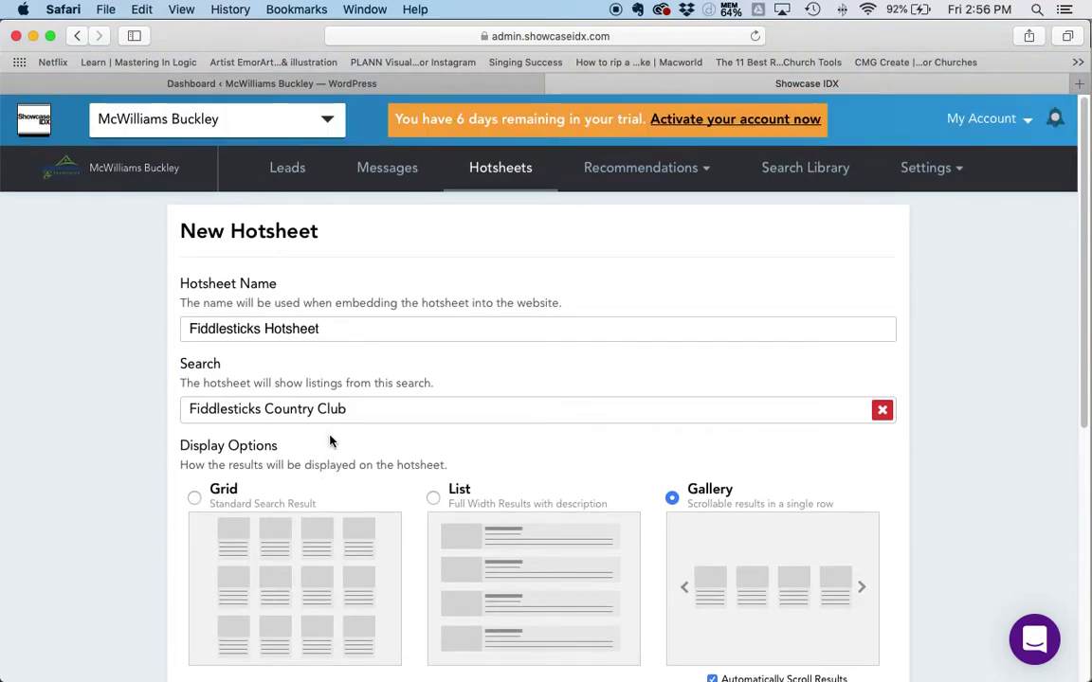
# Start a new hotsheet from the hotsheet list and name it "Fiddlesticks Country Club Grid Hotsheet".
pyautogui.click(500, 169)
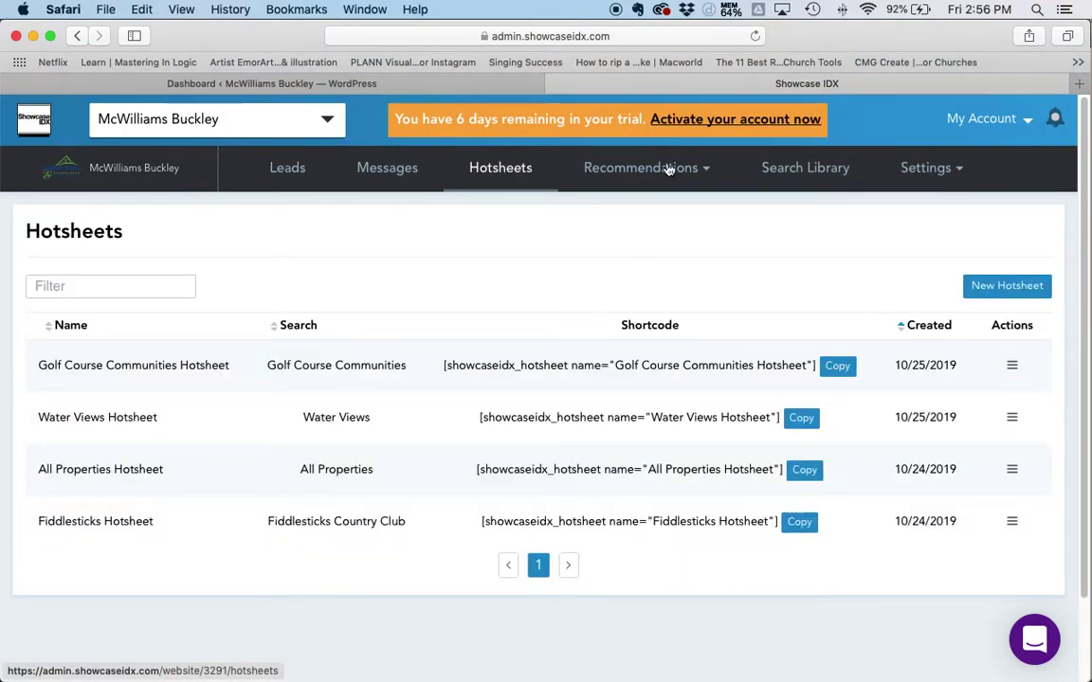
pyautogui.click(1009, 288)
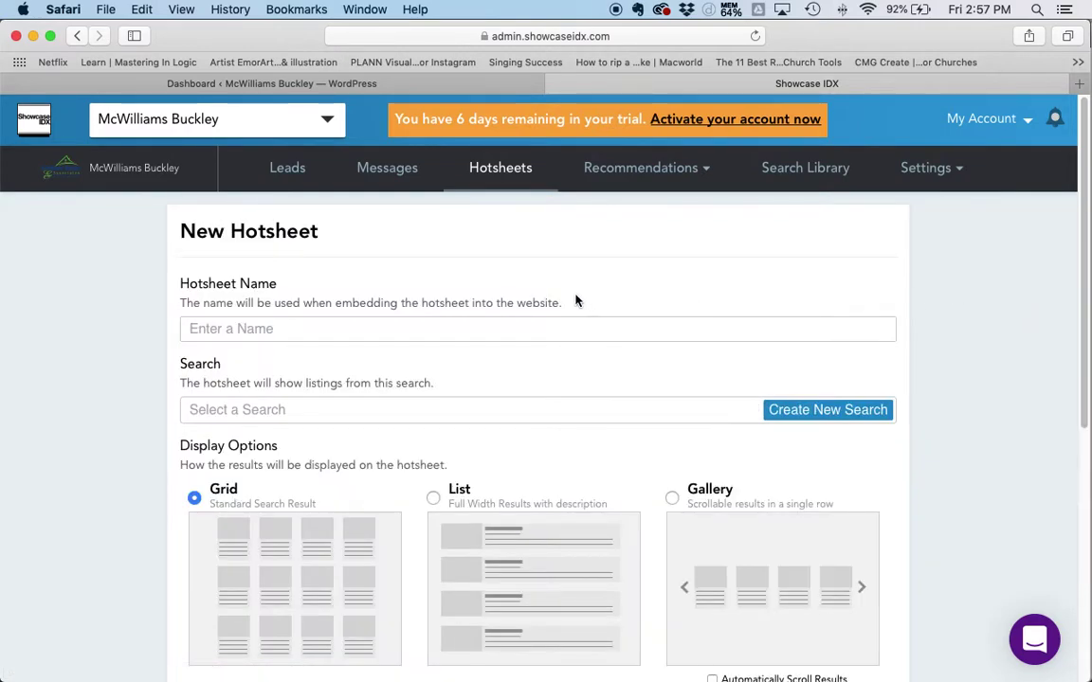
pyautogui.click(366, 329)
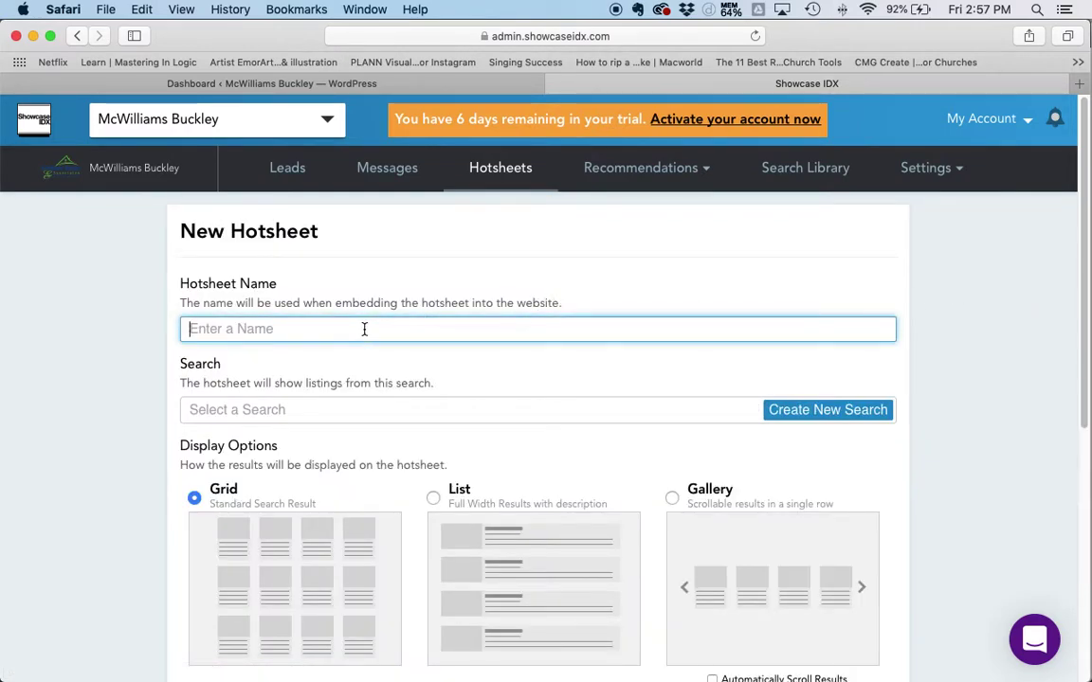
pyautogui.write('Fiddlesti')
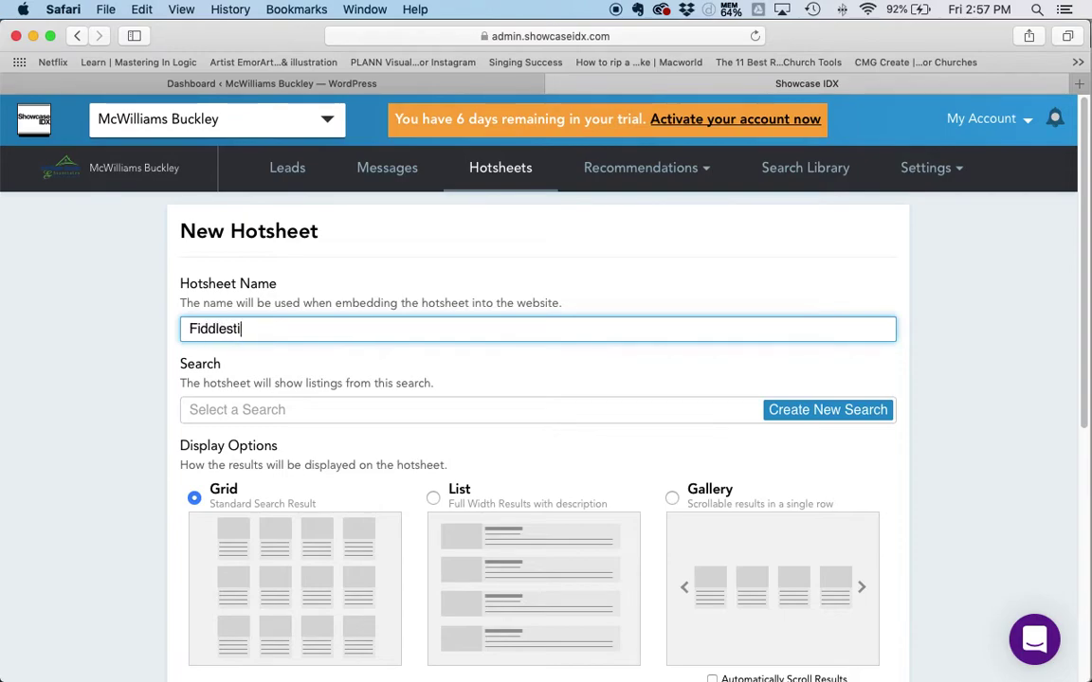
pyautogui.write('cks Country Club Grid Hotsheet')
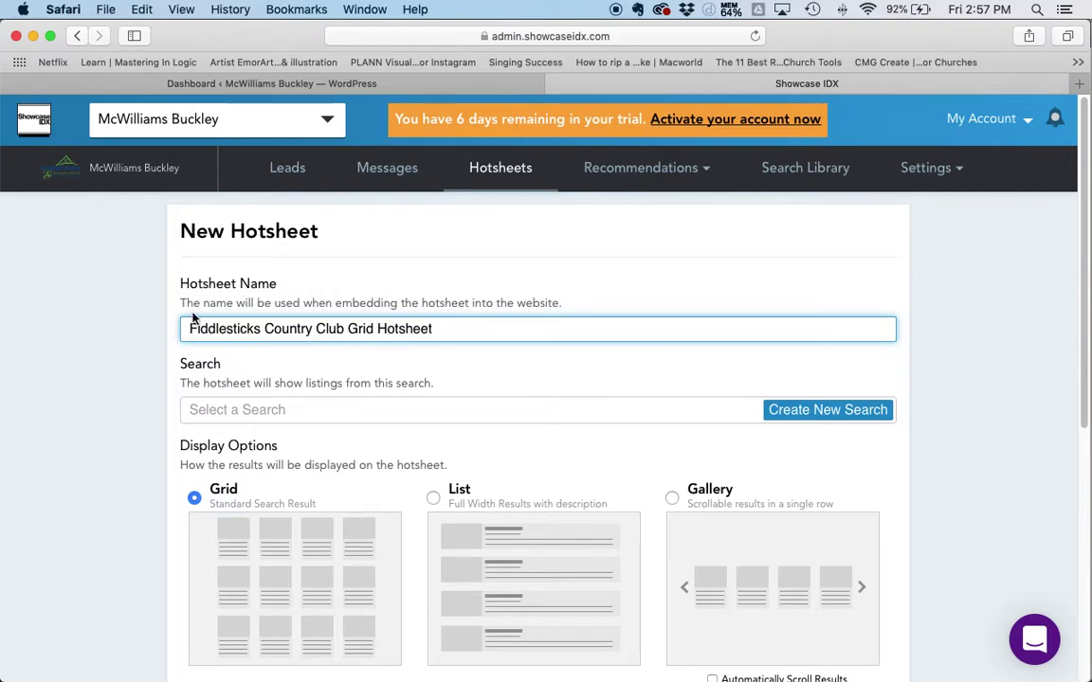
pyautogui.click(201, 379)
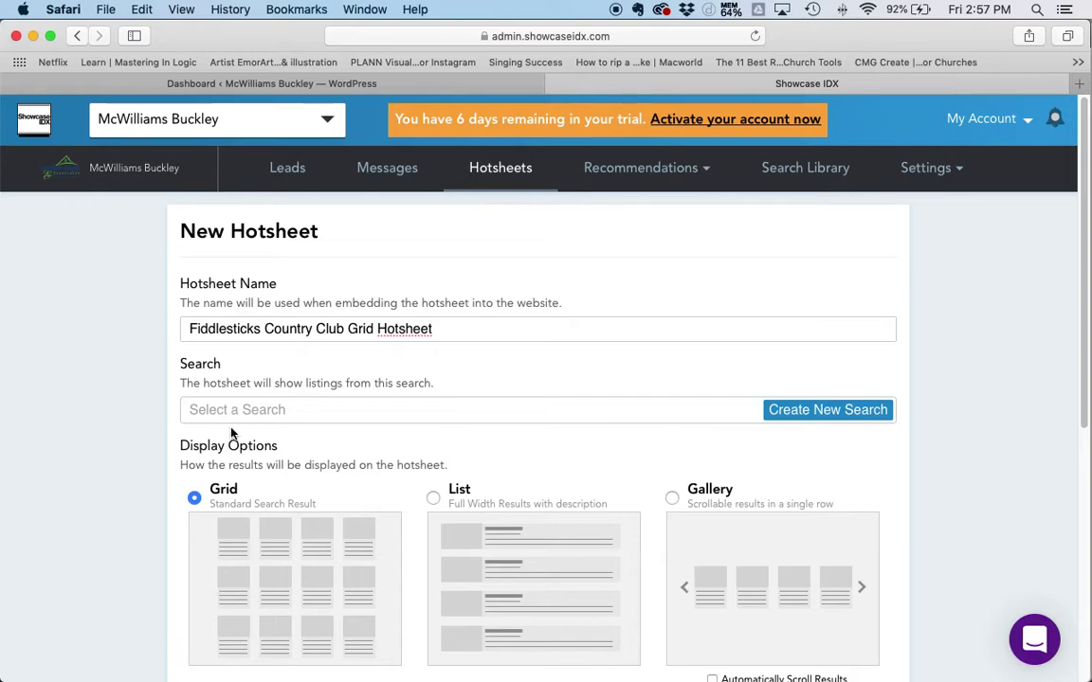
pyautogui.scroll(-3, 278, 575)
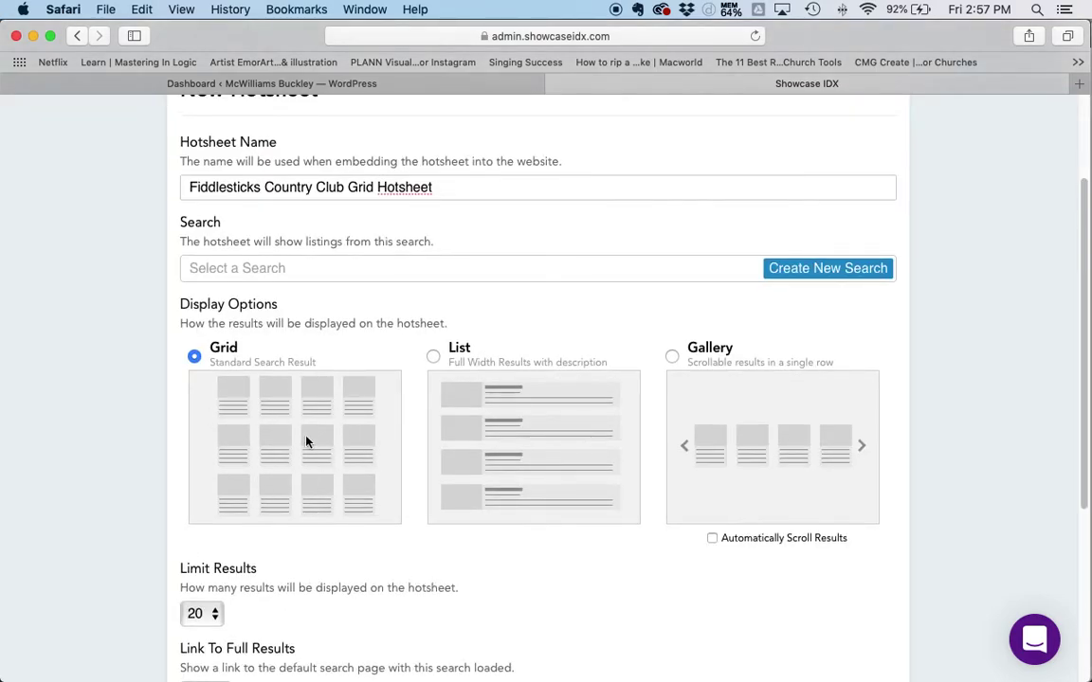
pyautogui.scroll(1, 285, 417)
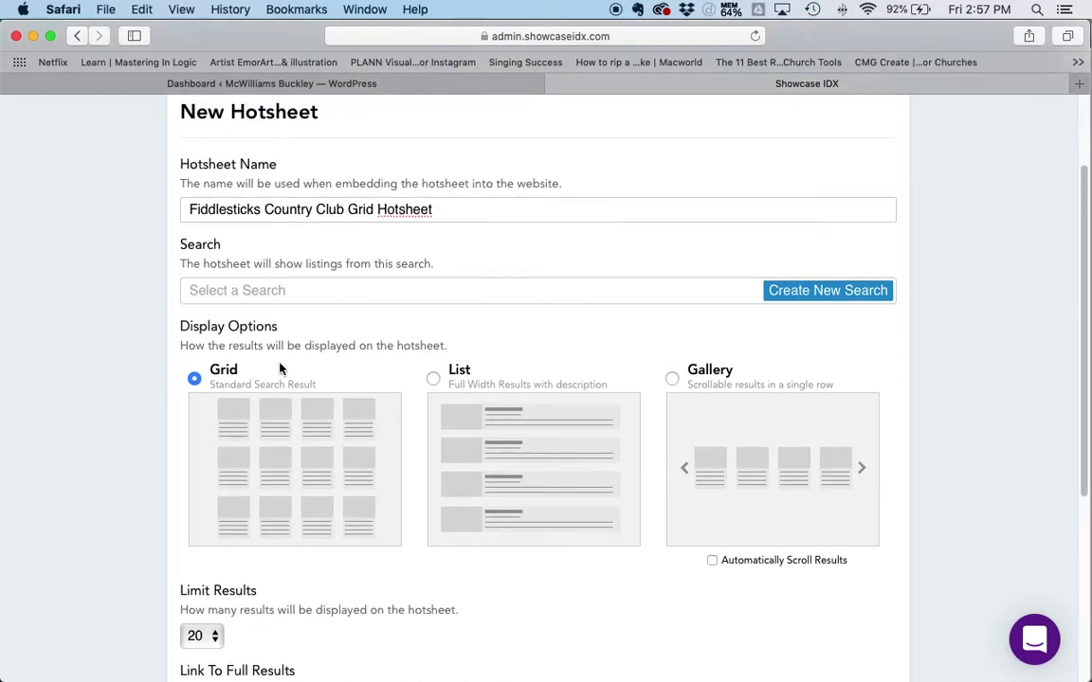
# Base the new hotsheet on the Fiddlesticks Country Club search and keep its result limit at 20.
pyautogui.click(241, 289)
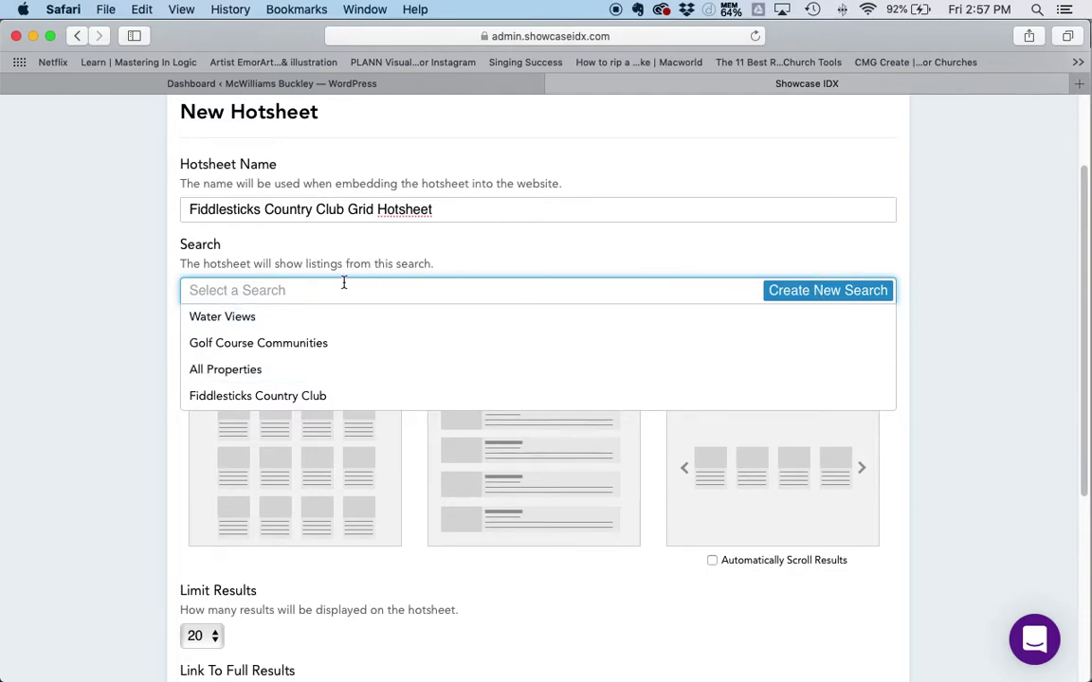
pyautogui.click(232, 397)
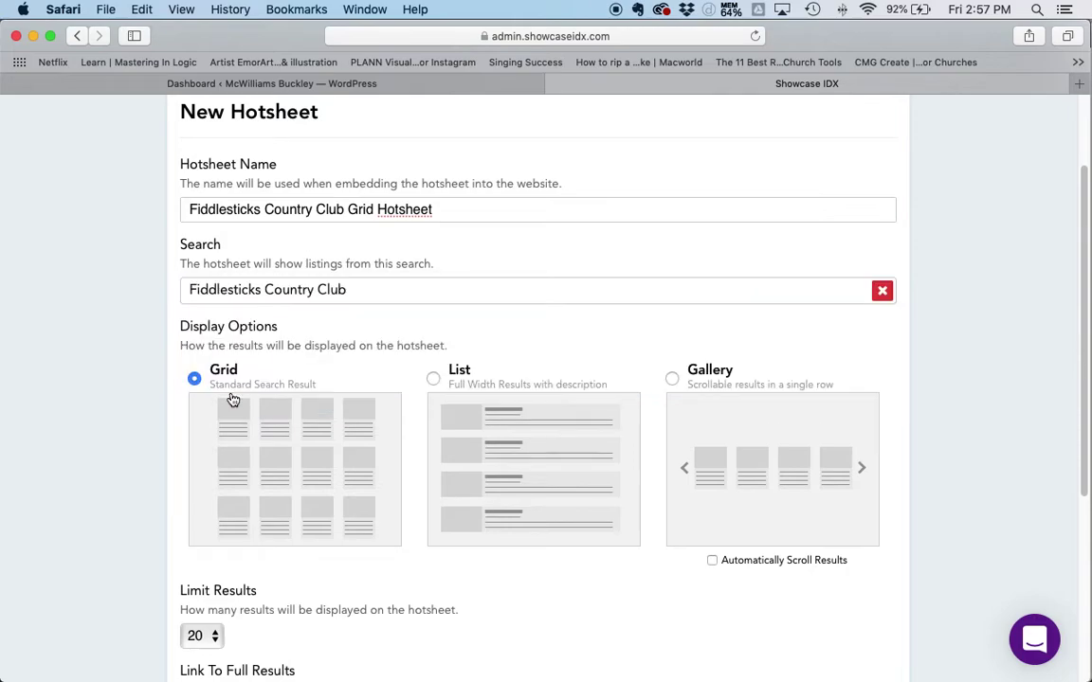
pyautogui.scroll(-3, 230, 398)
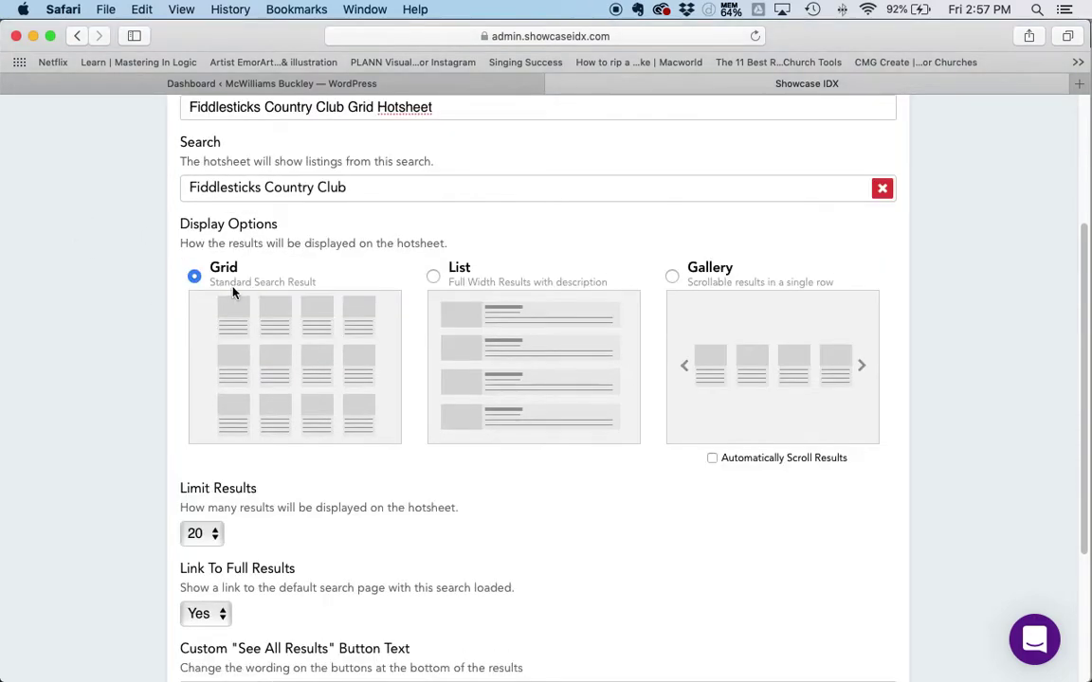
pyautogui.scroll(-5, 227, 286)
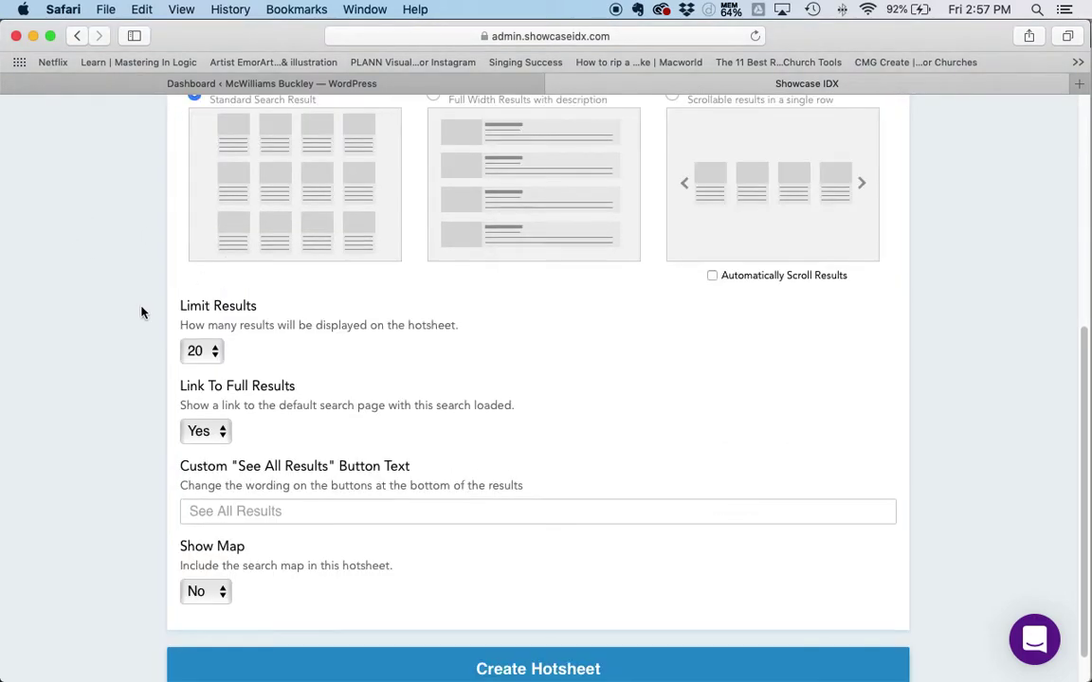
pyautogui.click(201, 357)
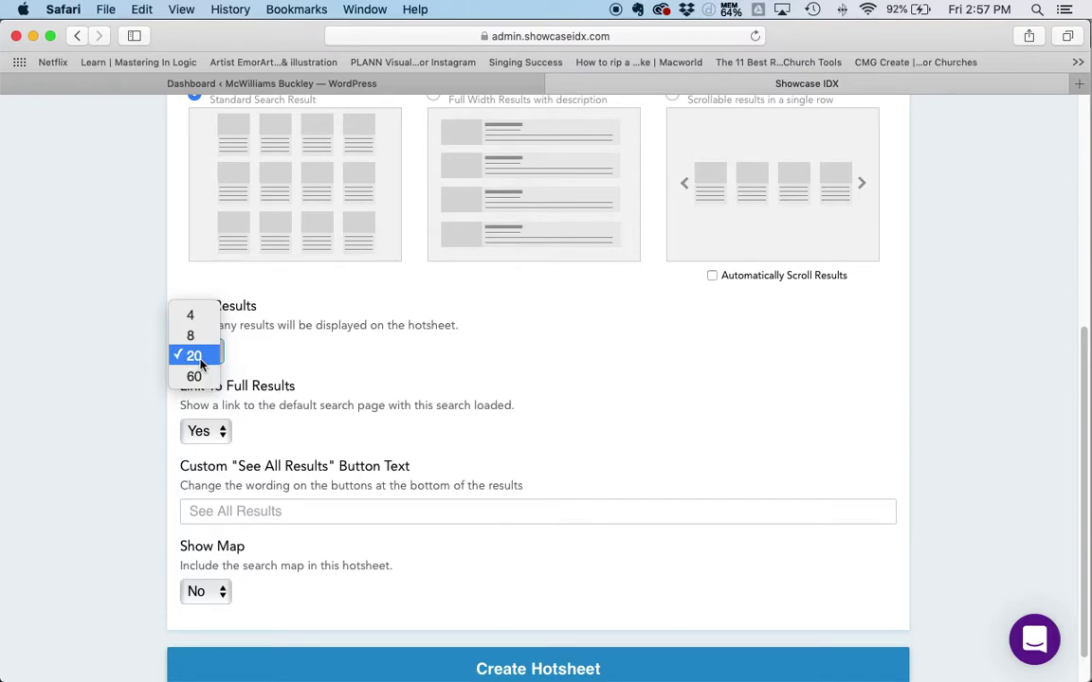
pyautogui.click(200, 358)
pyautogui.scroll(3, 199, 351)
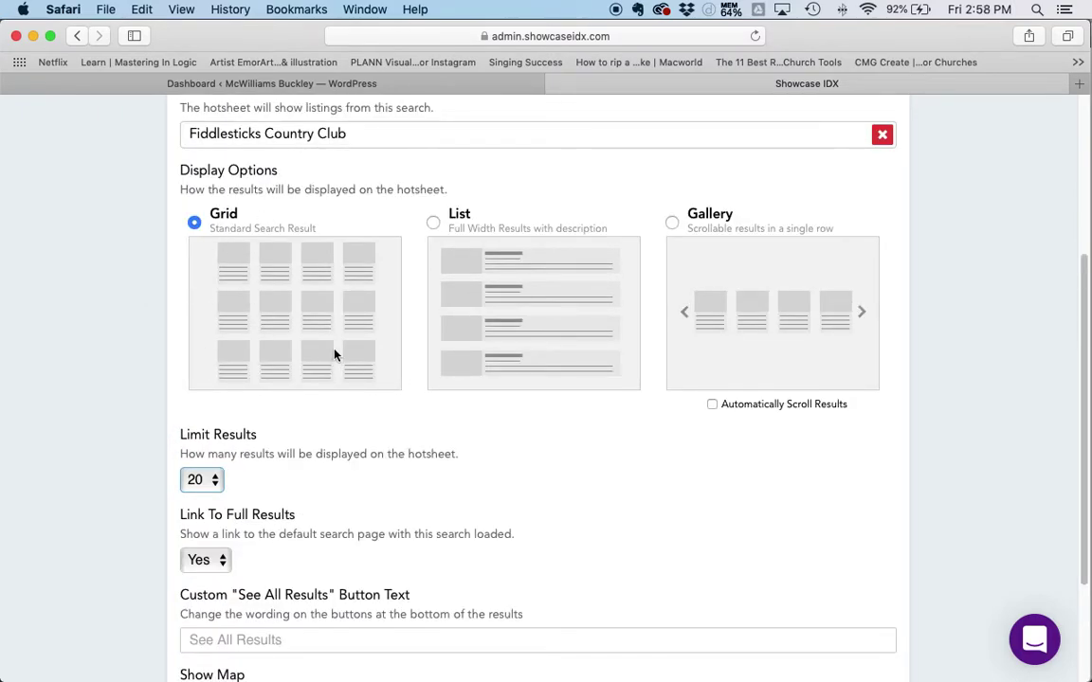
pyautogui.scroll(-4, 303, 322)
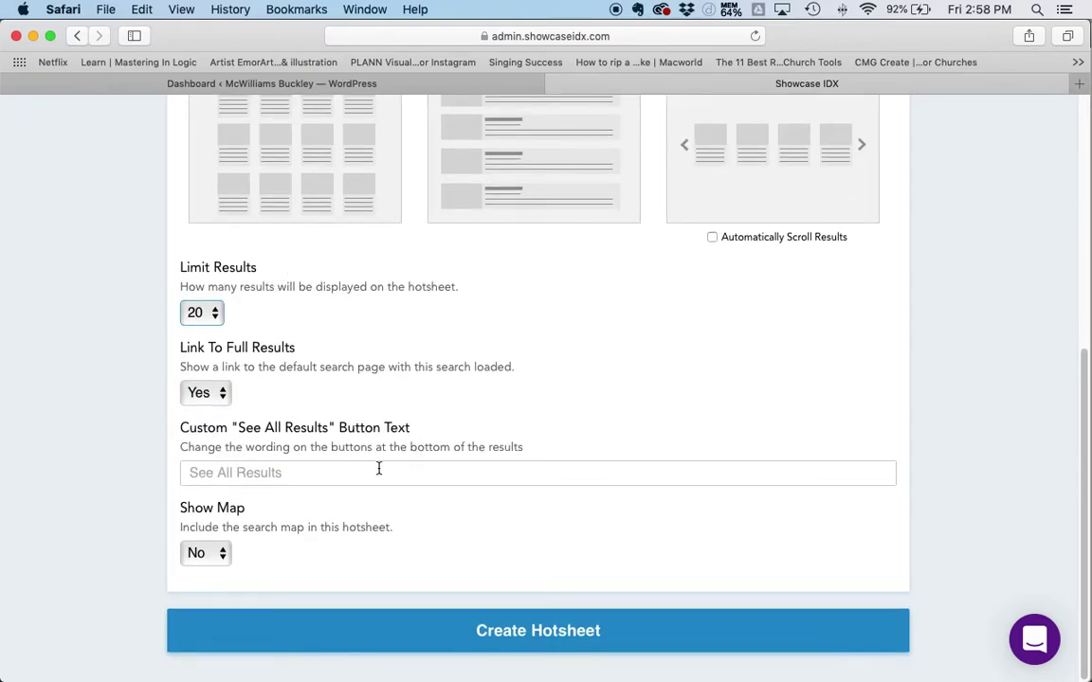
# Set the hotsheet's map display to Yes and create the hotsheet.
pyautogui.click(218, 559)
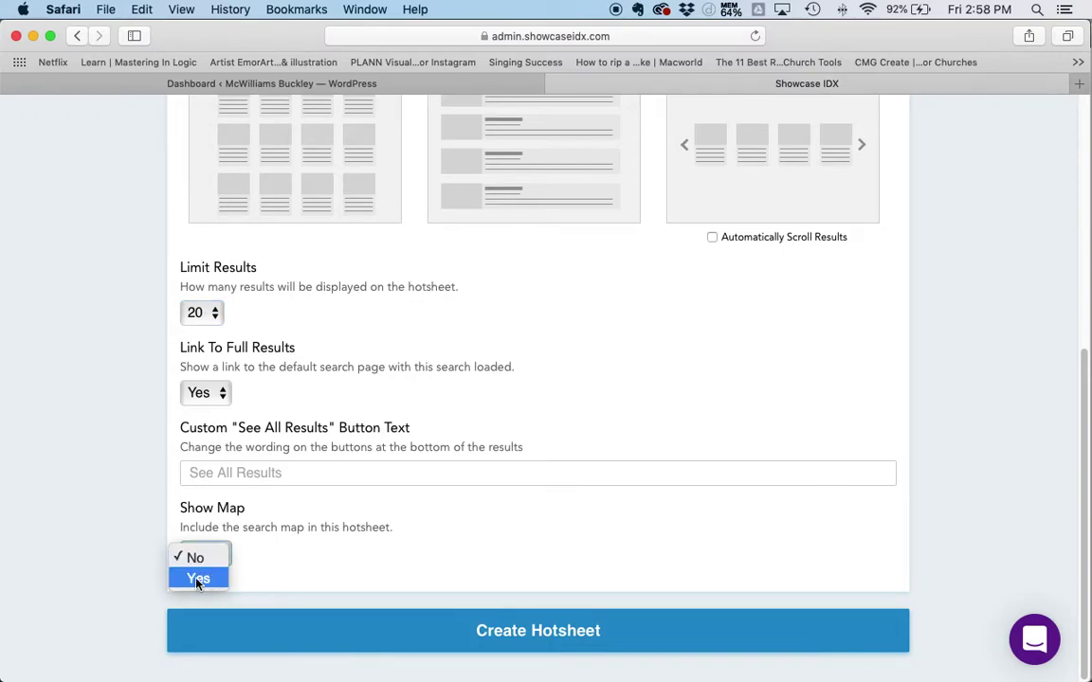
pyautogui.click(196, 580)
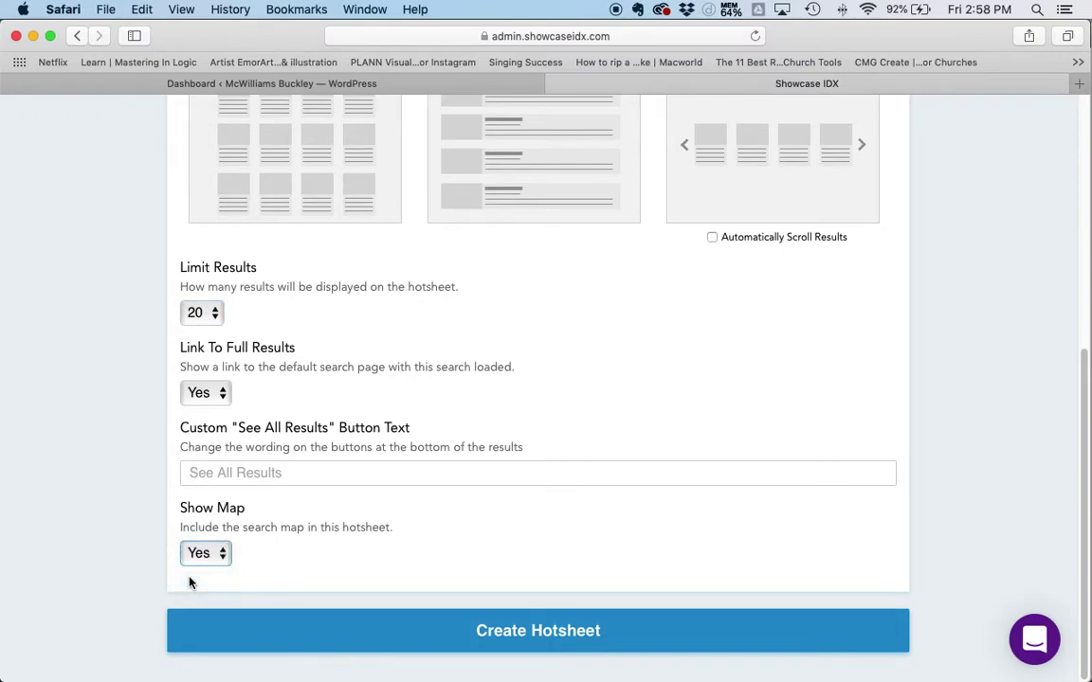
pyautogui.click(507, 556)
pyautogui.scroll(10, 389, 541)
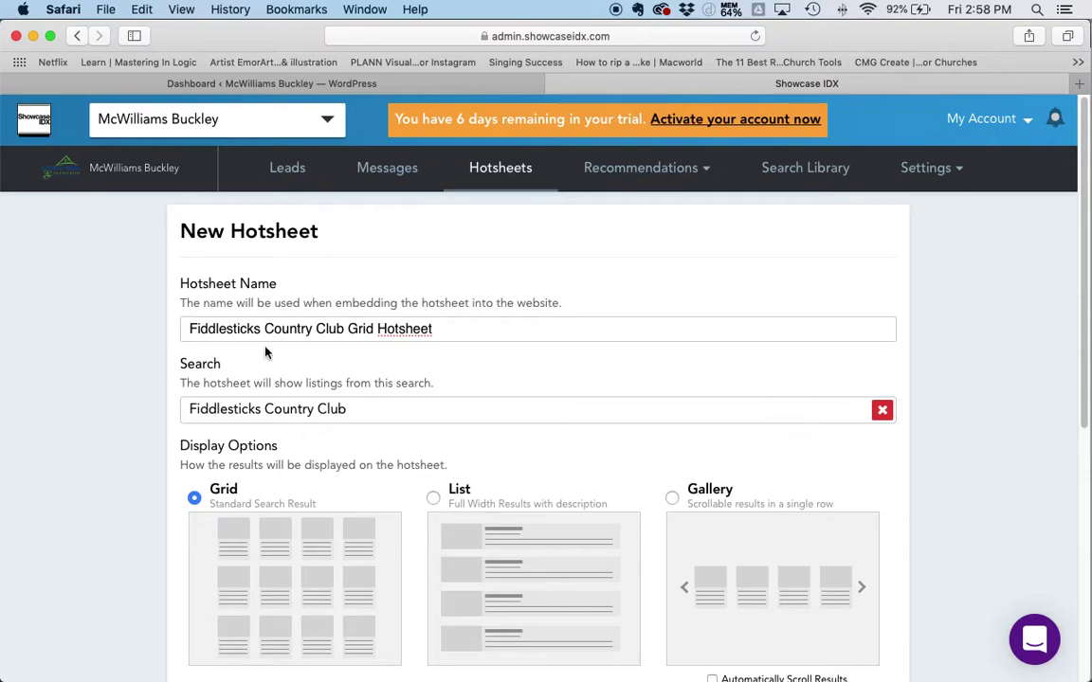
pyautogui.scroll(-8, 432, 469)
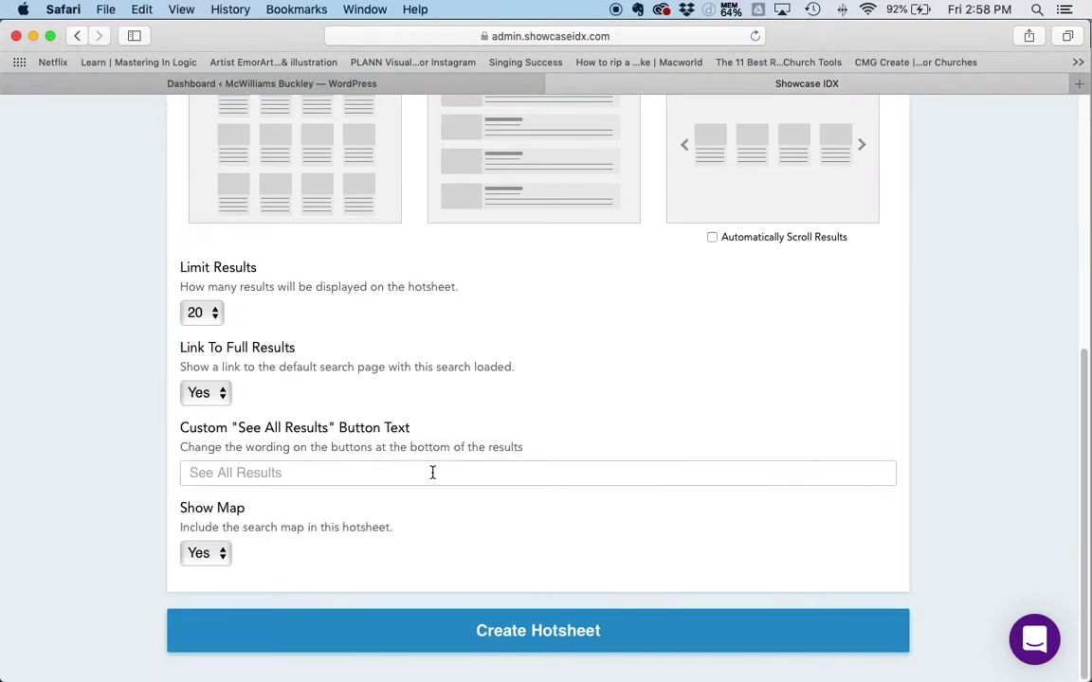
pyautogui.click(557, 633)
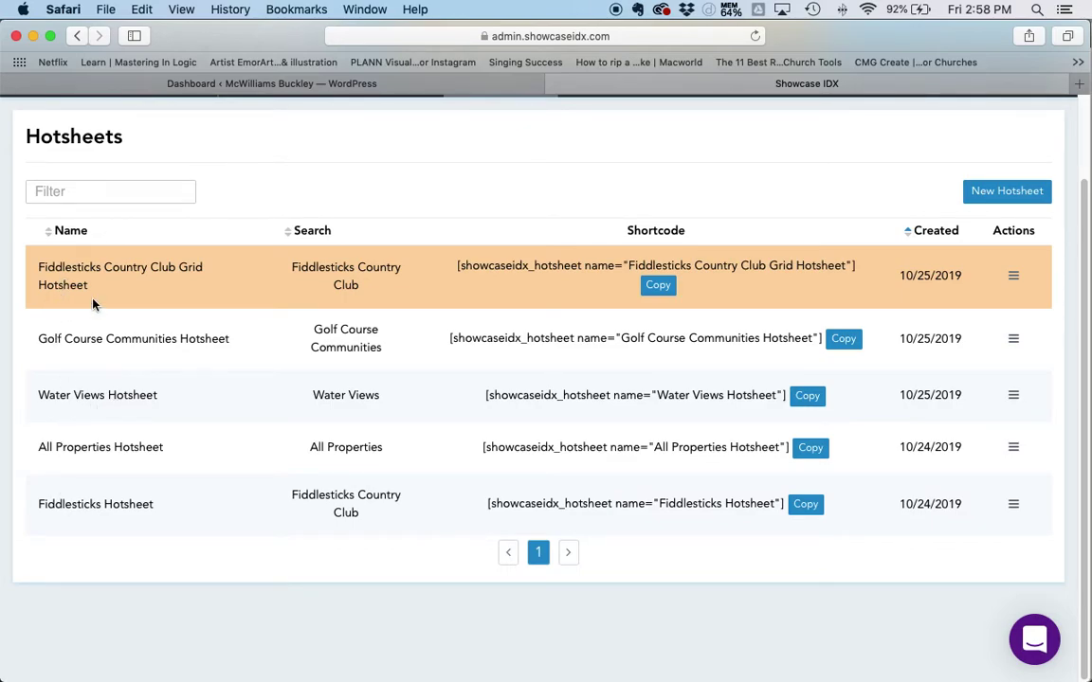
# Copy the shortcode of the Fiddlesticks Country Club Grid Hotsheet from the hotsheet list.
pyautogui.scroll(3, 451, 328)
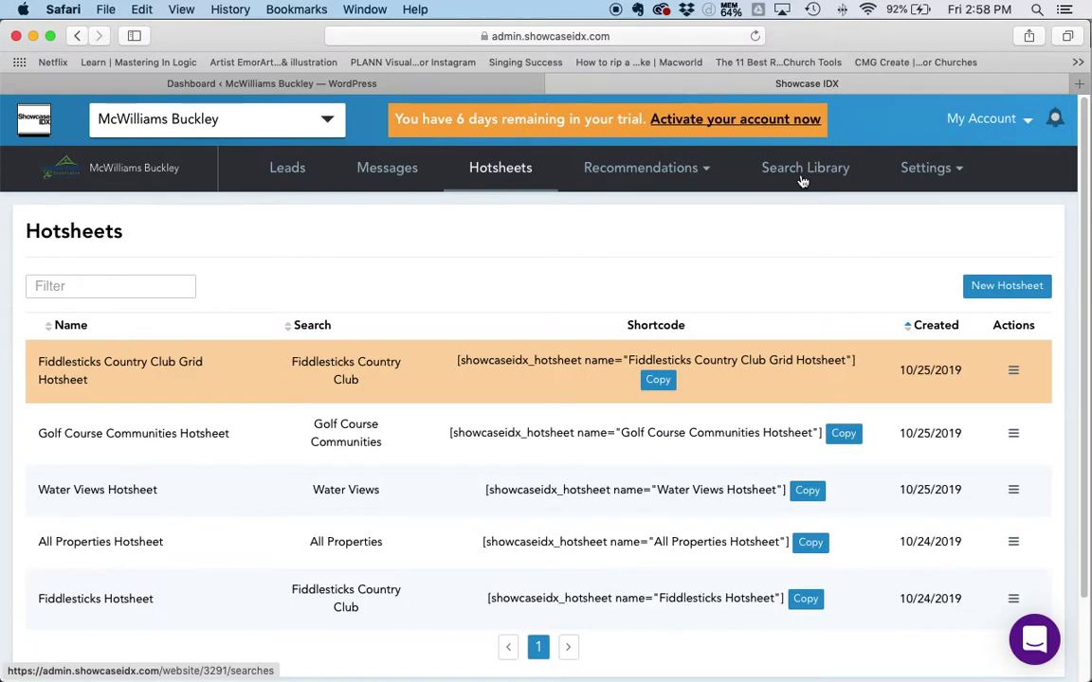
pyautogui.scroll(-1, 769, 195)
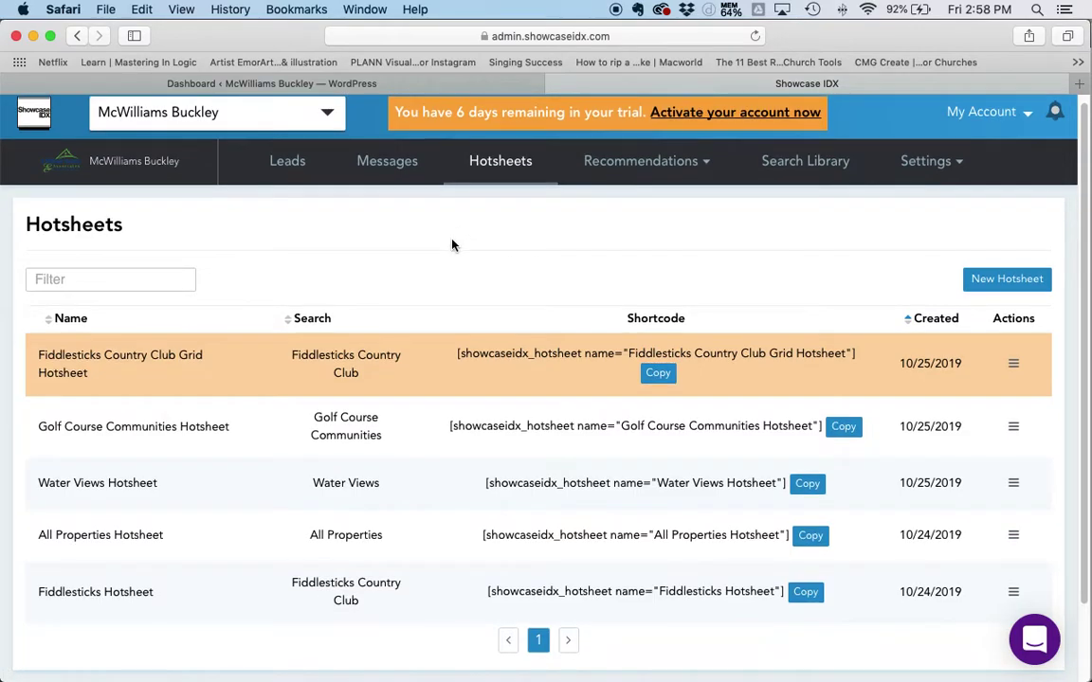
pyautogui.scroll(-2, 453, 241)
pyautogui.scroll(1, 464, 244)
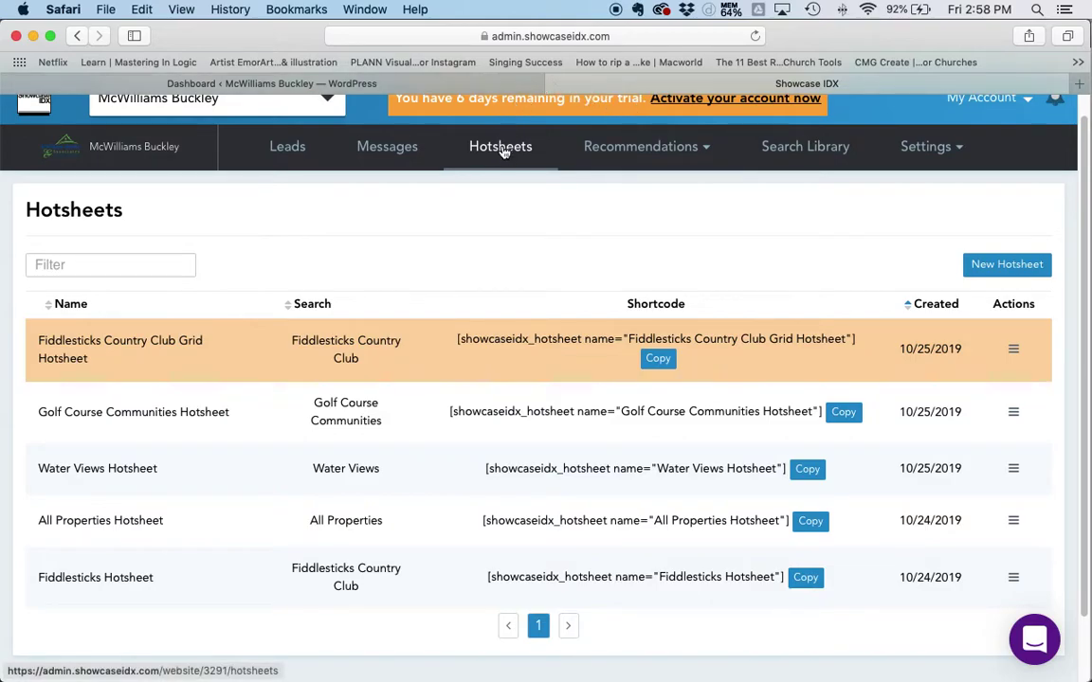
pyautogui.scroll(-1, 473, 183)
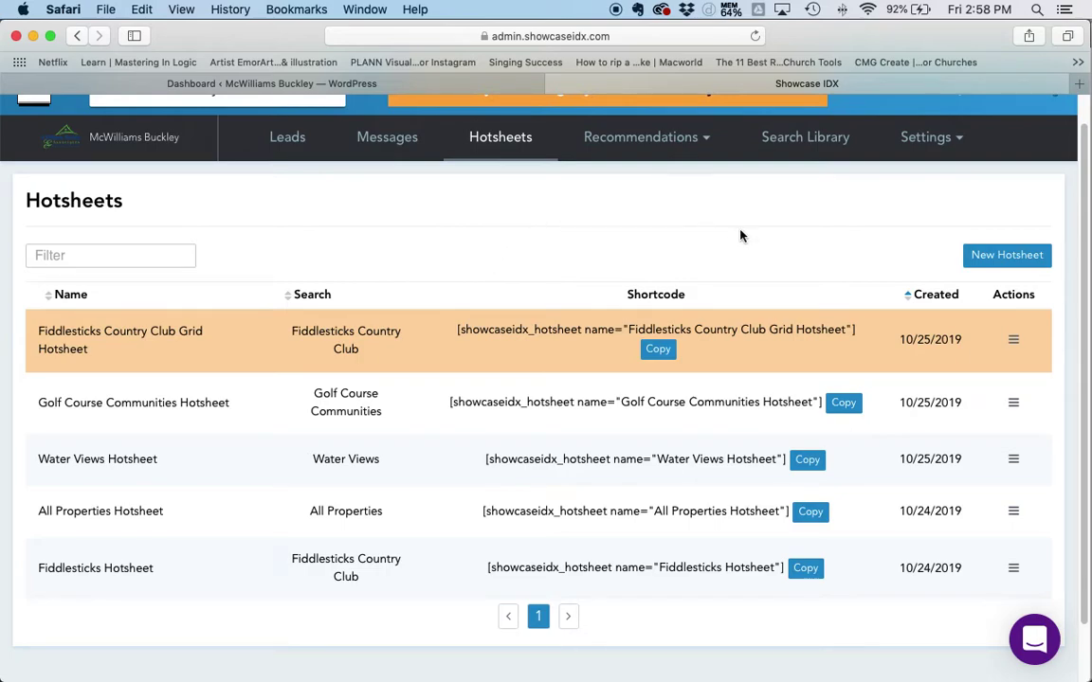
pyautogui.click(663, 360)
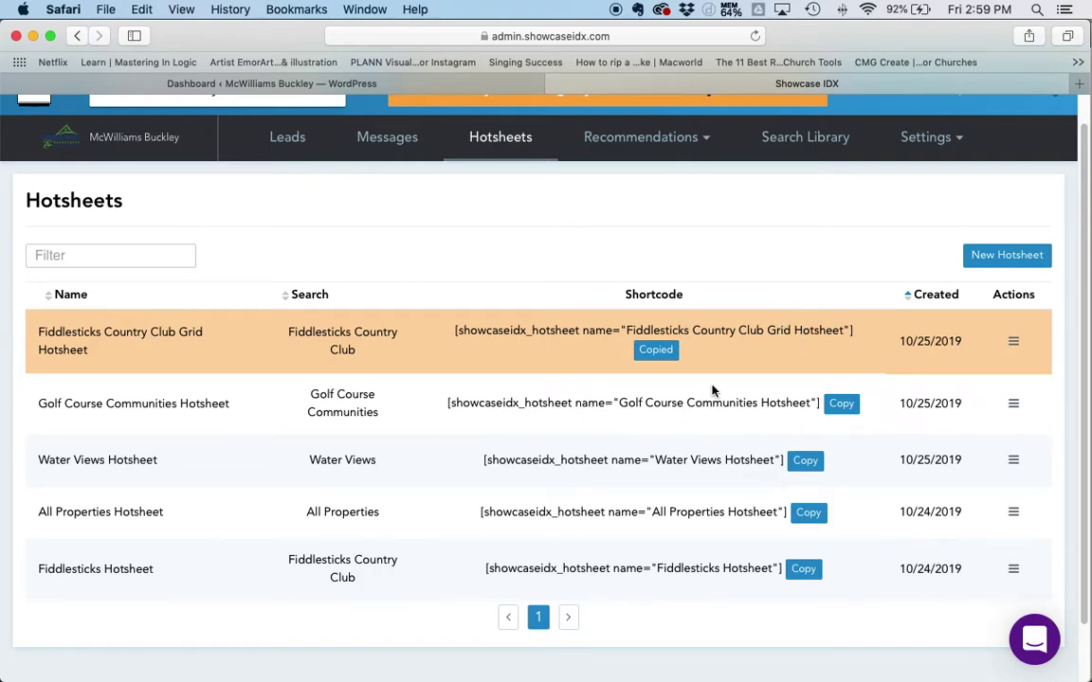
# Switch to the site's WordPress dashboard and start a new page.
pyautogui.scroll(1, 487, 370)
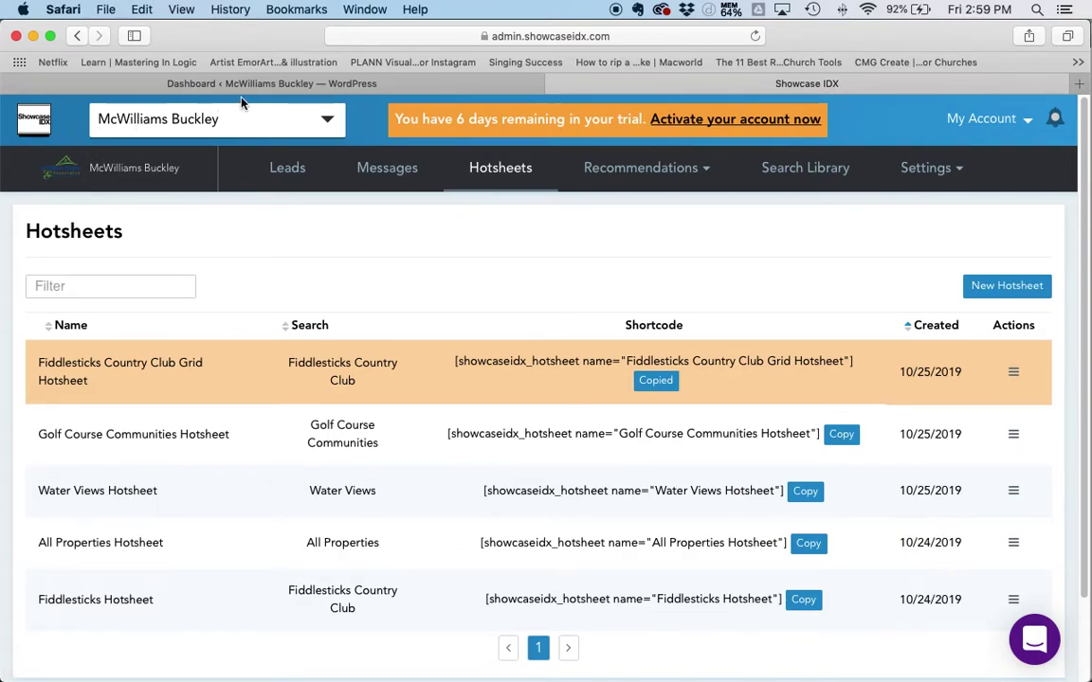
pyautogui.click(291, 87)
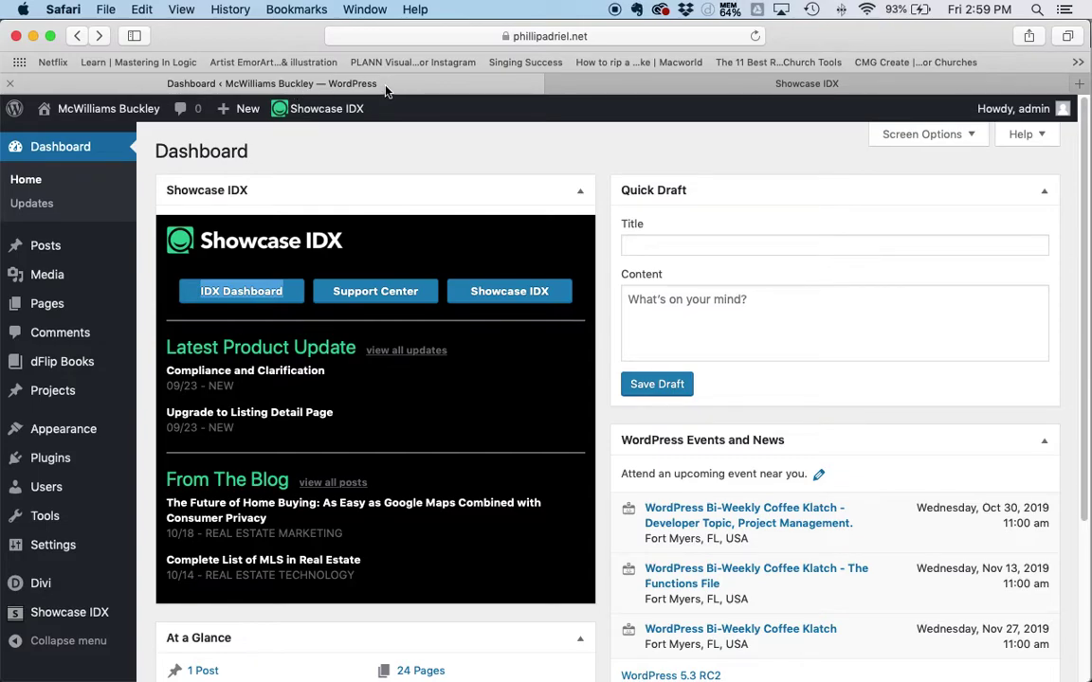
pyautogui.click(625, 92)
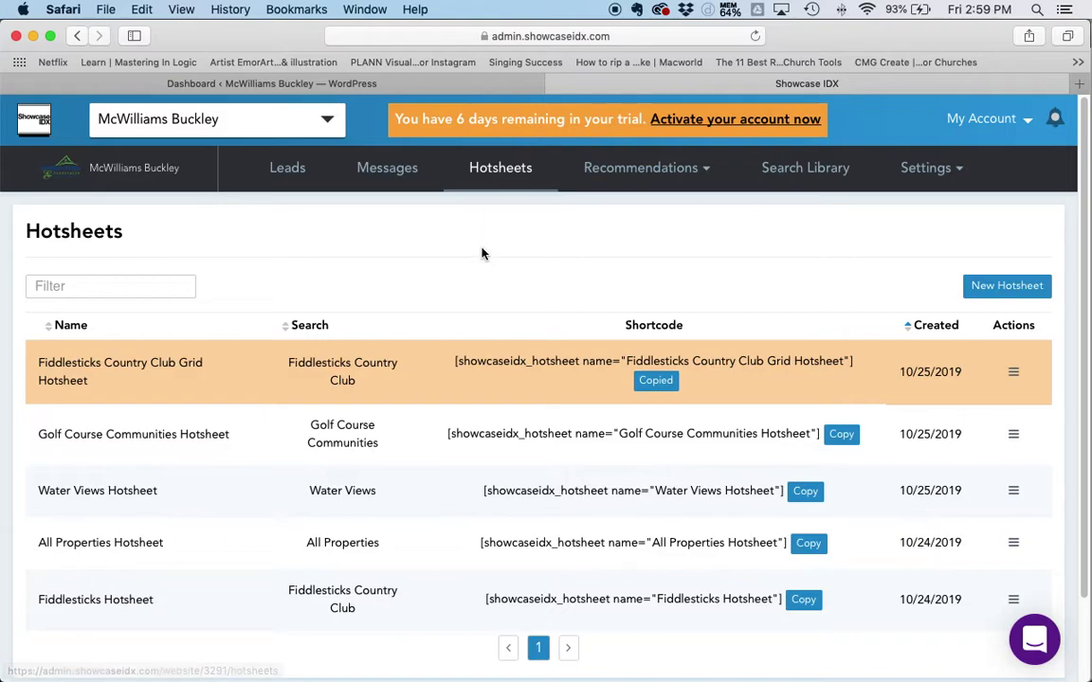
pyautogui.click(276, 85)
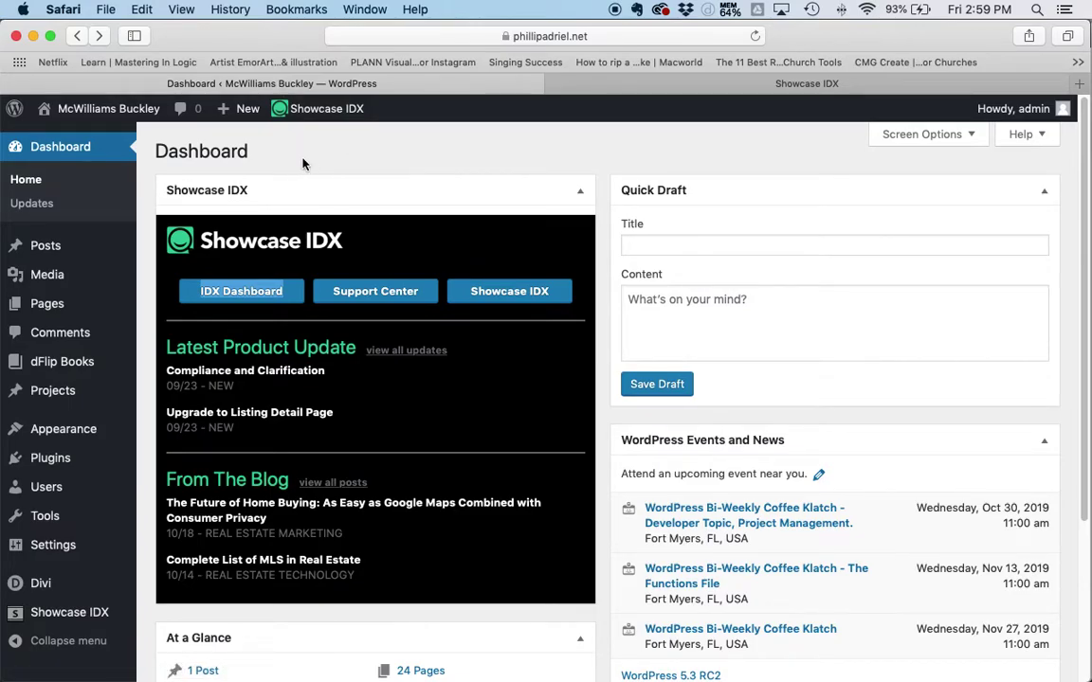
pyautogui.moveTo(50, 302)
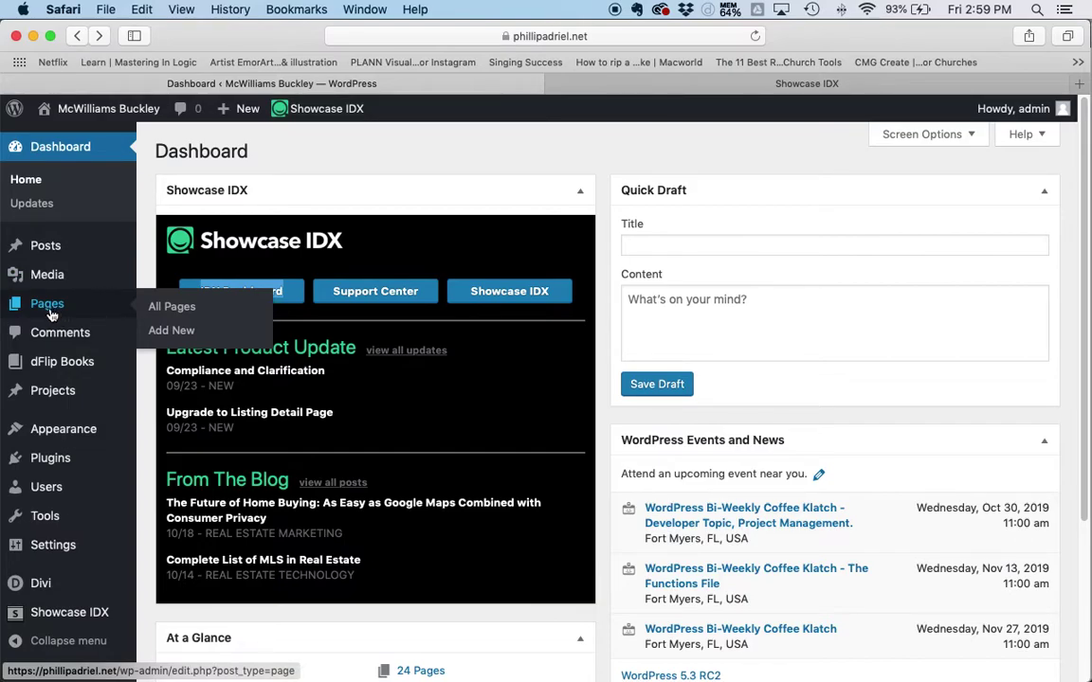
pyautogui.click(180, 338)
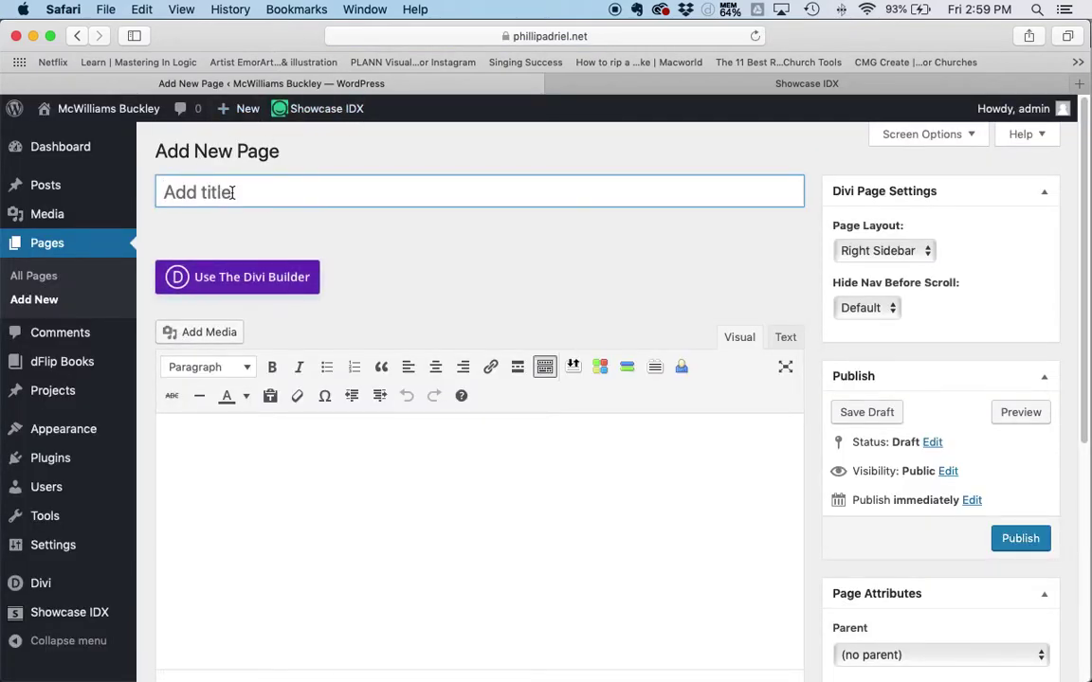
# Title the page "Fiddlesticks Homes For Sale" and save it as a draft.
pyautogui.write('Fiddlestick')
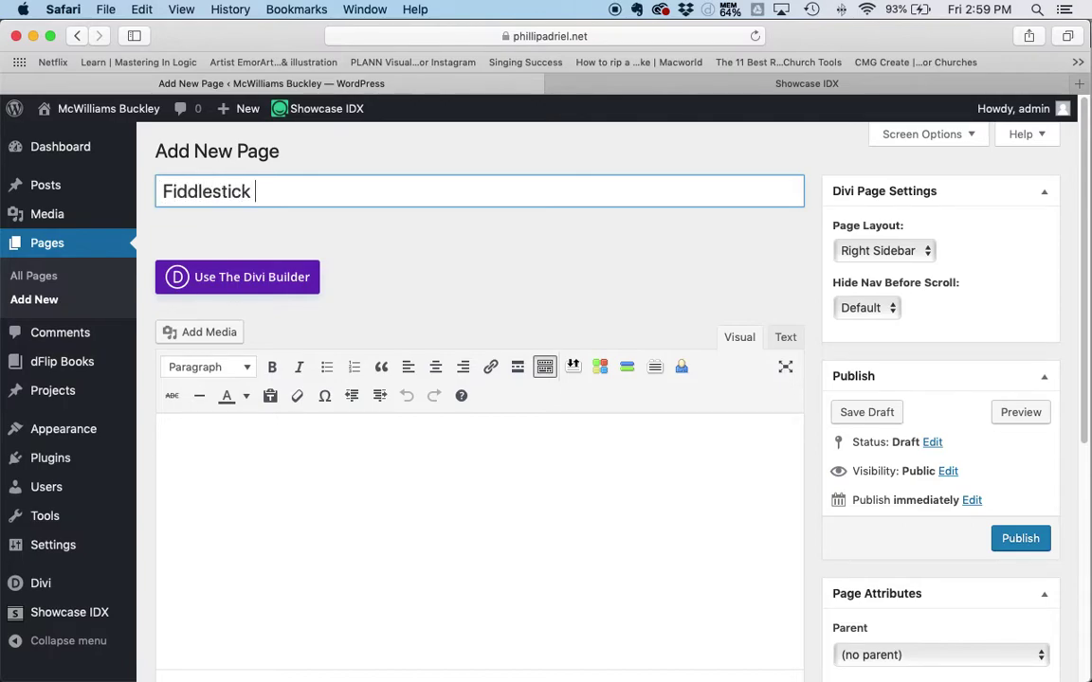
pyautogui.press('BackSpace')
pyautogui.write('s Country')
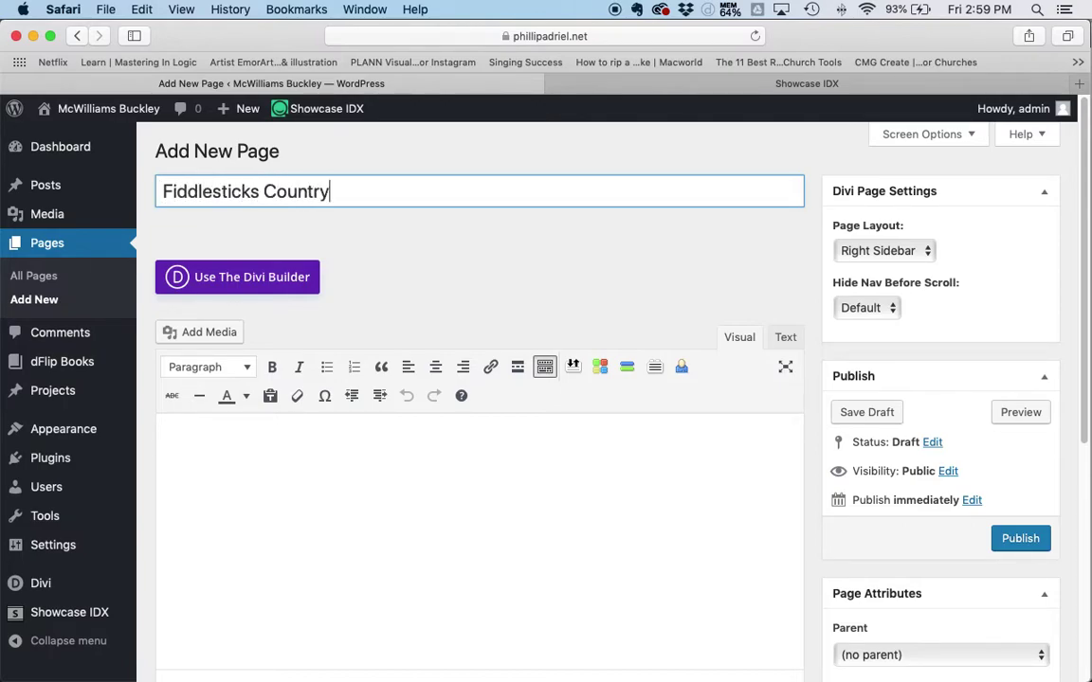
pyautogui.write(' Club')
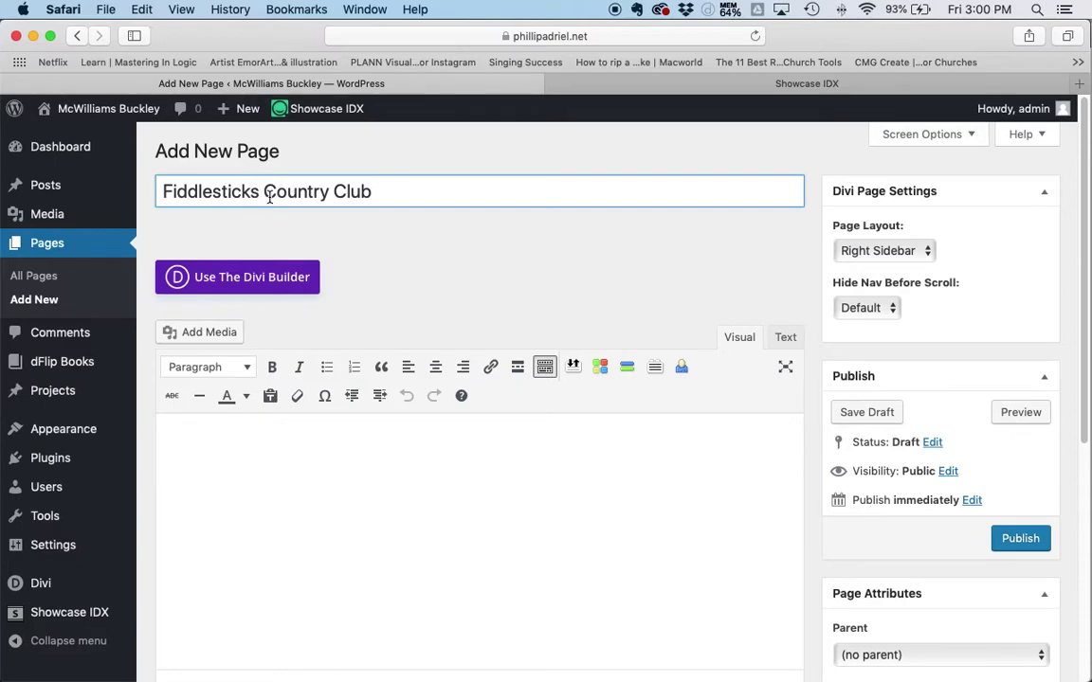
pyautogui.moveTo(264, 192); pyautogui.dragTo(373, 192)
pyautogui.write('Homes For Sale')
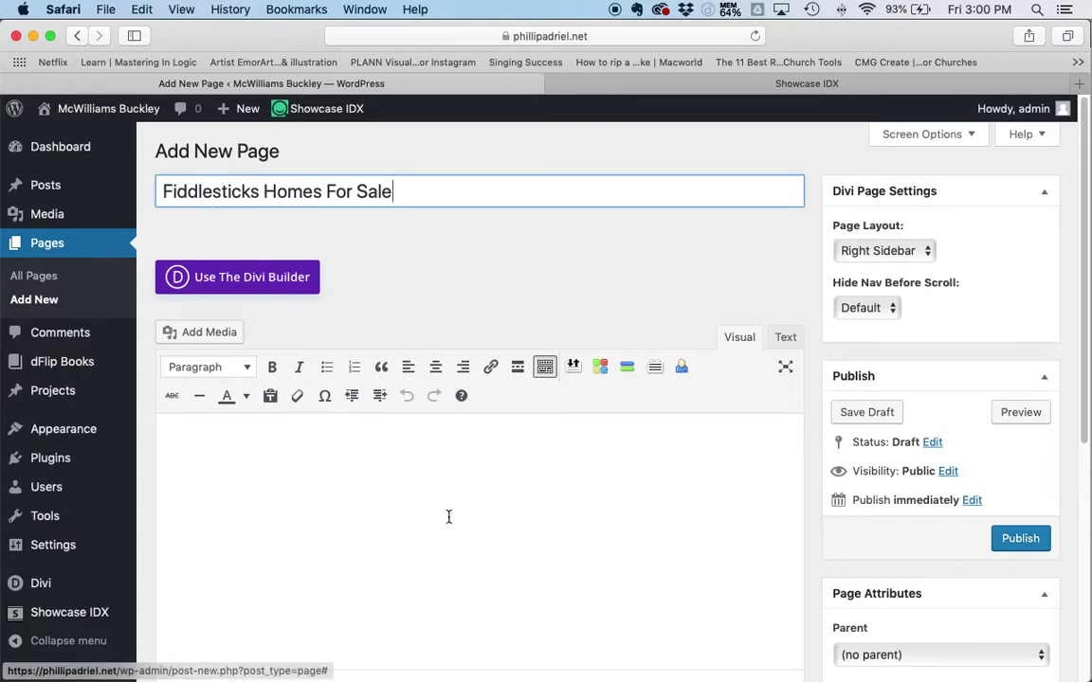
pyautogui.click(591, 478)
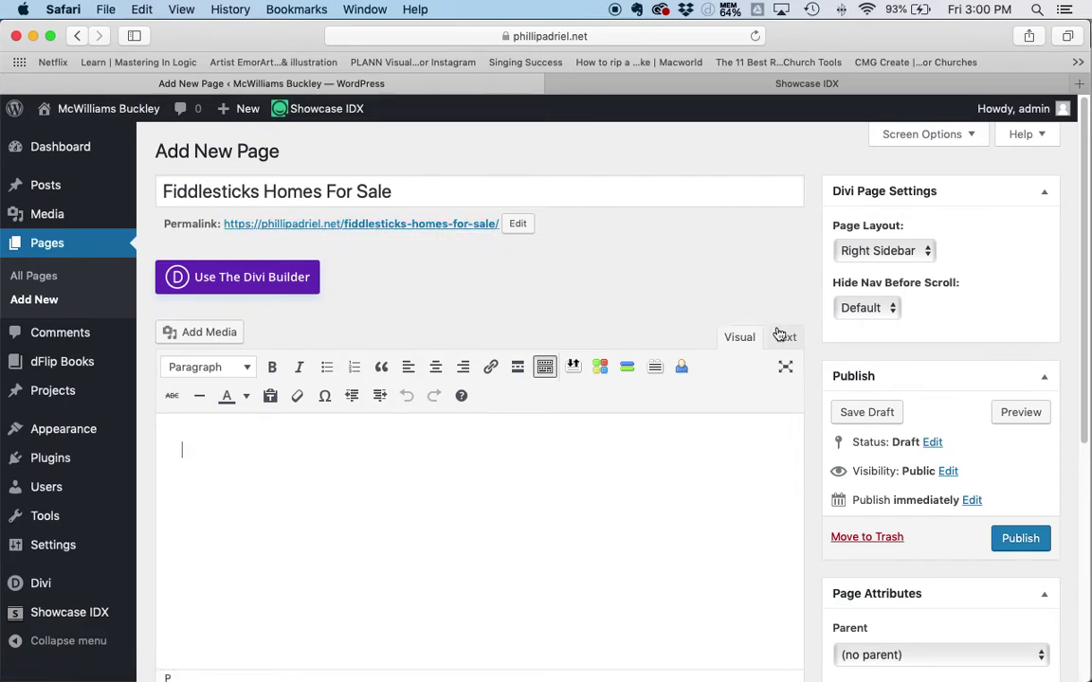
pyautogui.click(889, 416)
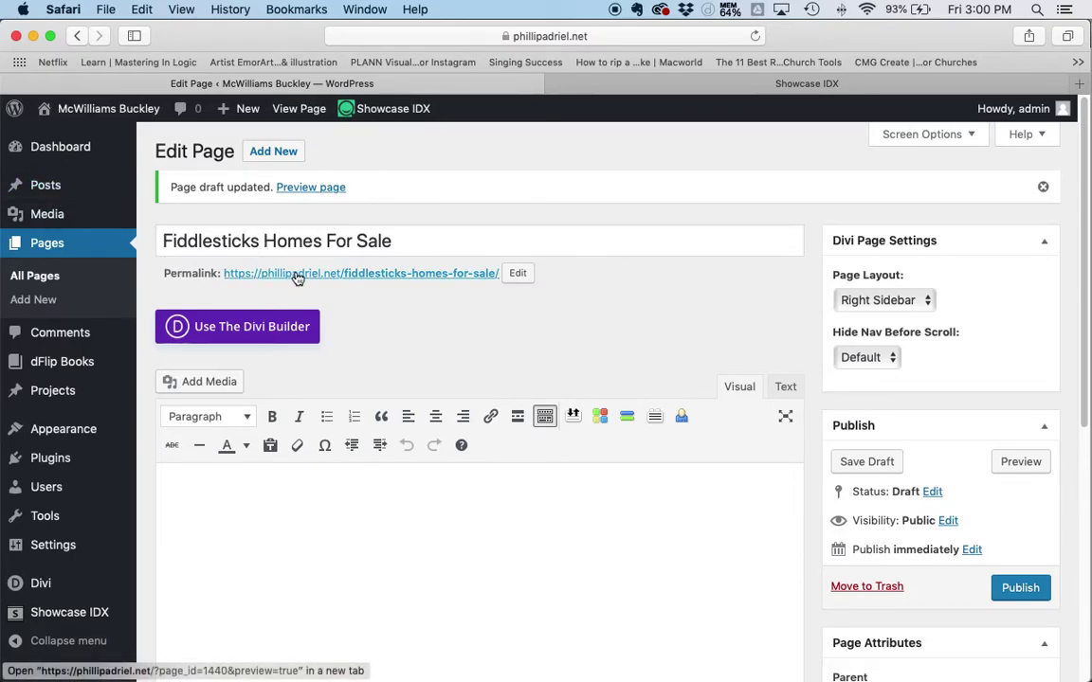
# Enable the Divi Builder for the page and clone the layout of the existing Water Views page.
pyautogui.click(227, 328)
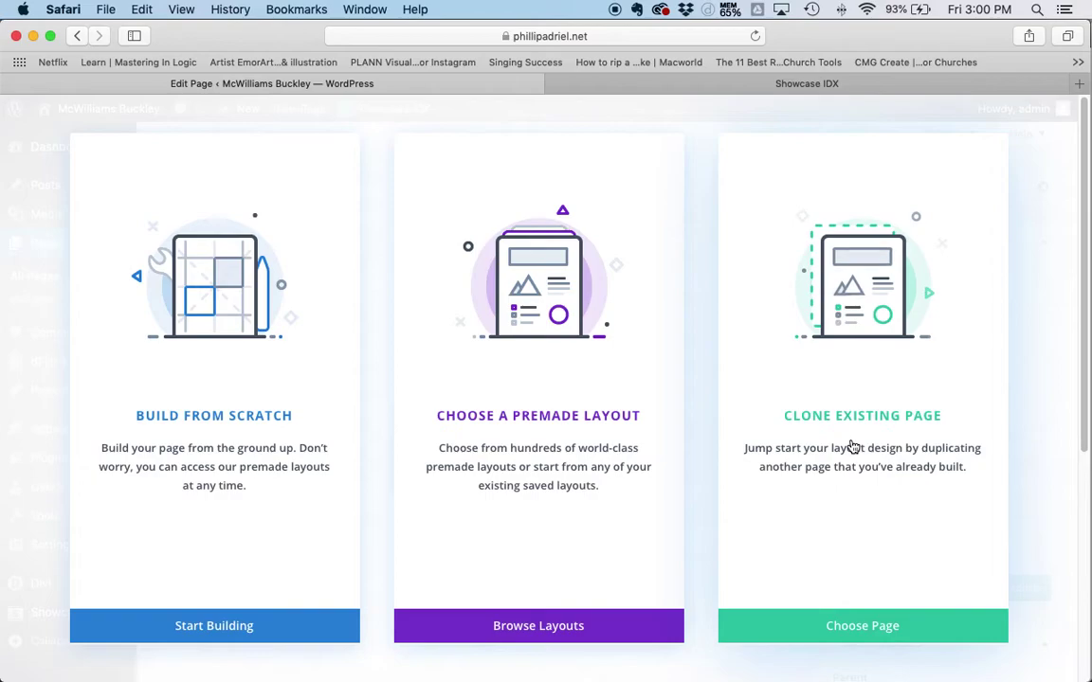
pyautogui.click(871, 624)
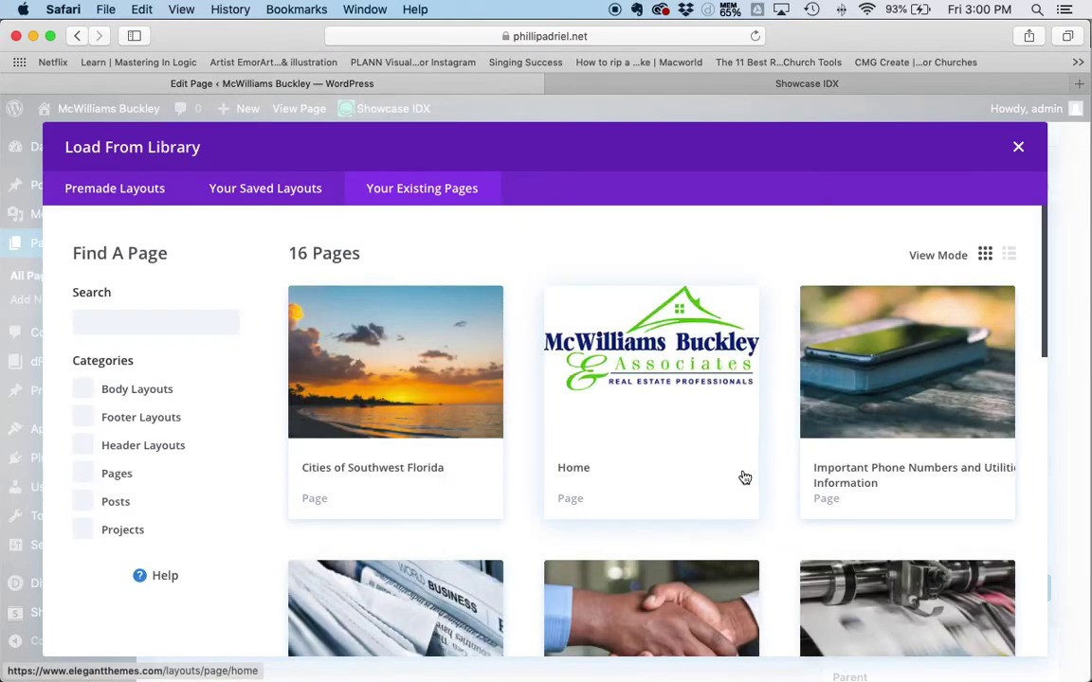
pyautogui.scroll(-1, 337, 374)
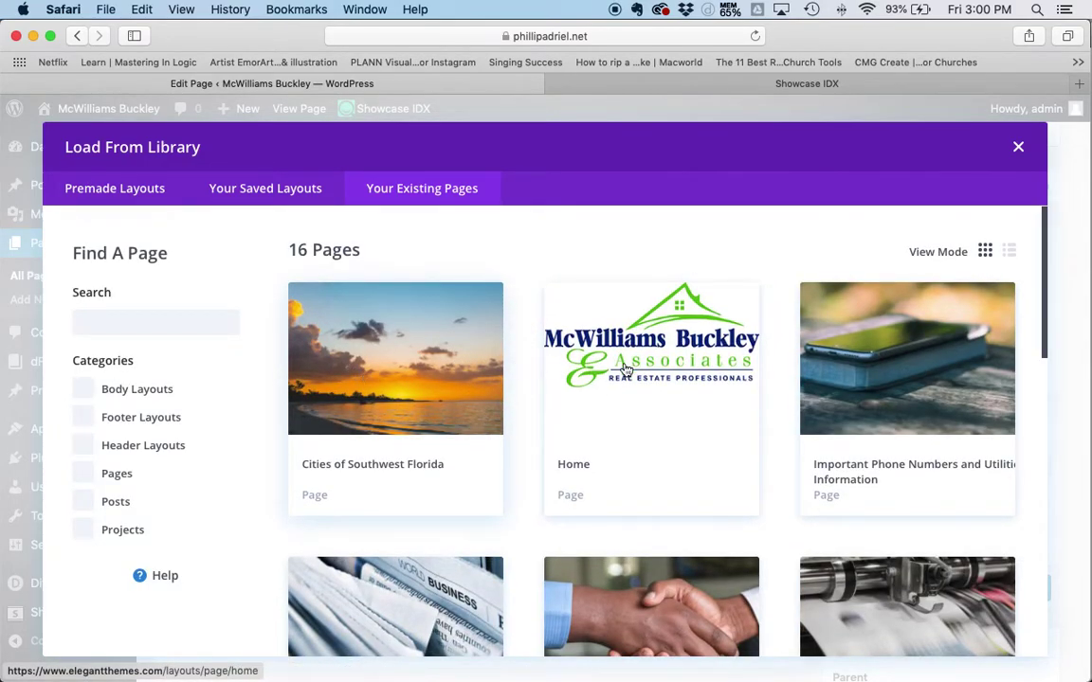
pyautogui.scroll(-4, 670, 385)
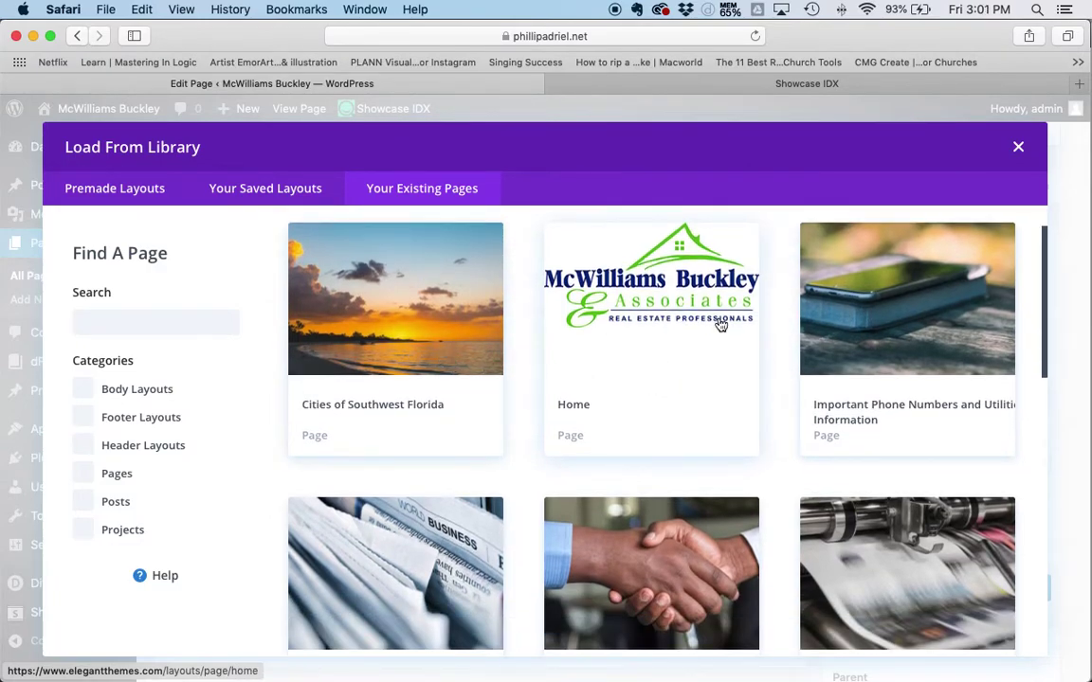
pyautogui.scroll(-1, 408, 384)
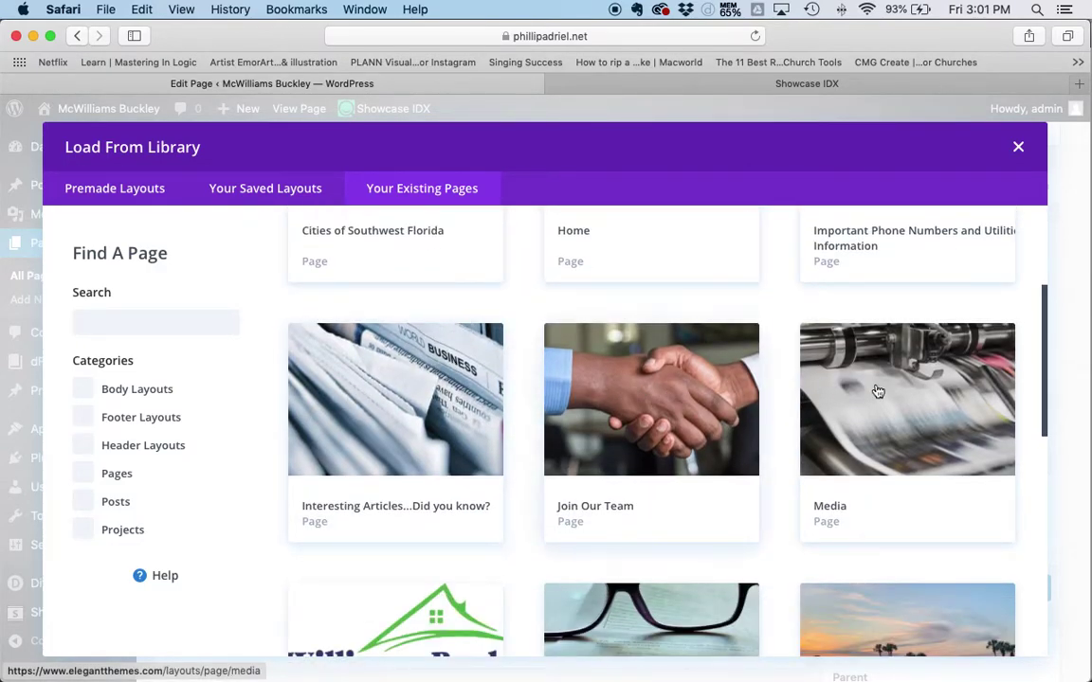
pyautogui.scroll(-2, 834, 388)
pyautogui.scroll(-9, 377, 390)
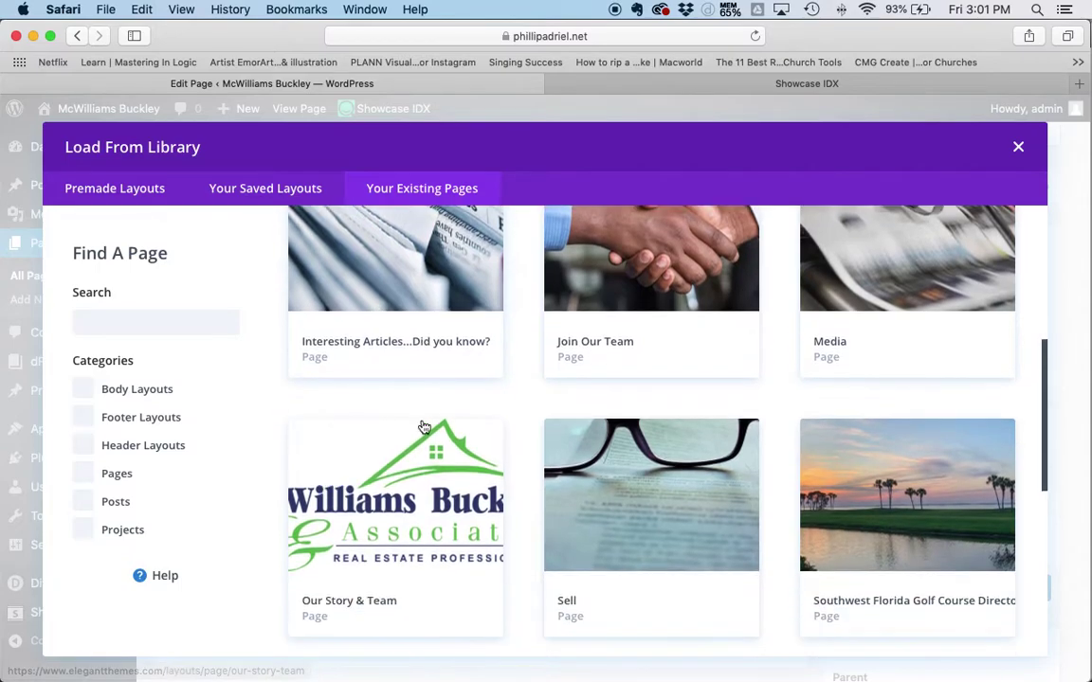
pyautogui.scroll(-5, 417, 393)
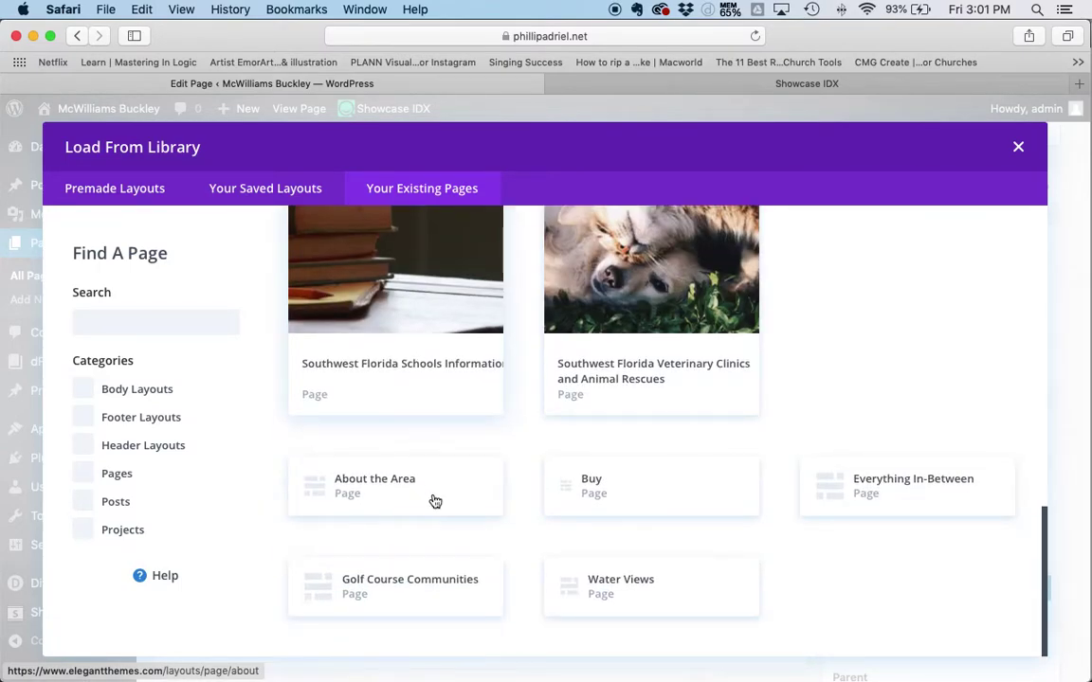
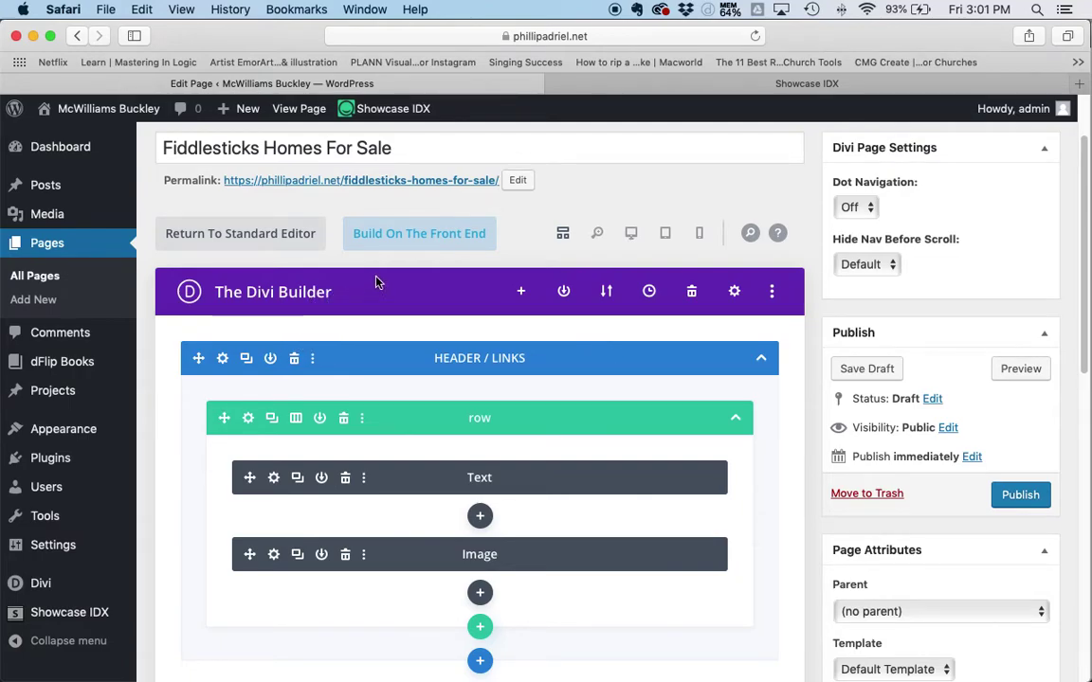
# Open the page in the front-end visual builder and switch it to desktop view.
pyautogui.click(429, 240)
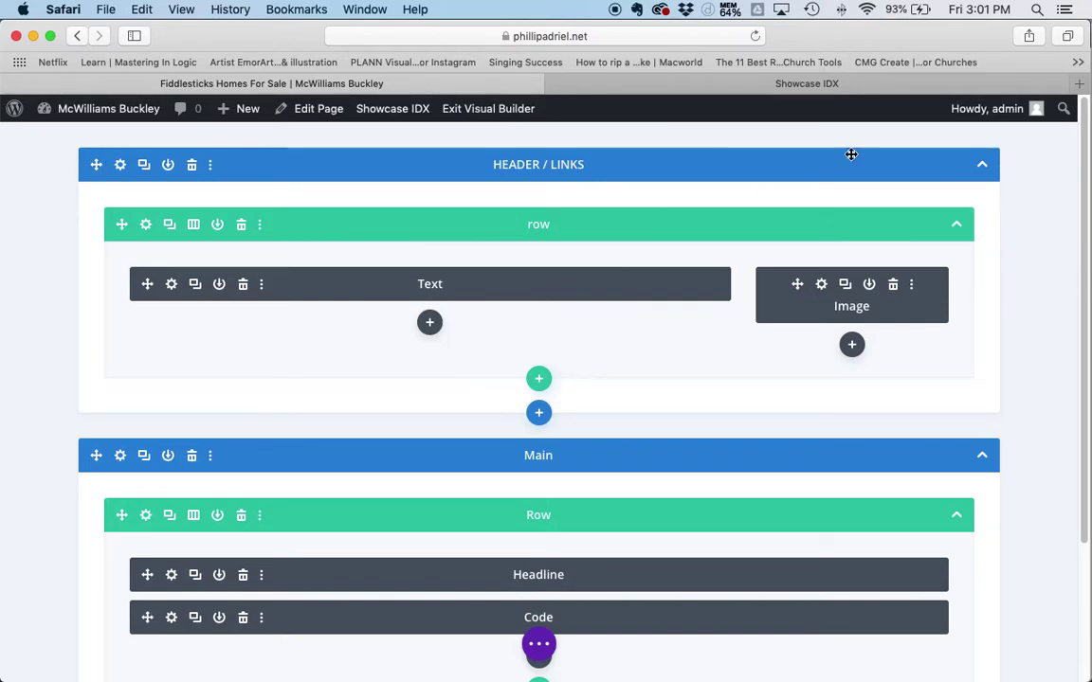
pyautogui.click(540, 650)
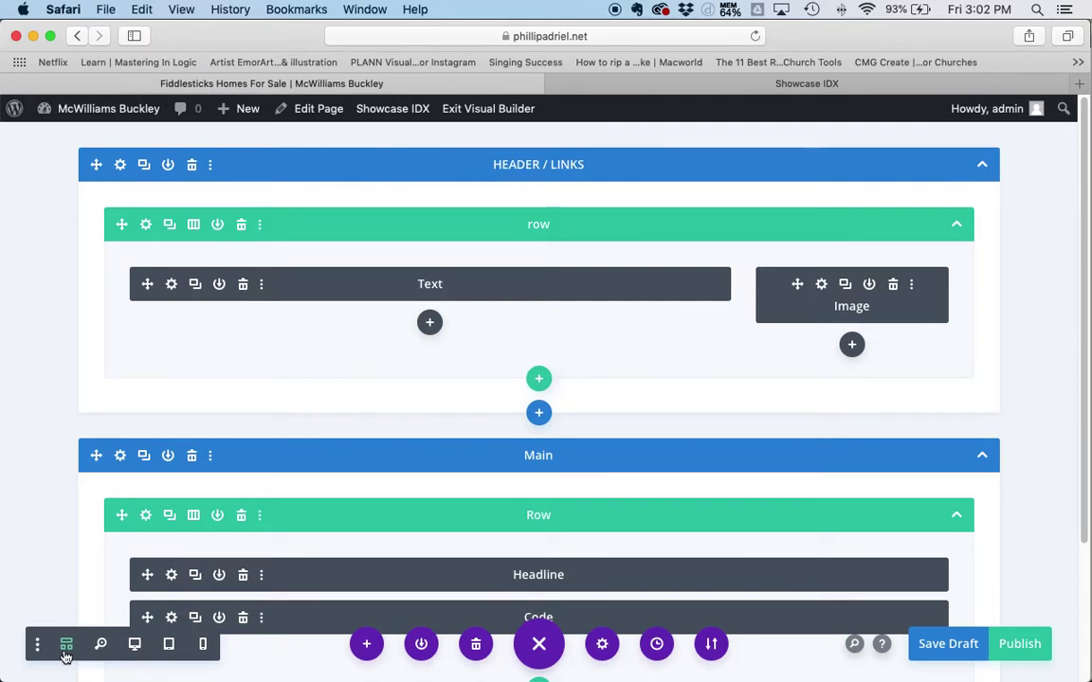
pyautogui.click(134, 647)
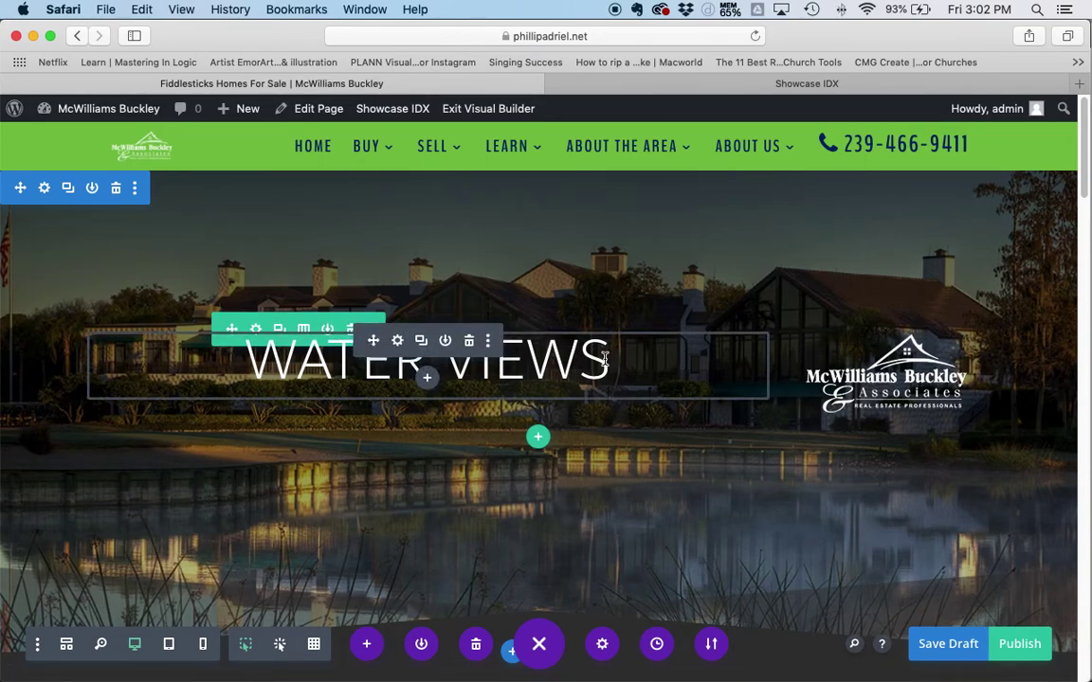
# Replace the header heading "WATER VIEWS" with "FIDDLESTICKS HOMES FOR SALE".
pyautogui.click(605, 358)
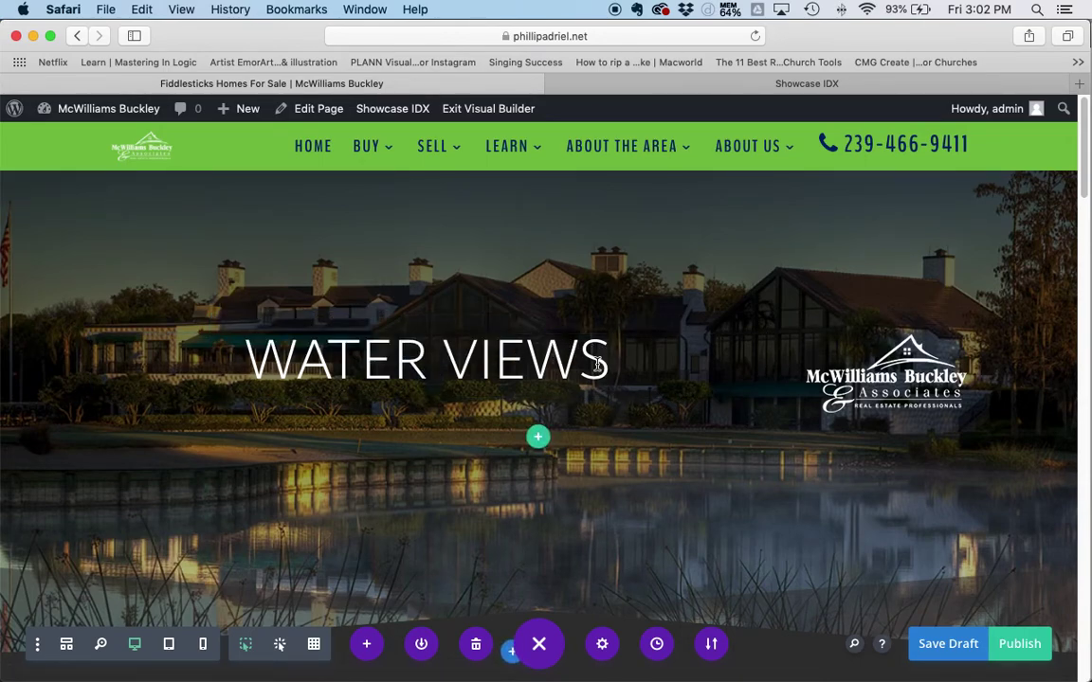
pyautogui.press('BackSpace')
pyautogui.press('BackSpace')
pyautogui.press('BackSpace')
pyautogui.press('BackSpace')
pyautogui.press('BackSpace')
pyautogui.press('BackSpace')
pyautogui.press('BackSpace')
pyautogui.press('BackSpace')
pyautogui.press('BackSpace')
pyautogui.press('BackSpace')
pyautogui.press('BackSpace')
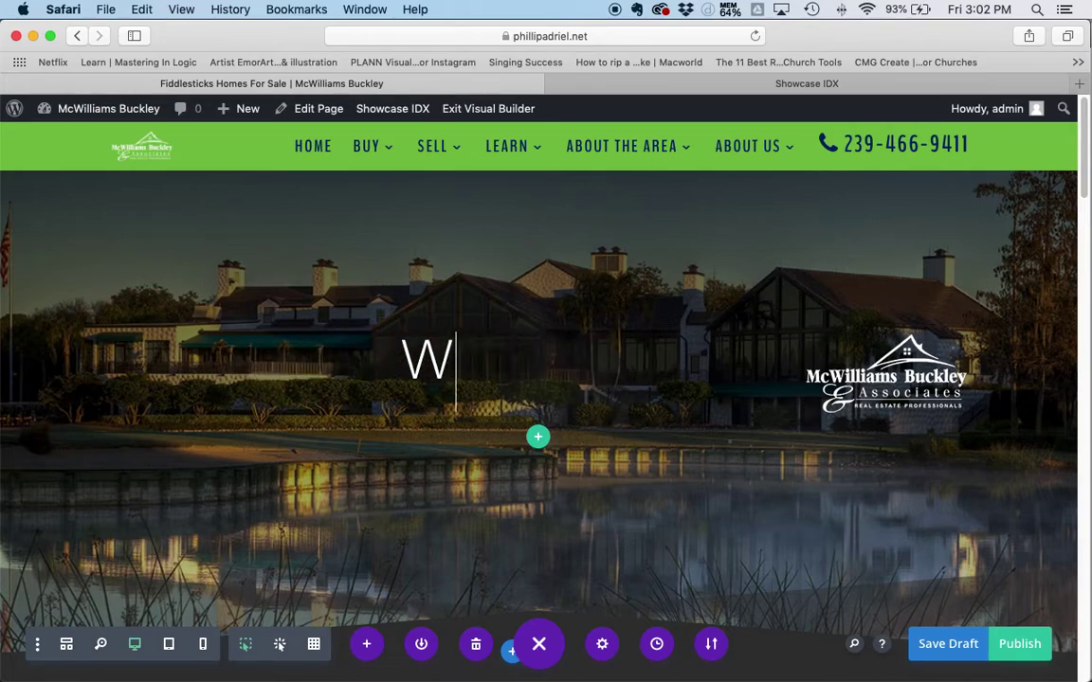
pyautogui.write('FIDDLE')
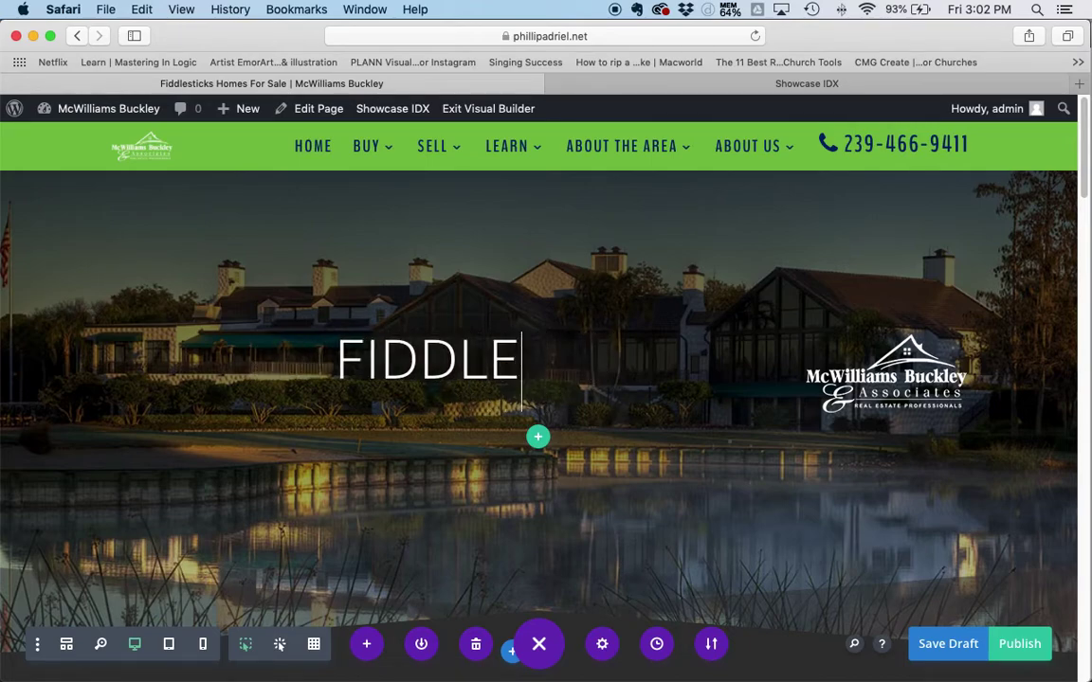
pyautogui.write('STICKS ')
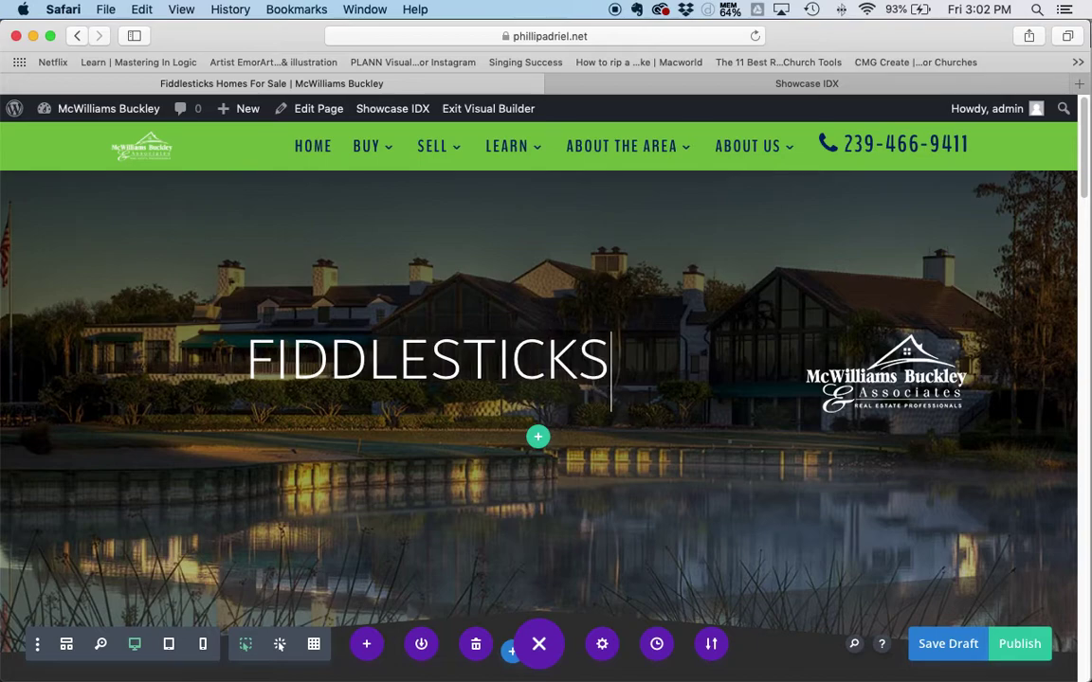
pyautogui.write('HOMES FOR SALE')
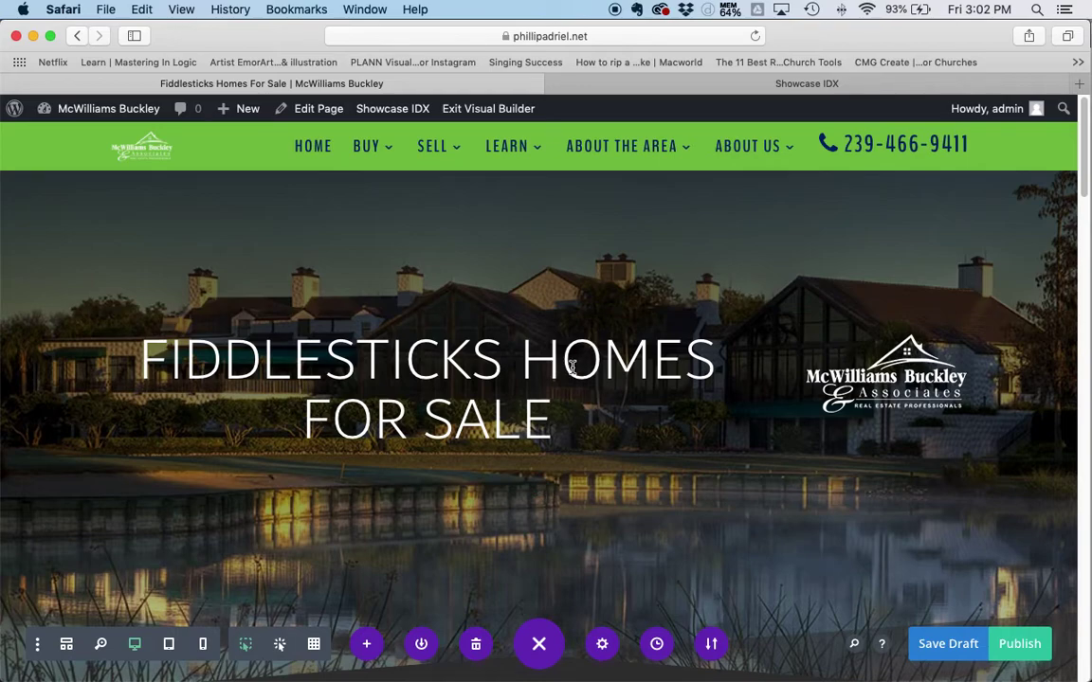
# Examine the header section's background and heading and the content directly below it.
pyautogui.scroll(-3, 573, 368)
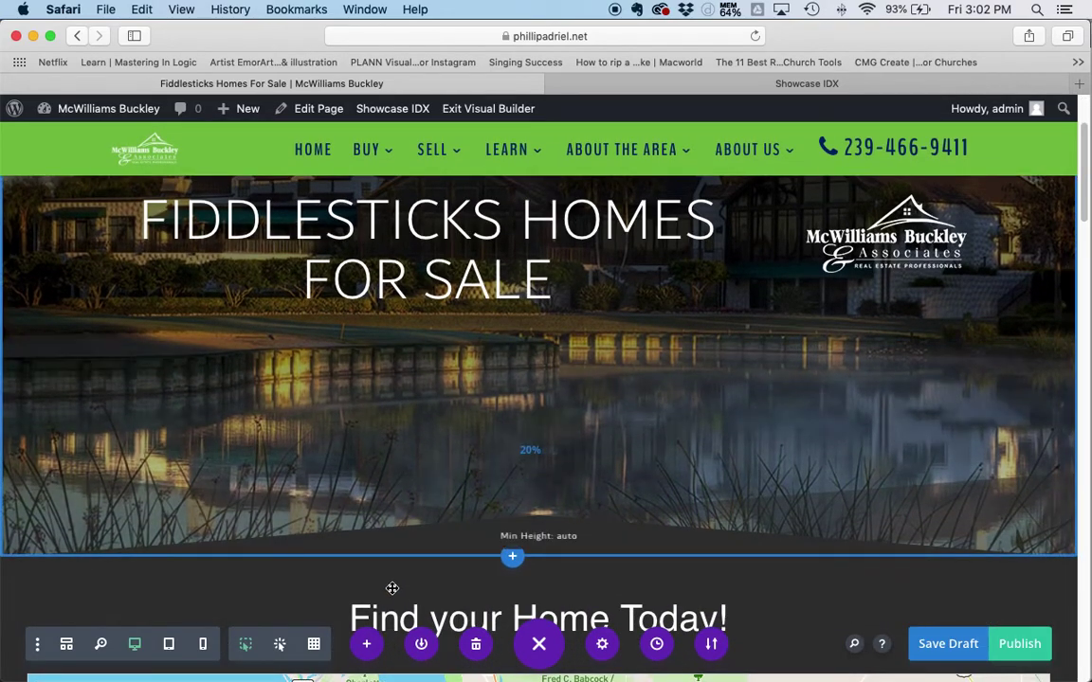
pyautogui.scroll(3, 767, 421)
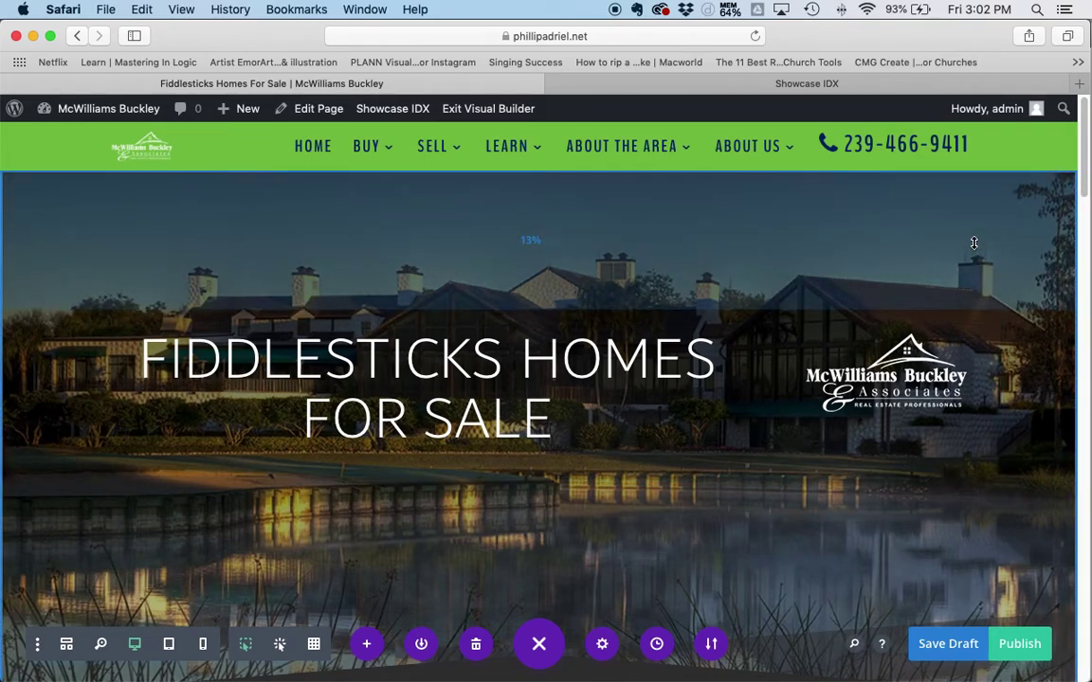
pyautogui.moveTo(974, 243); pyautogui.dragTo(979, 243)
pyautogui.moveTo(742, 176); pyautogui.dragTo(61, 254)
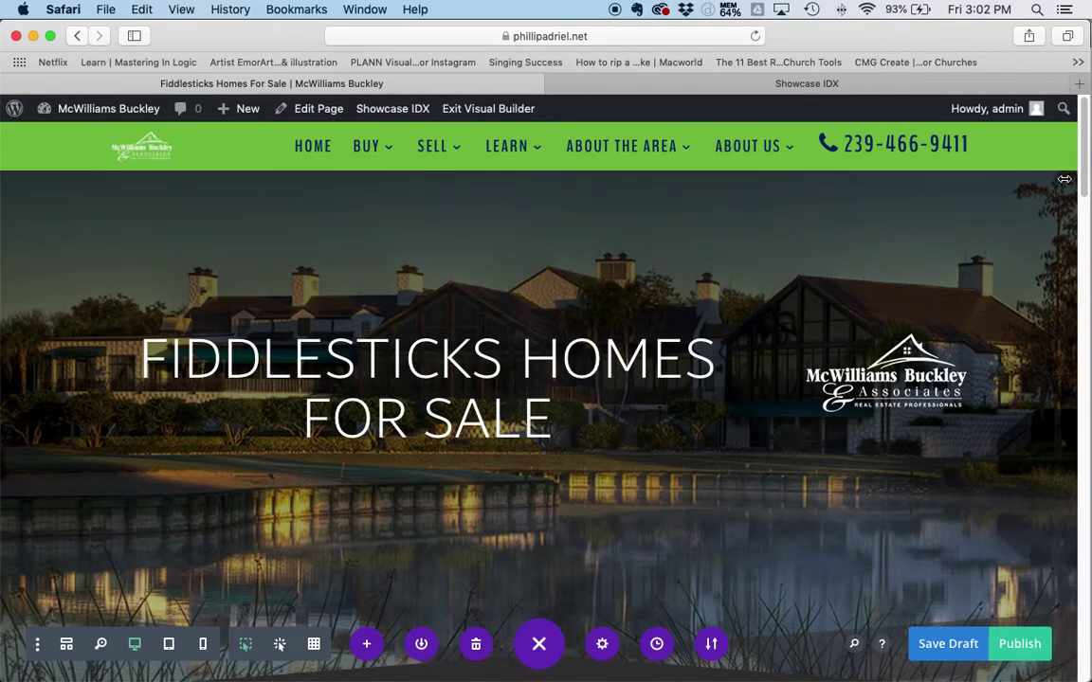
pyautogui.scroll(-10, 136, 345)
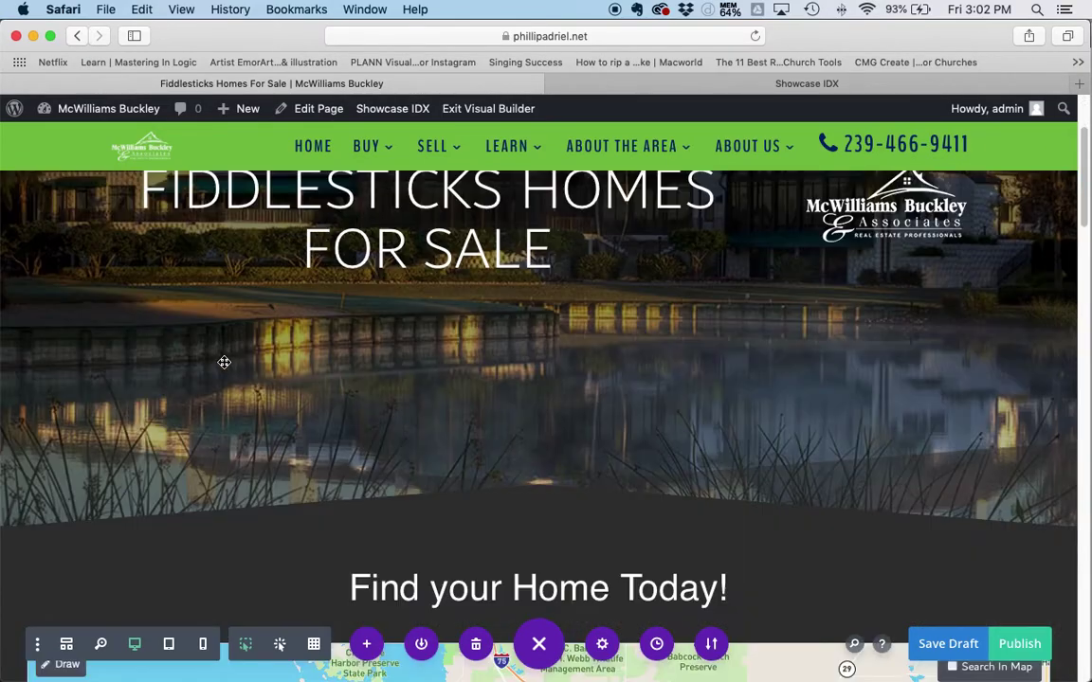
pyautogui.scroll(6, 241, 426)
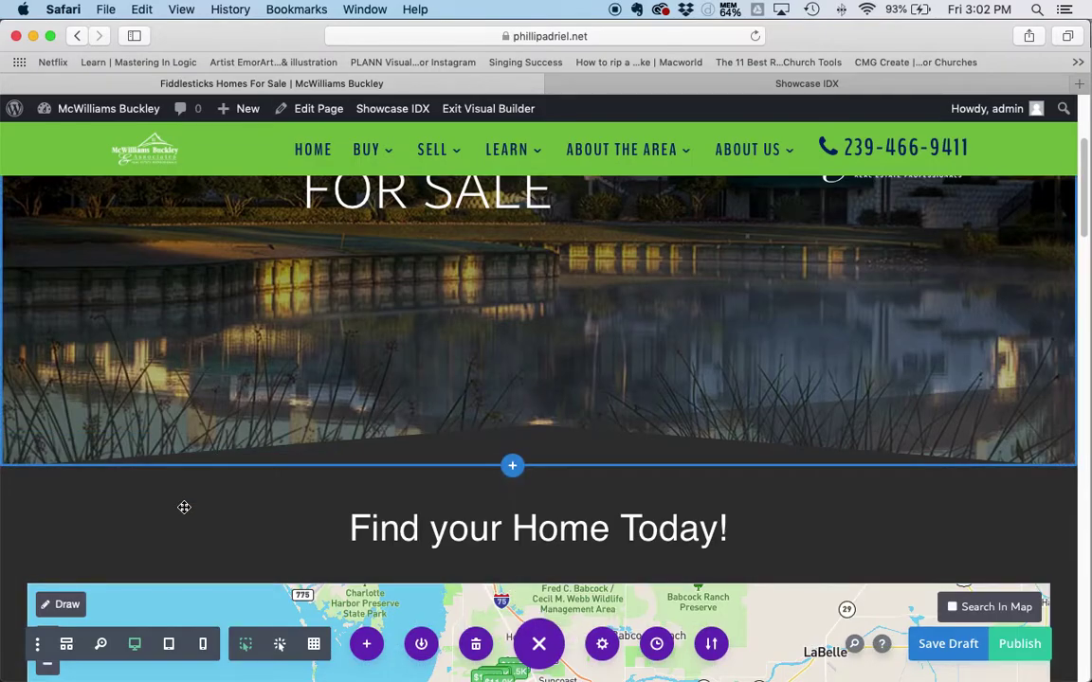
pyautogui.scroll(3, 413, 338)
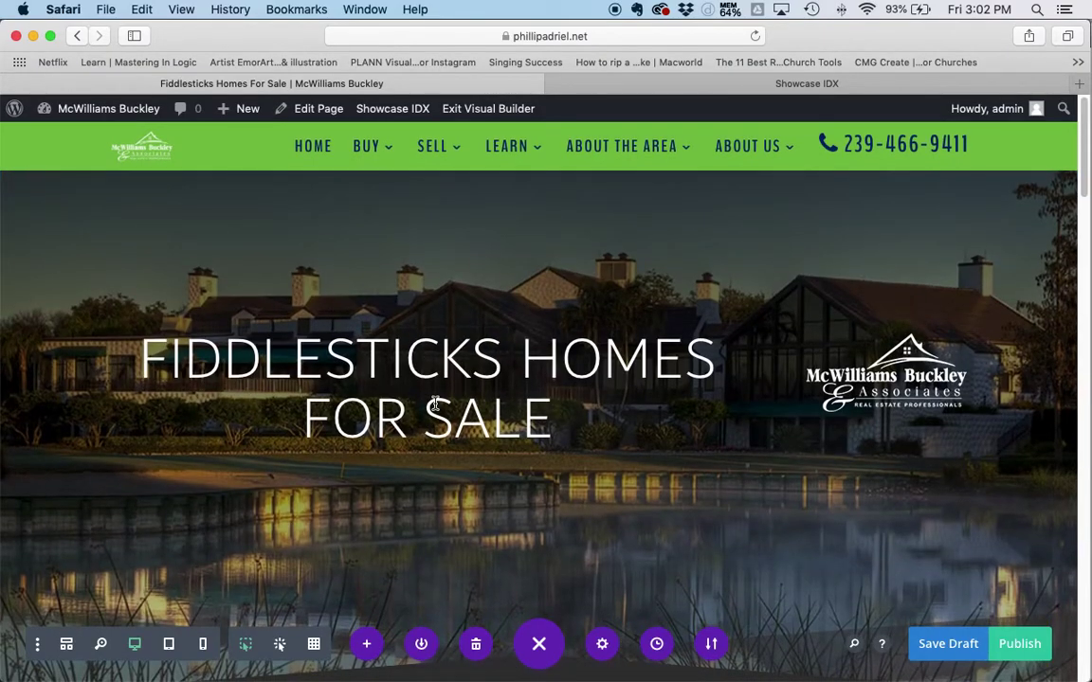
pyautogui.scroll(-2, 473, 351)
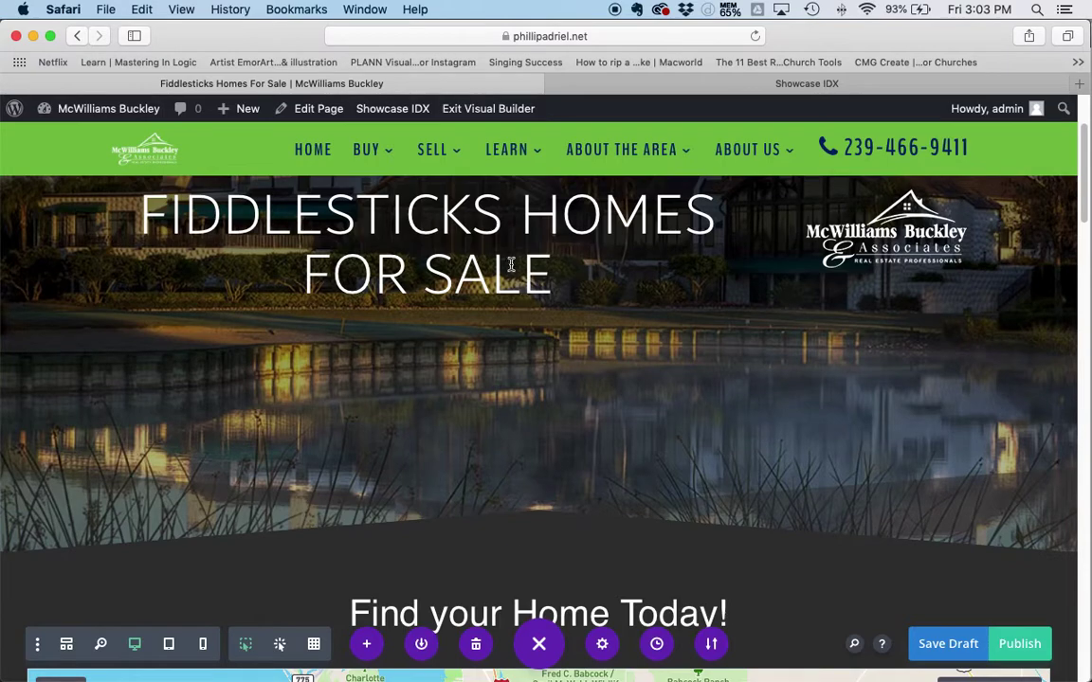
pyautogui.moveTo(489, 268); pyautogui.dragTo(486, 431)
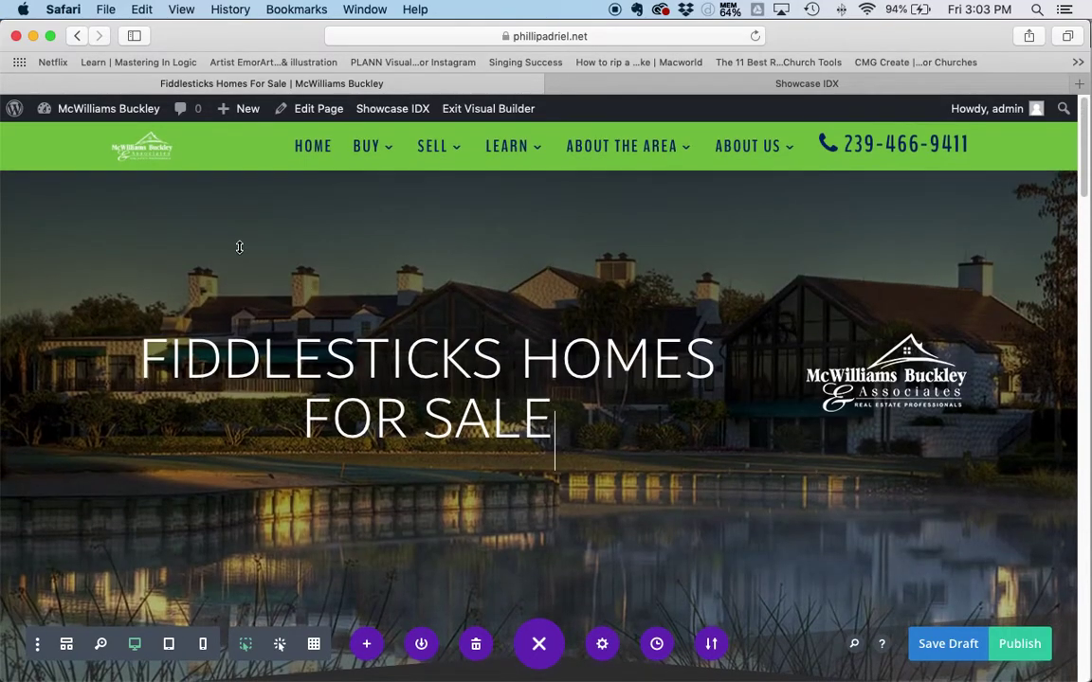
# Try to open the header section's settings in desktop view.
pyautogui.click(239, 247)
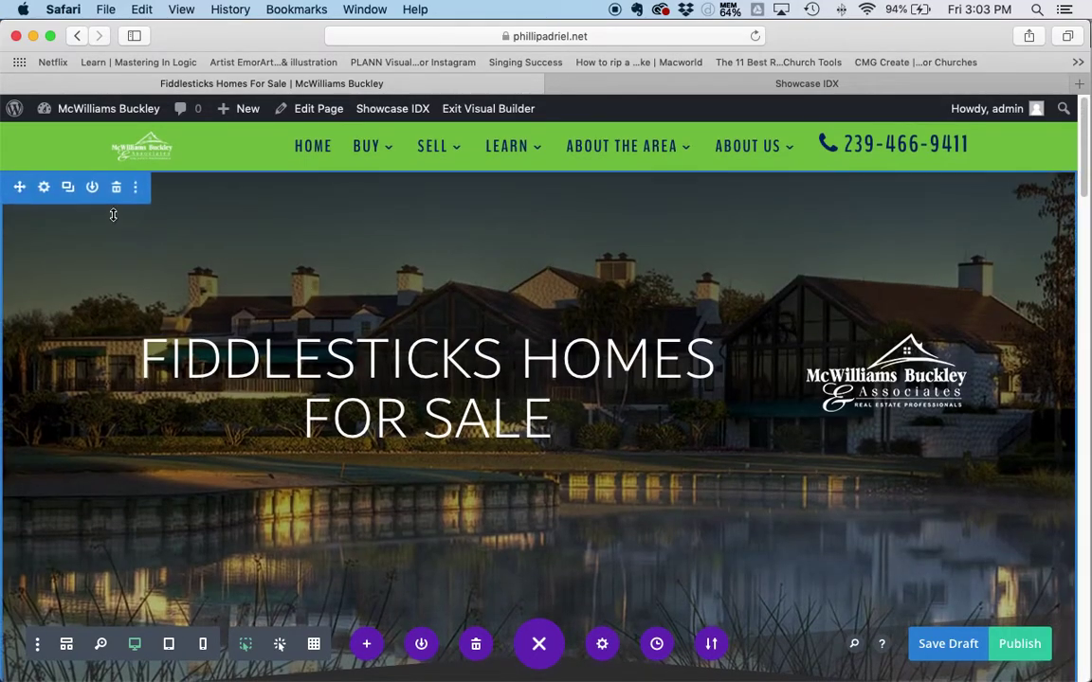
pyautogui.click(44, 187)
pyautogui.scroll(-7, 42, 286)
pyautogui.scroll(7, 25, 493)
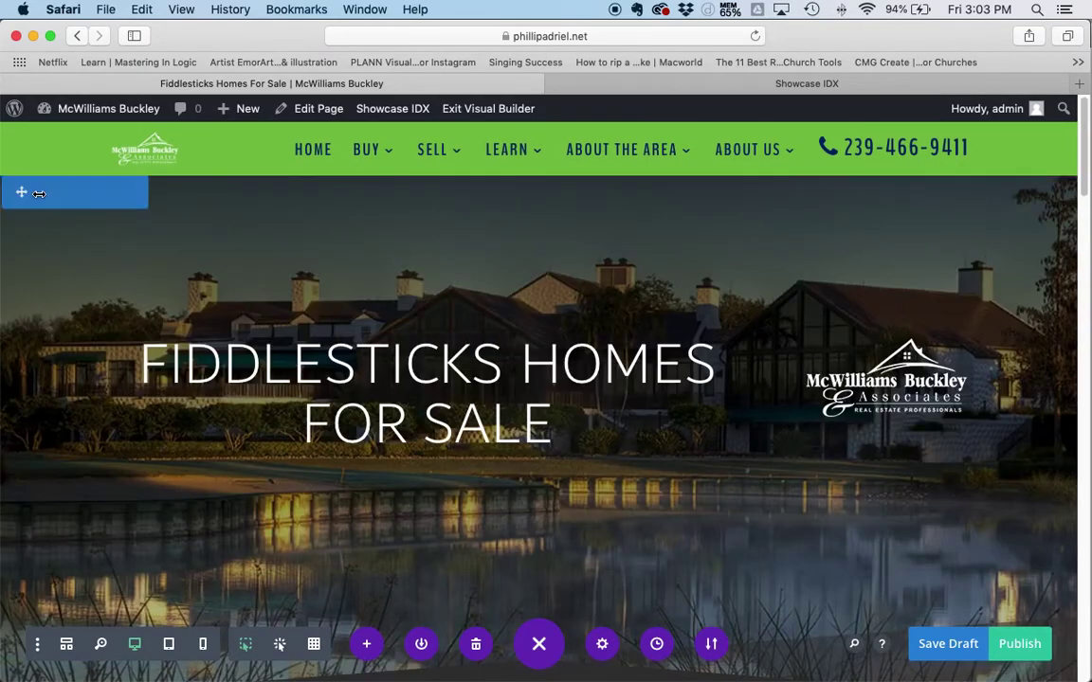
pyautogui.click(43, 187)
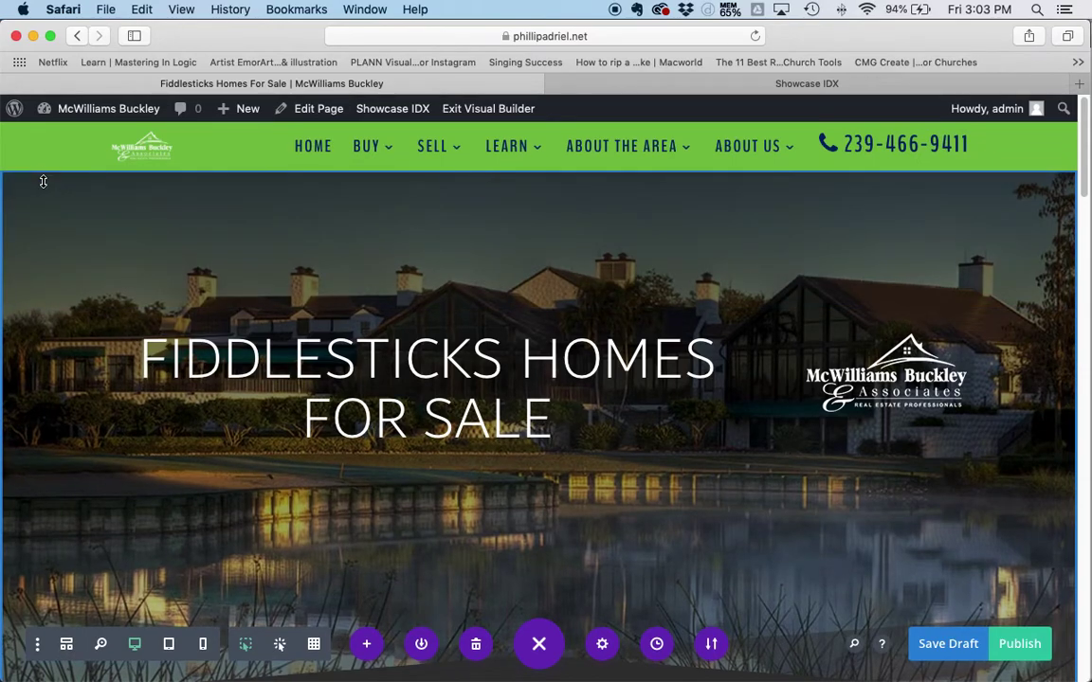
pyautogui.click(43, 187)
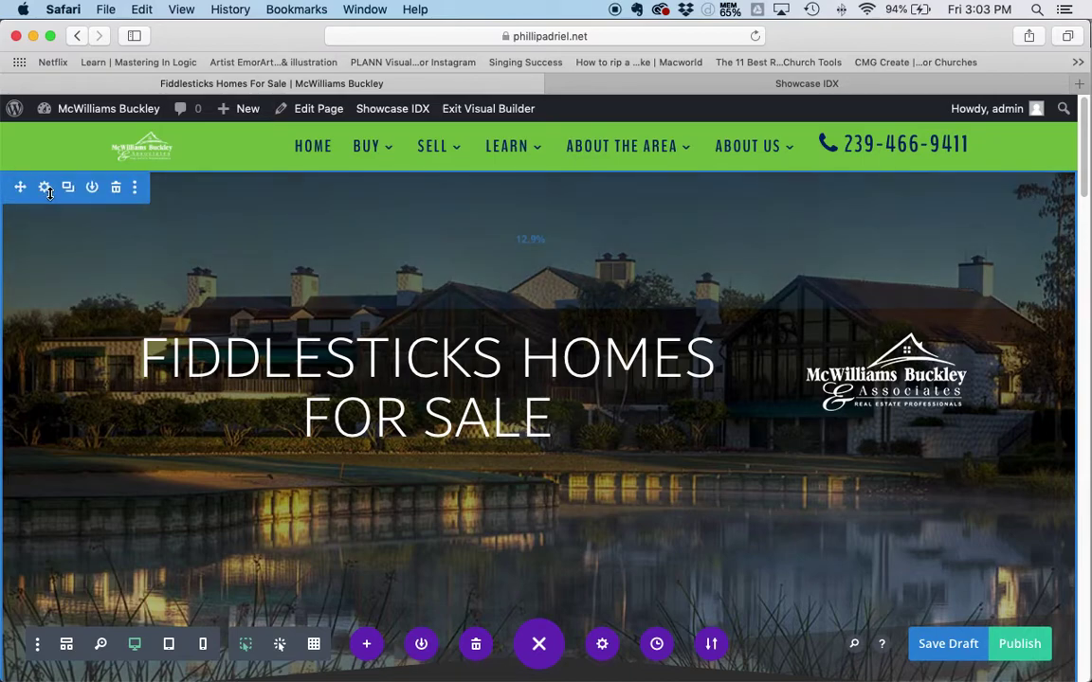
# Switch to wireframe view and open the background image options of the HEADER / LINKS section.
pyautogui.click(67, 644)
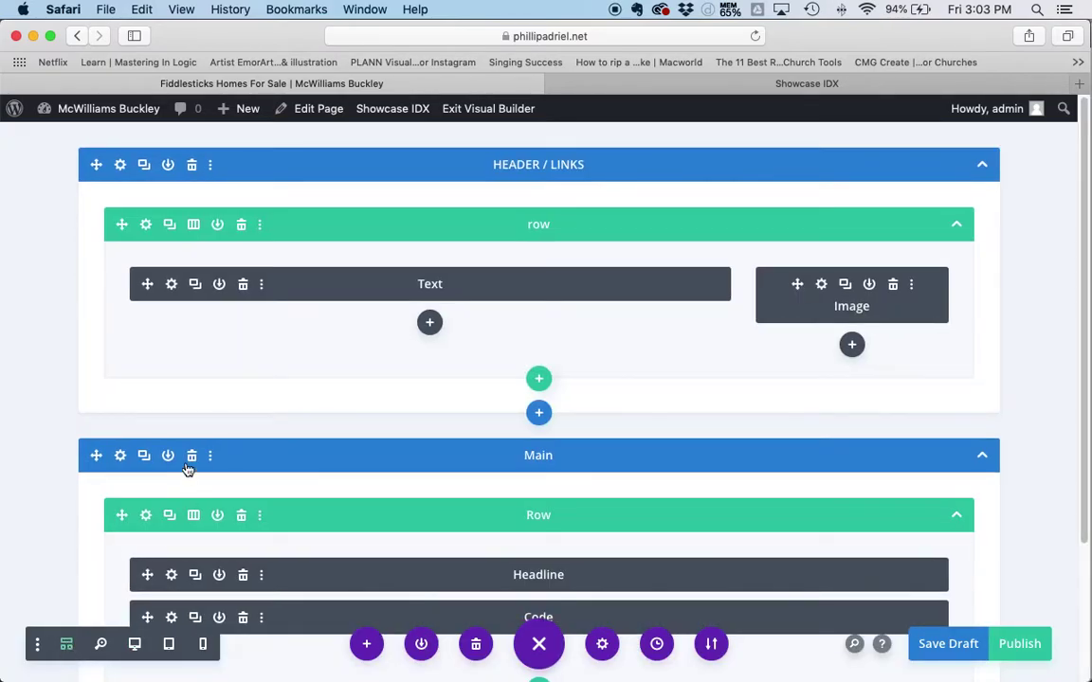
pyautogui.click(120, 166)
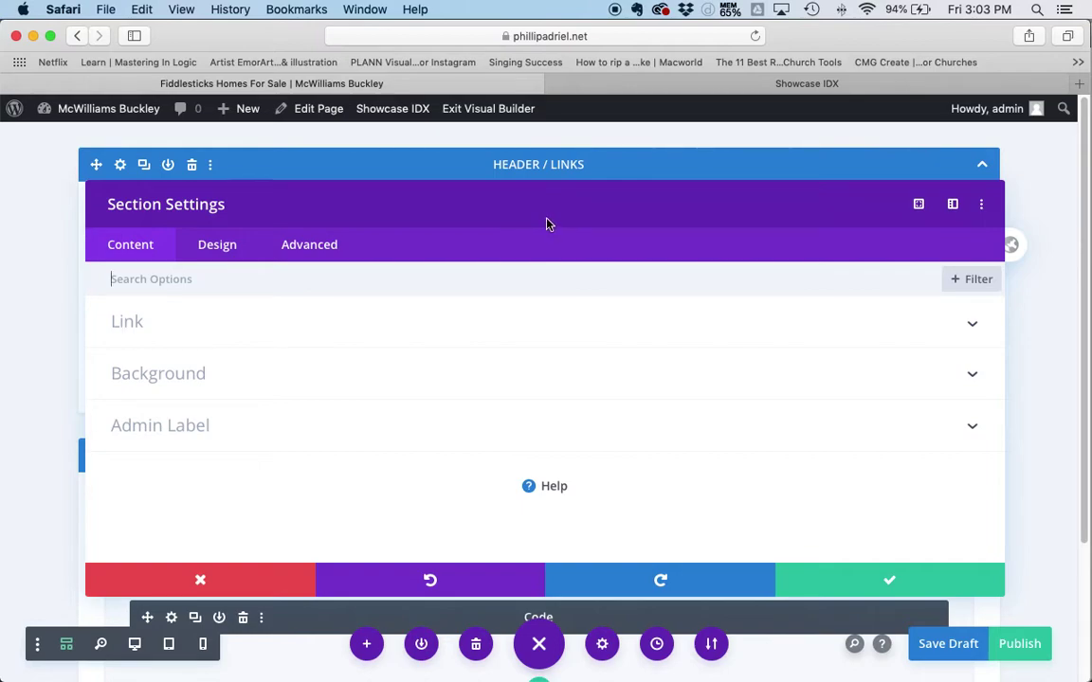
pyautogui.click(287, 378)
pyautogui.scroll(-1, 758, 398)
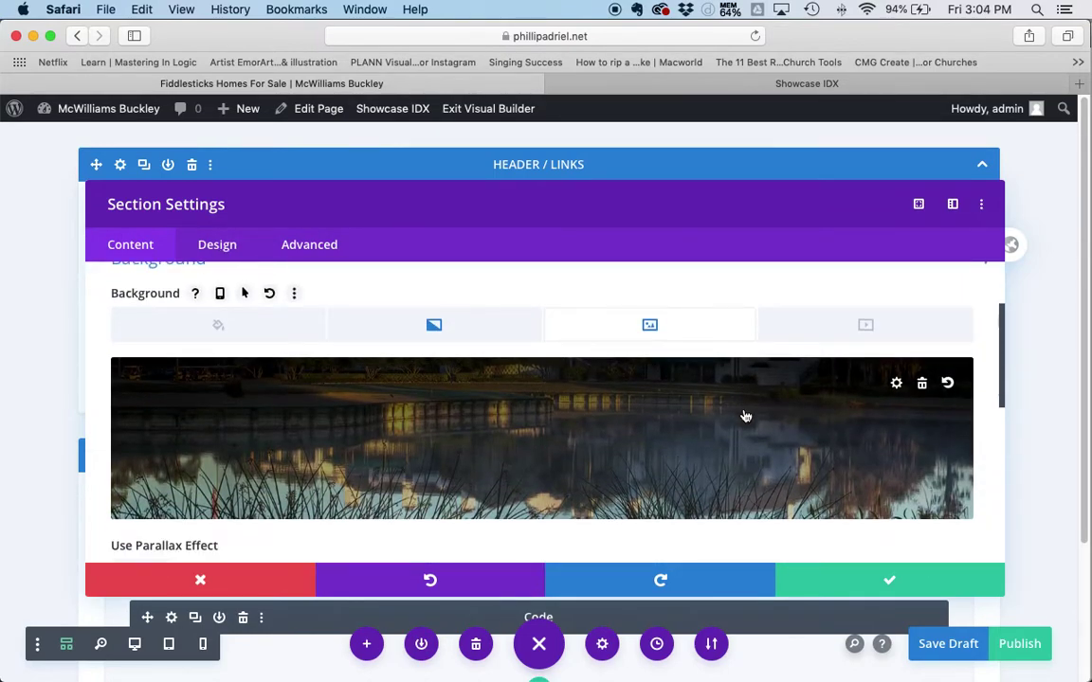
# Replace the HEADER / LINKS section's background with the golf course image picture-3.jpg from the media library and save the section settings.
pyautogui.click(541, 448)
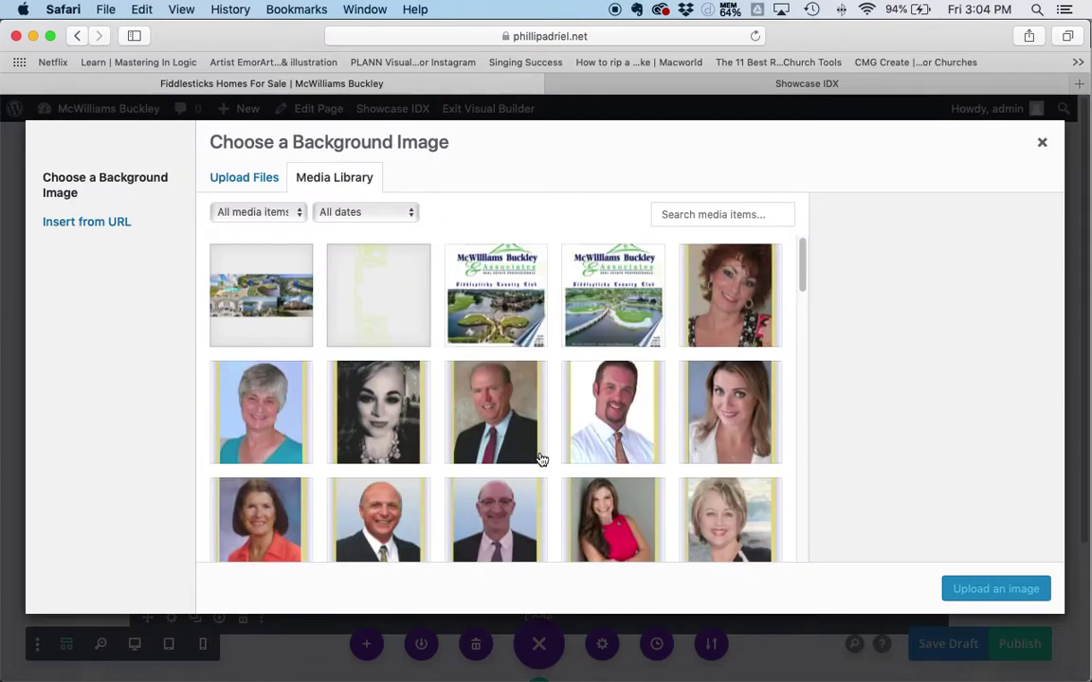
pyautogui.press('Escape')
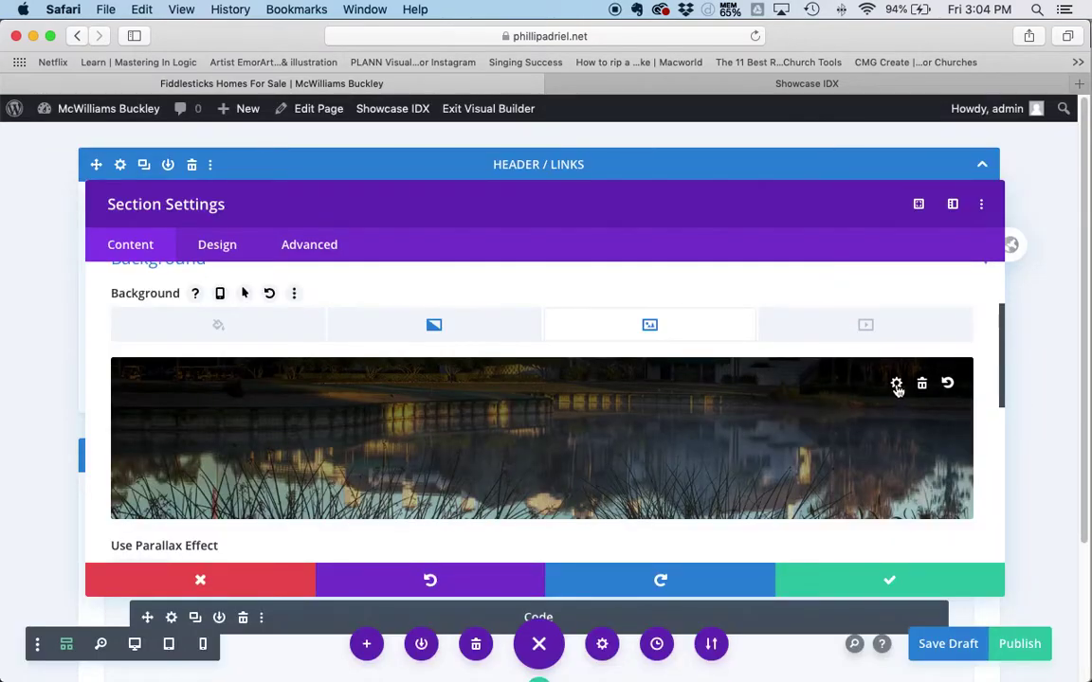
pyautogui.click(896, 387)
pyautogui.scroll(-10, 452, 331)
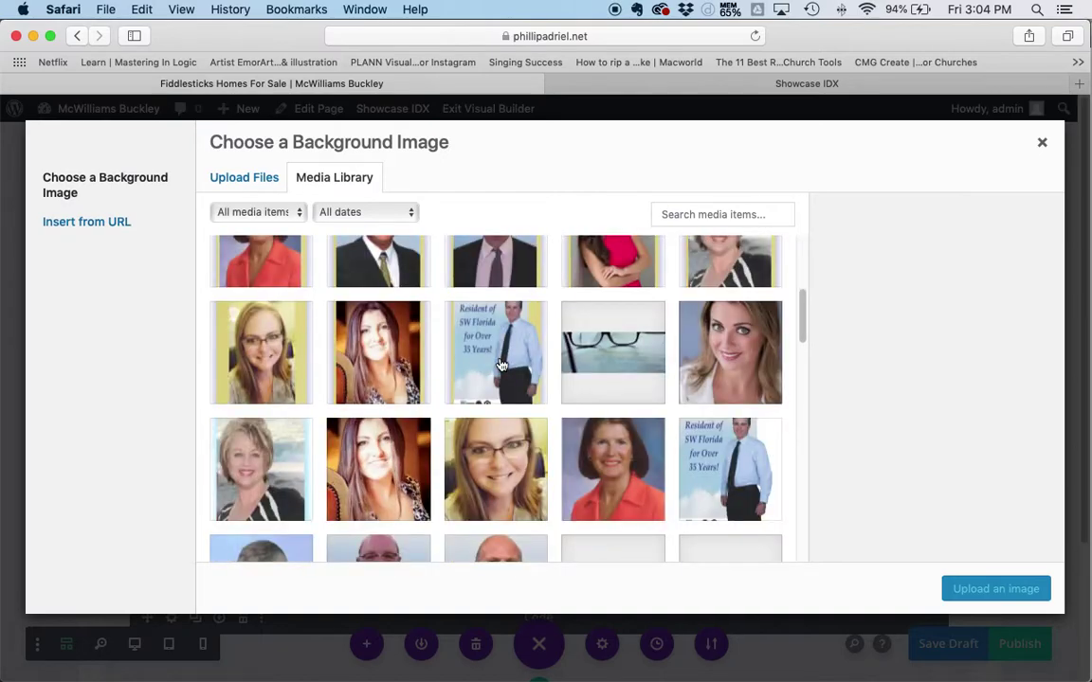
pyautogui.scroll(-5, 531, 360)
pyautogui.scroll(3, 654, 365)
pyautogui.scroll(5, 649, 365)
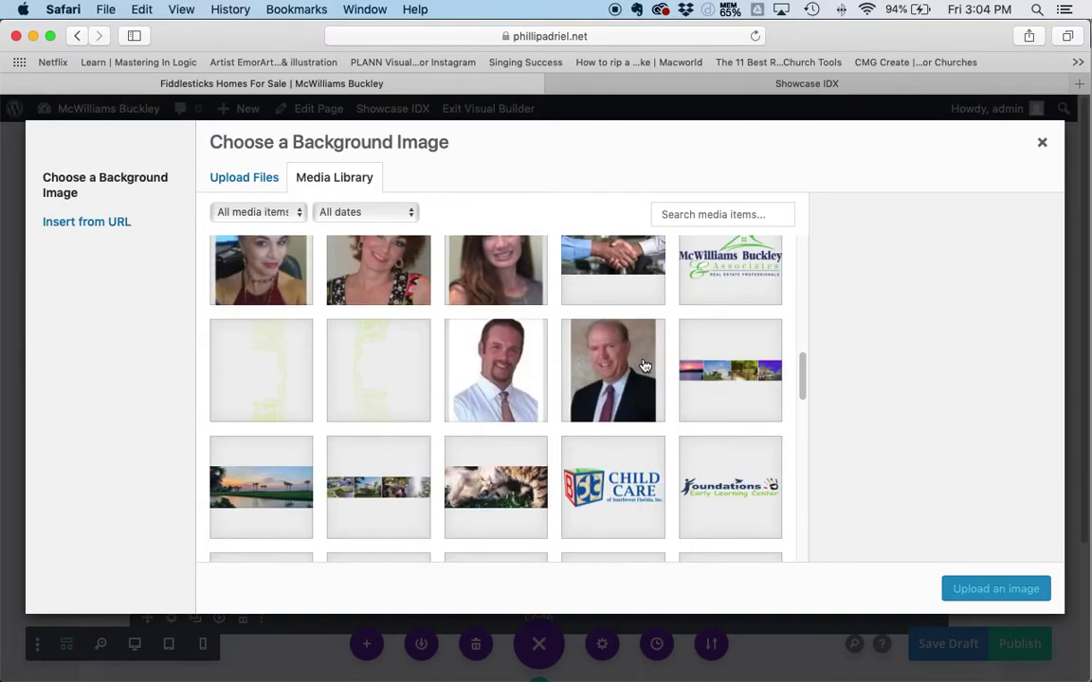
pyautogui.scroll(-12, 644, 366)
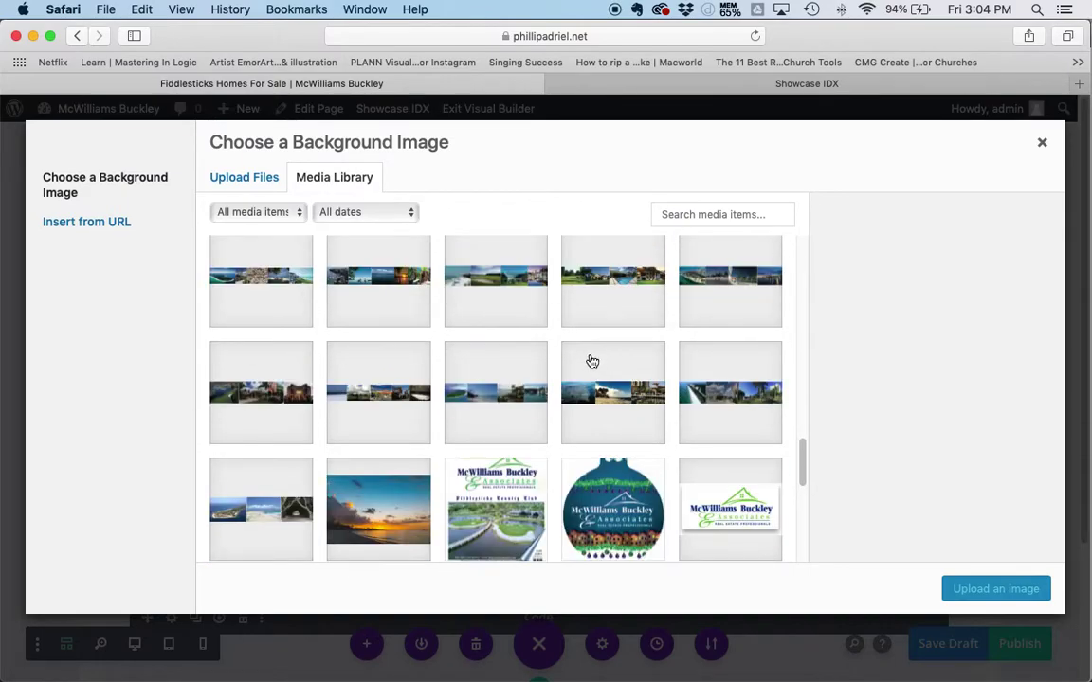
pyautogui.scroll(-10, 595, 361)
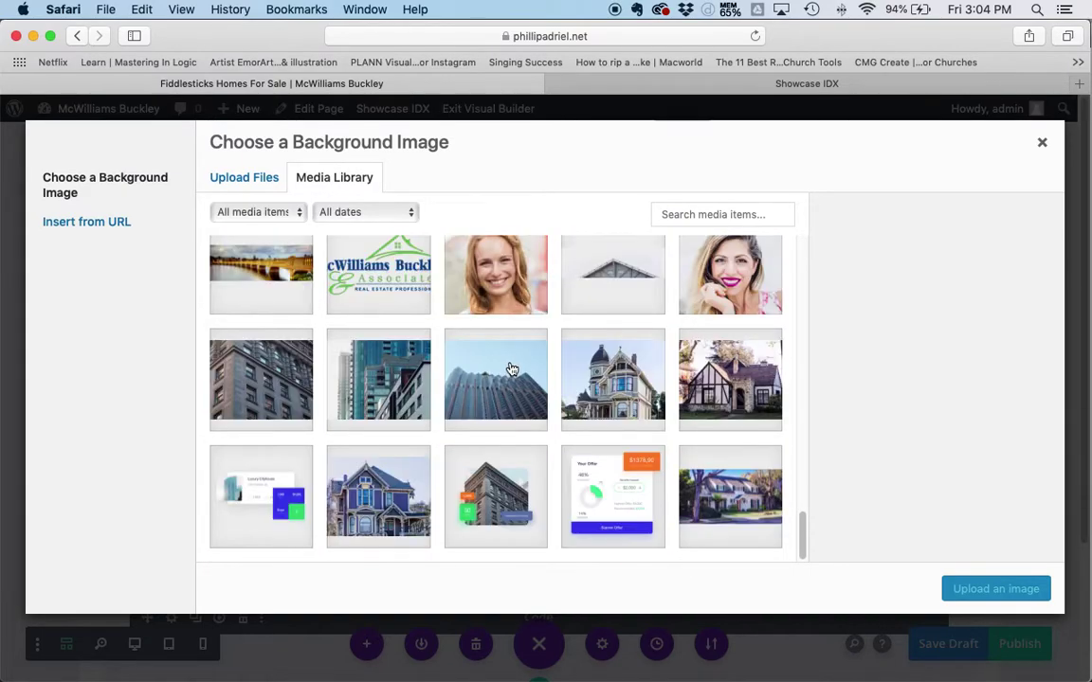
pyautogui.scroll(2, 511, 367)
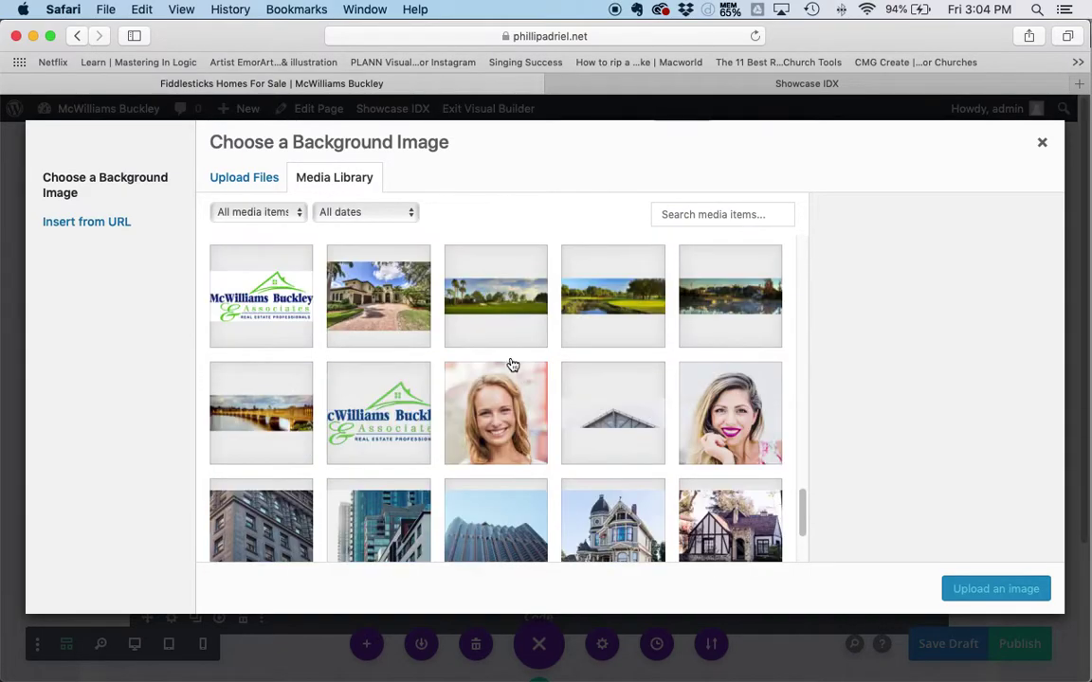
pyautogui.click(621, 298)
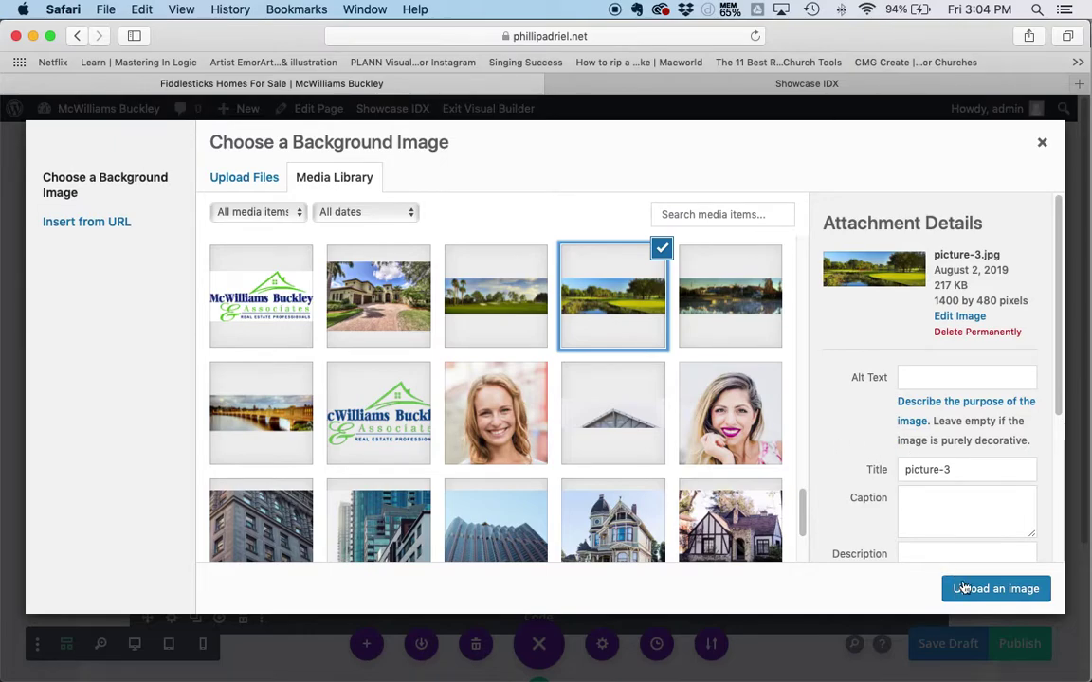
pyautogui.click(995, 589)
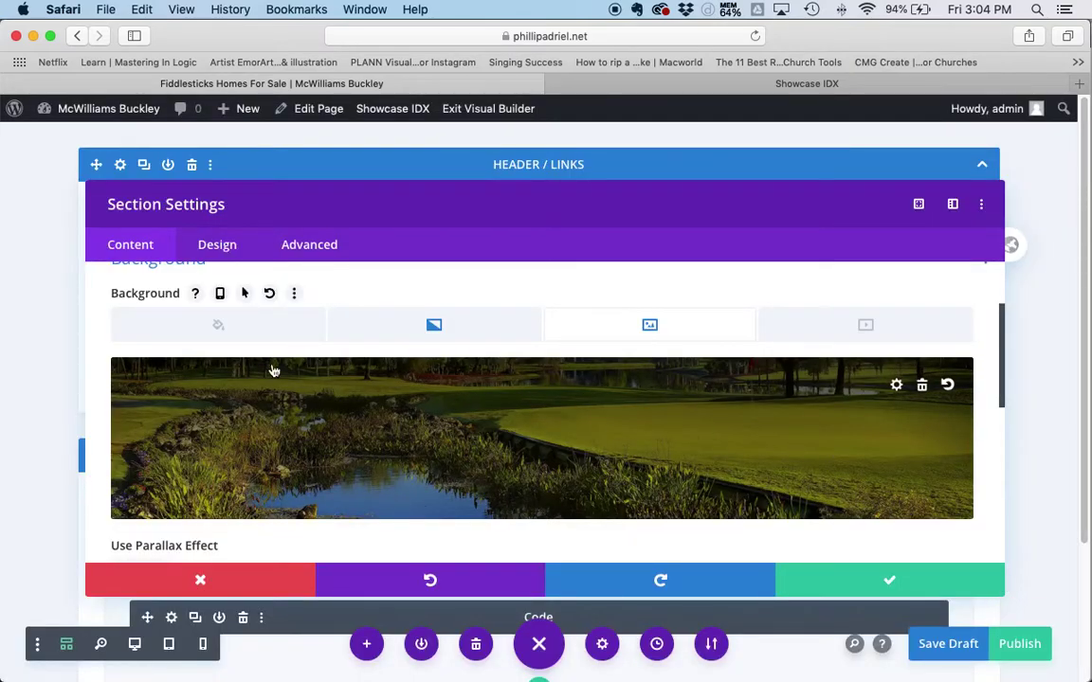
pyautogui.click(900, 571)
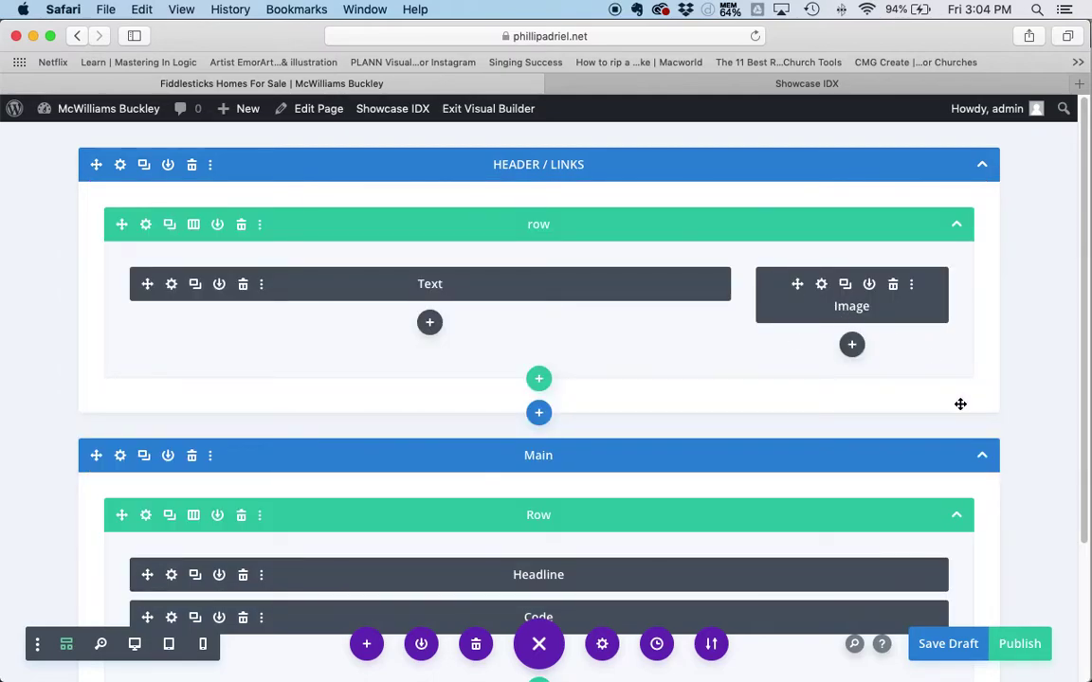
# Save the page as a draft and review it in desktop view from the header down to the map and listings.
pyautogui.click(947, 643)
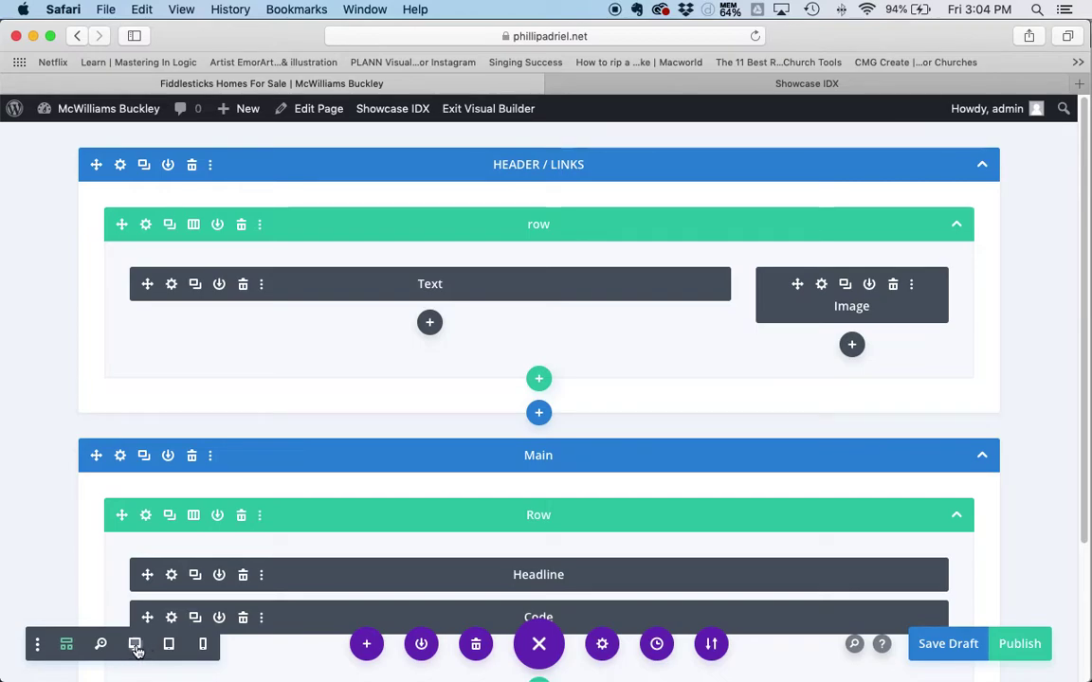
pyautogui.click(135, 645)
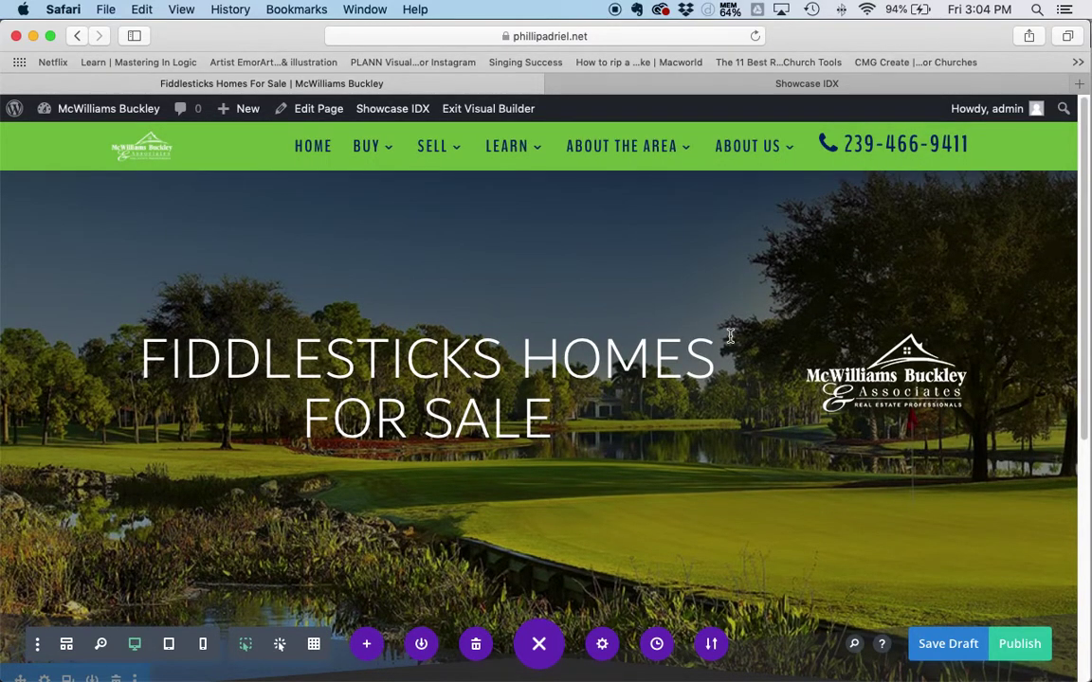
pyautogui.scroll(-10, 706, 327)
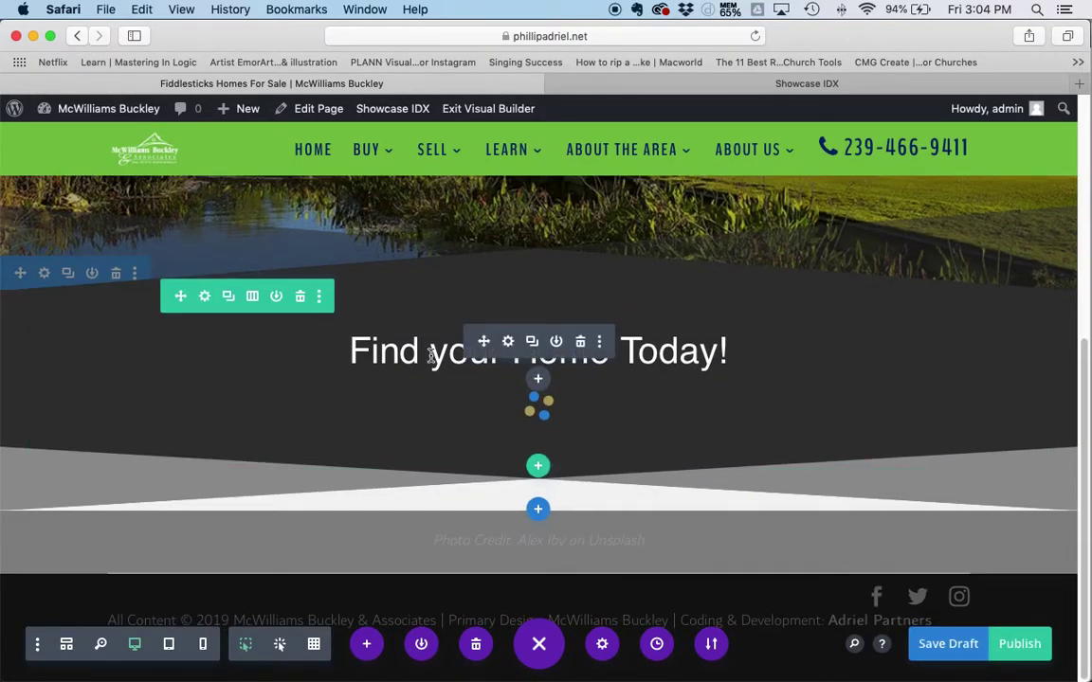
pyautogui.scroll(-4, 438, 353)
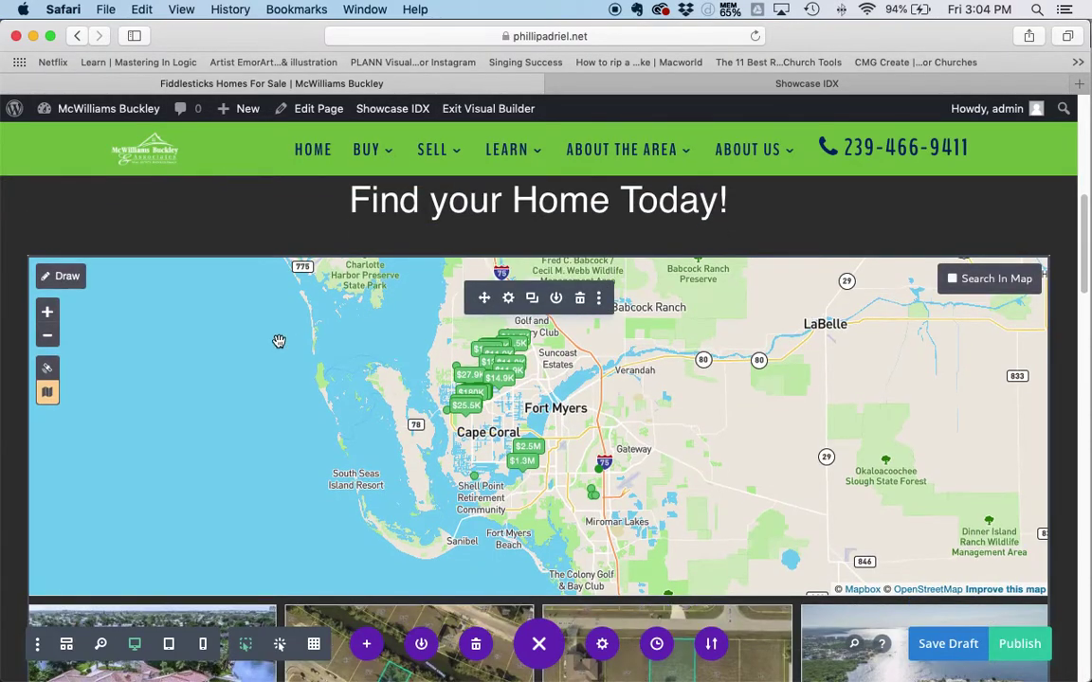
pyautogui.scroll(-10, 578, 400)
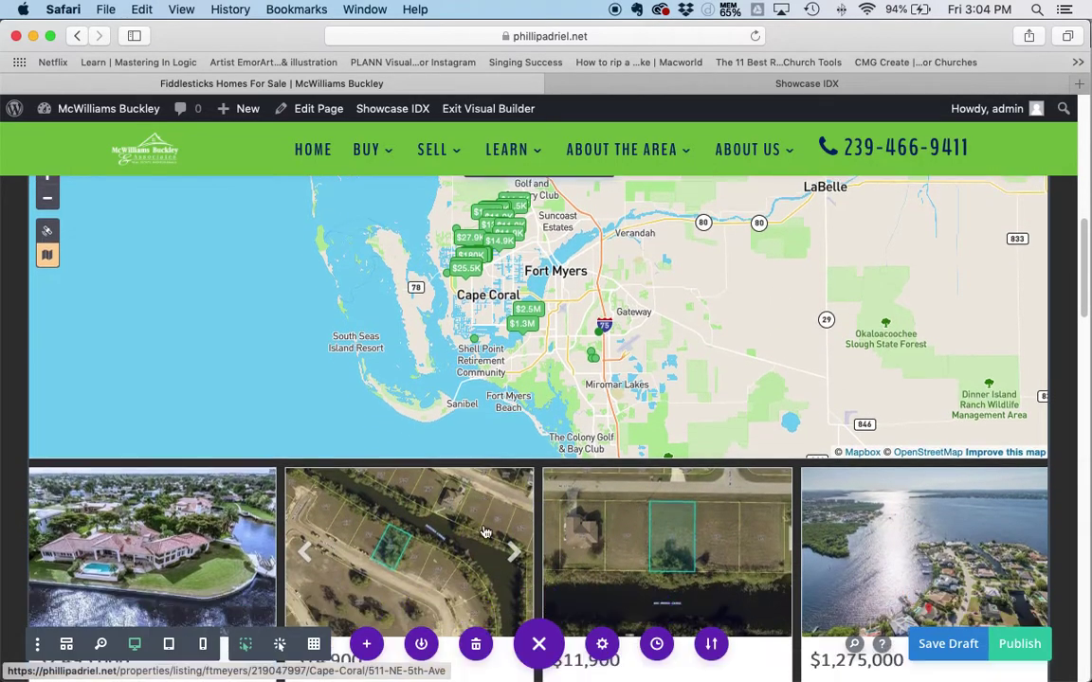
pyautogui.scroll(8, 606, 478)
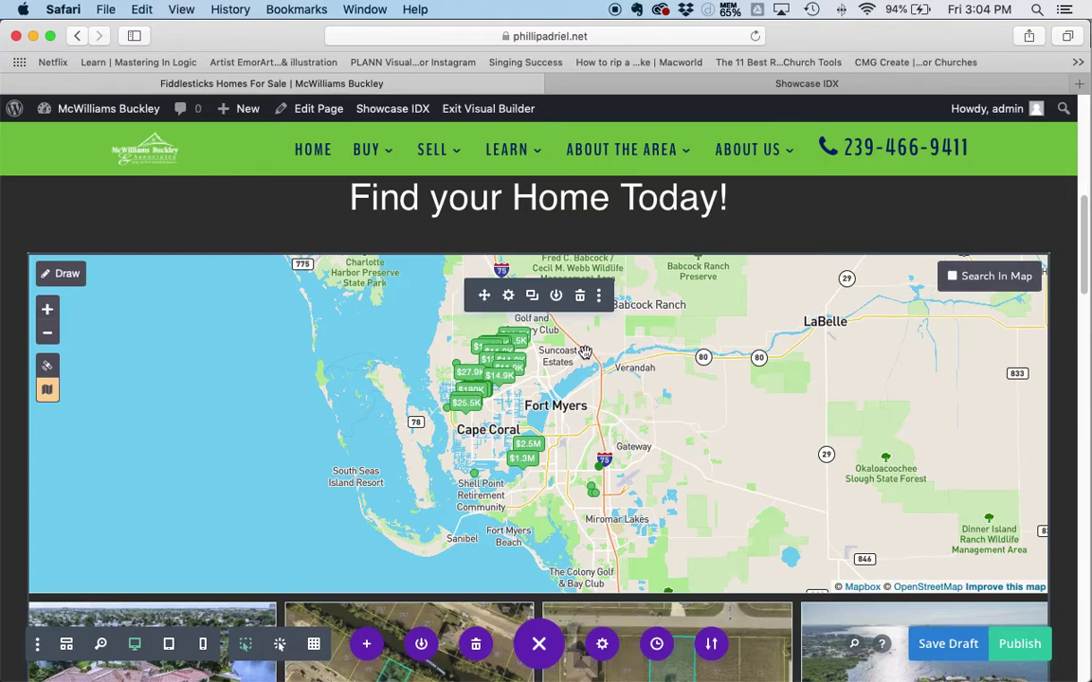
# Replace the map's Code module shortcode with [showcaseidx_hotsheet name="Fiddlesticks Country Club Grid Hotsheet"] and save the module.
pyautogui.click(508, 298)
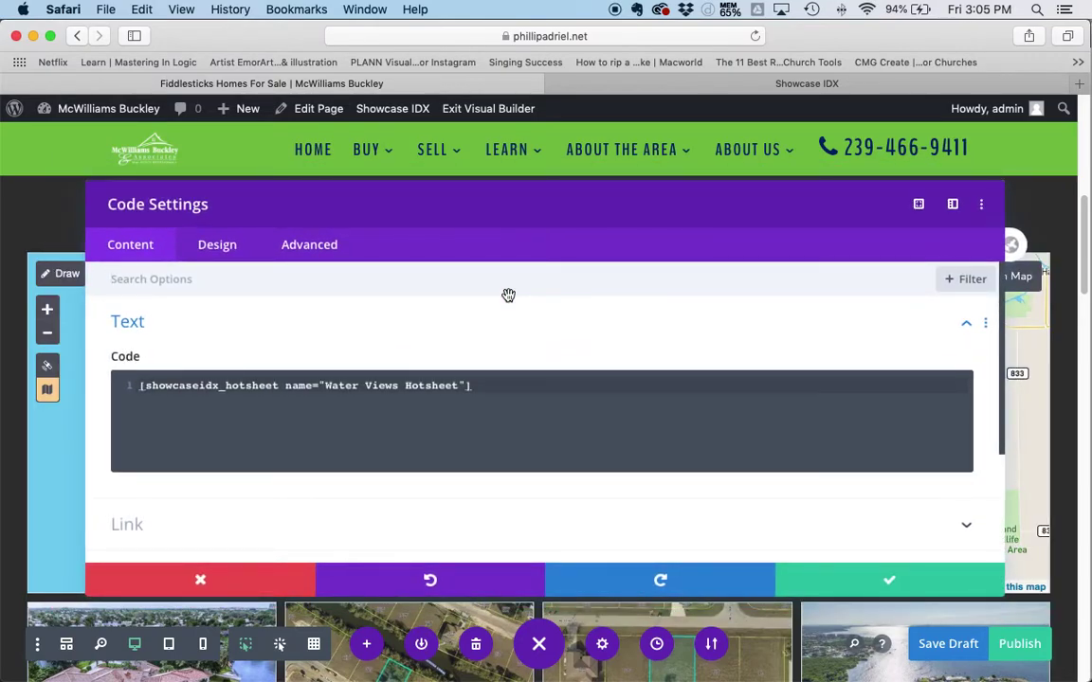
pyautogui.moveTo(471, 385); pyautogui.dragTo(136, 385)
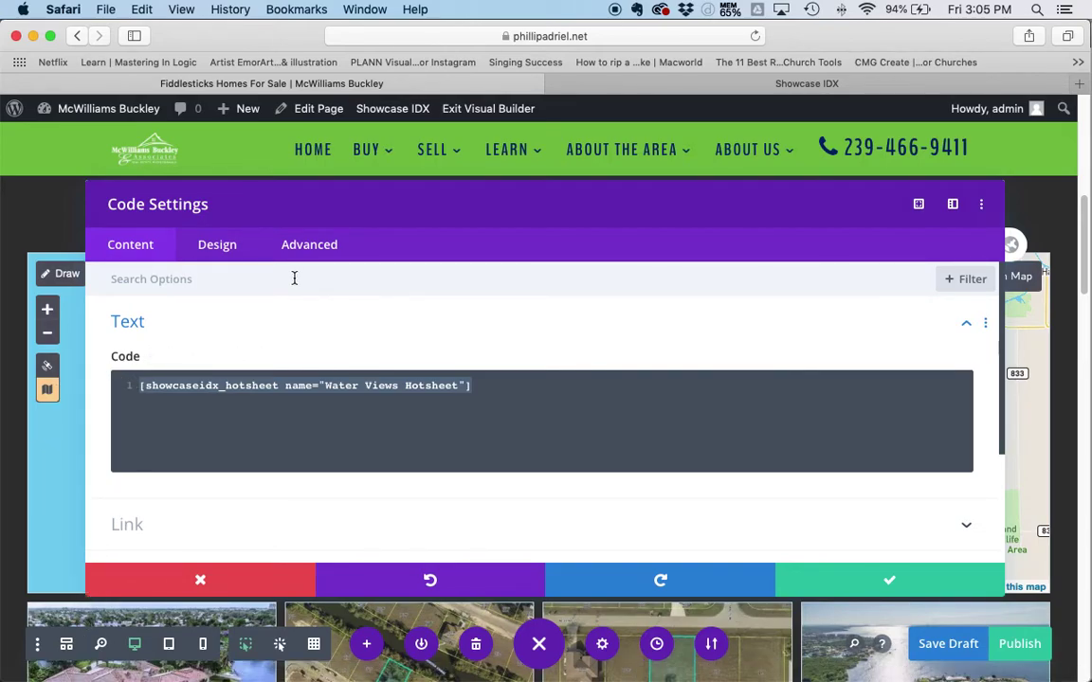
pyautogui.click(599, 89)
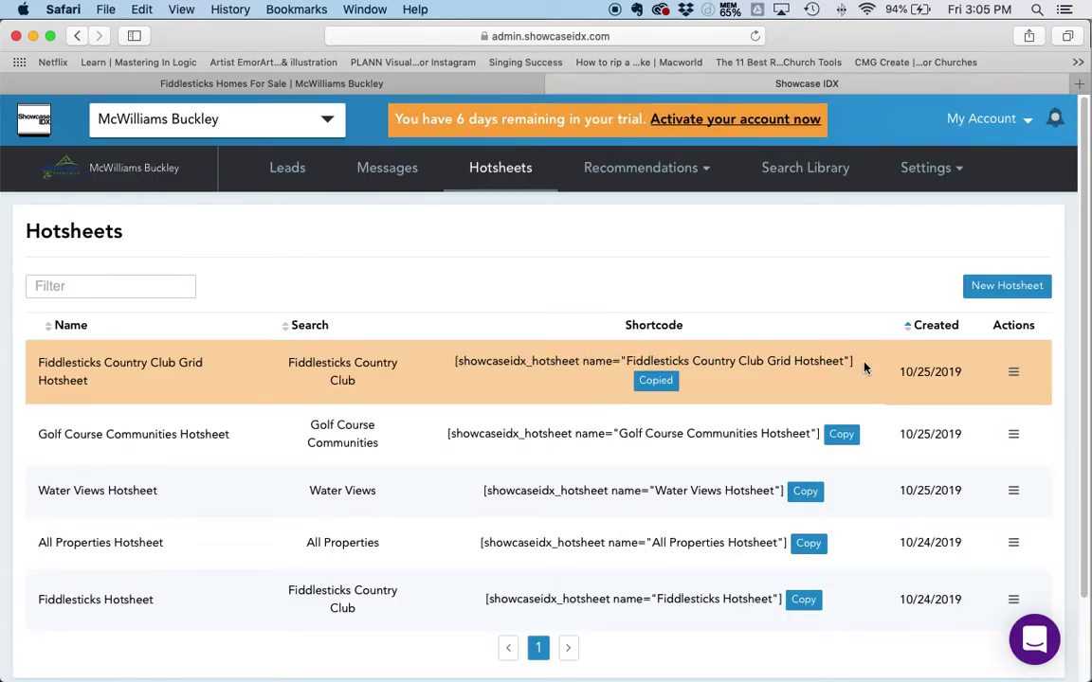
pyautogui.click(336, 85)
pyautogui.click(427, 385)
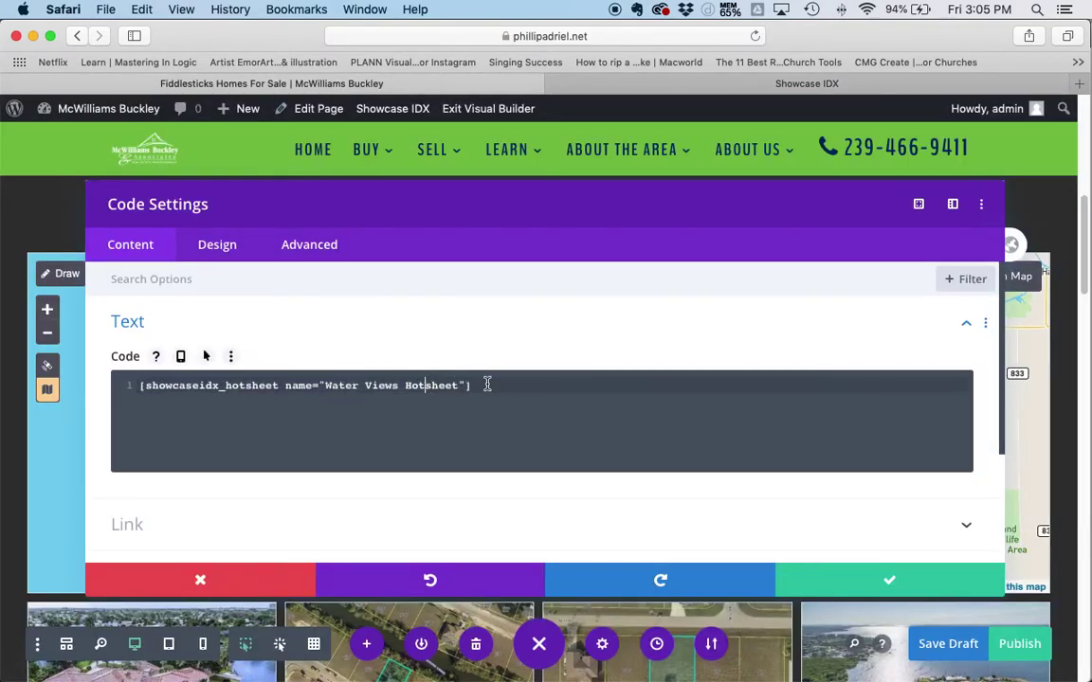
pyautogui.moveTo(464, 384); pyautogui.dragTo(136, 360)
pyautogui.press('BackSpace')
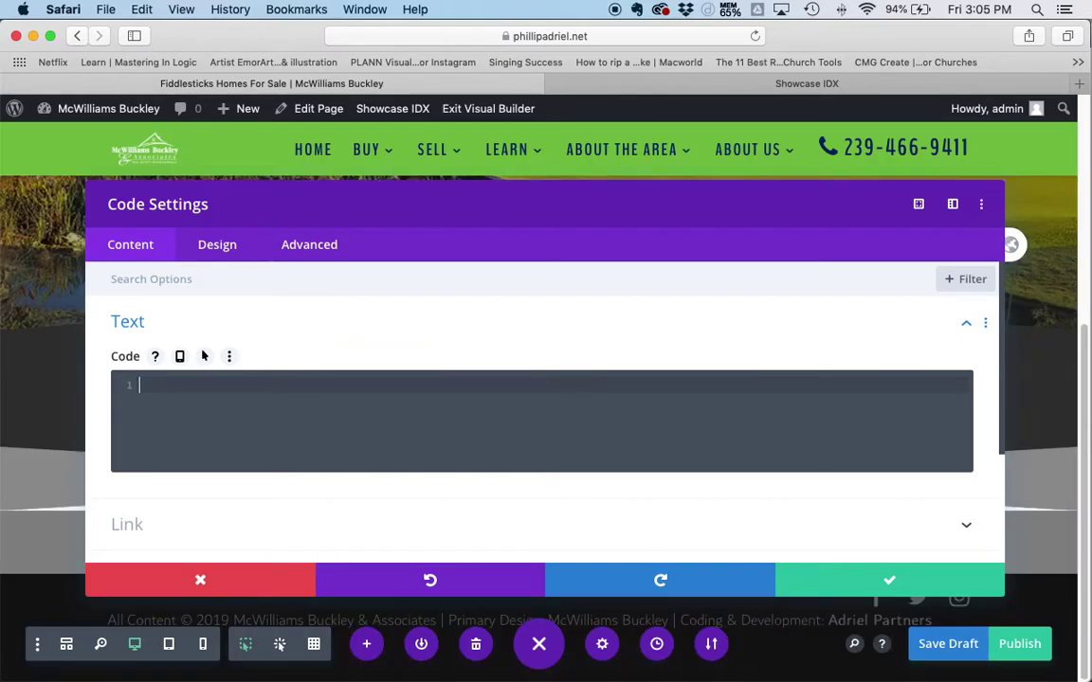
pyautogui.write('[showcaseidx_hotsheet name="Fiddlesticks Country Club Grid Hotsheet"]')
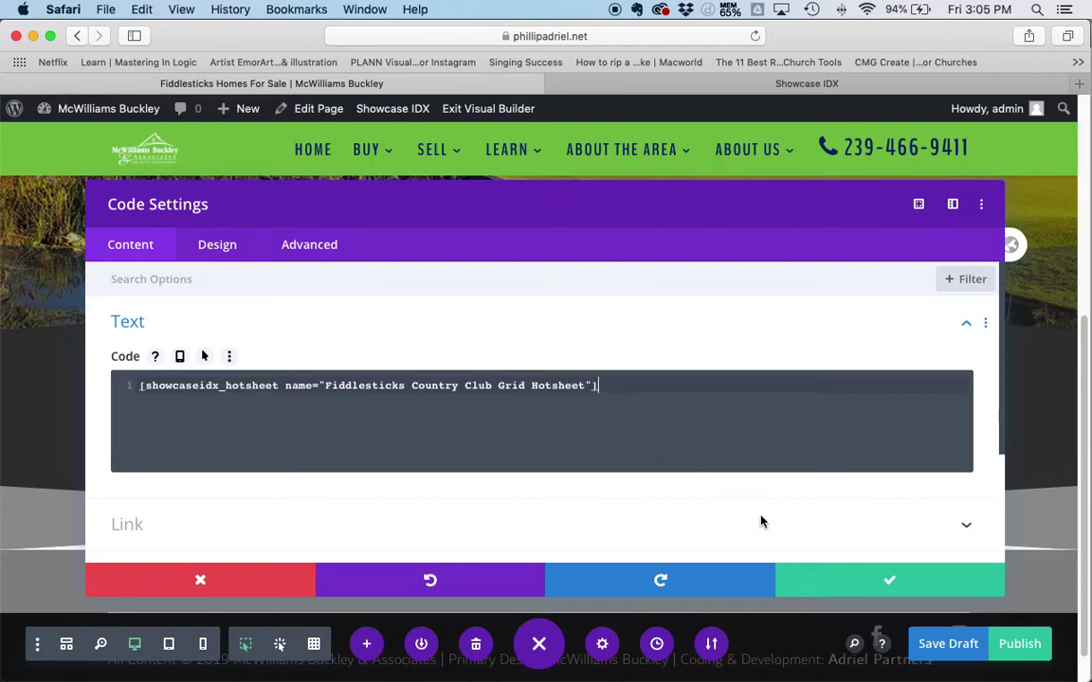
pyautogui.click(889, 580)
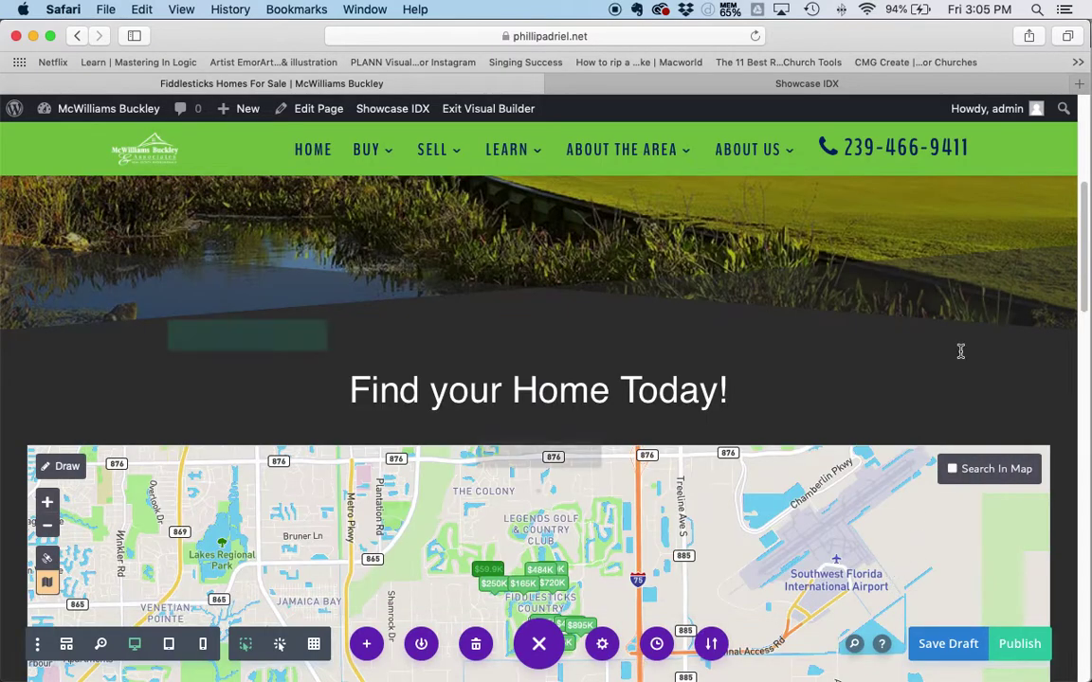
# Examine the embedded Fiddlesticks hotsheet's map and its grid of property listings down to the end of the results.
pyautogui.scroll(-3, 1023, 313)
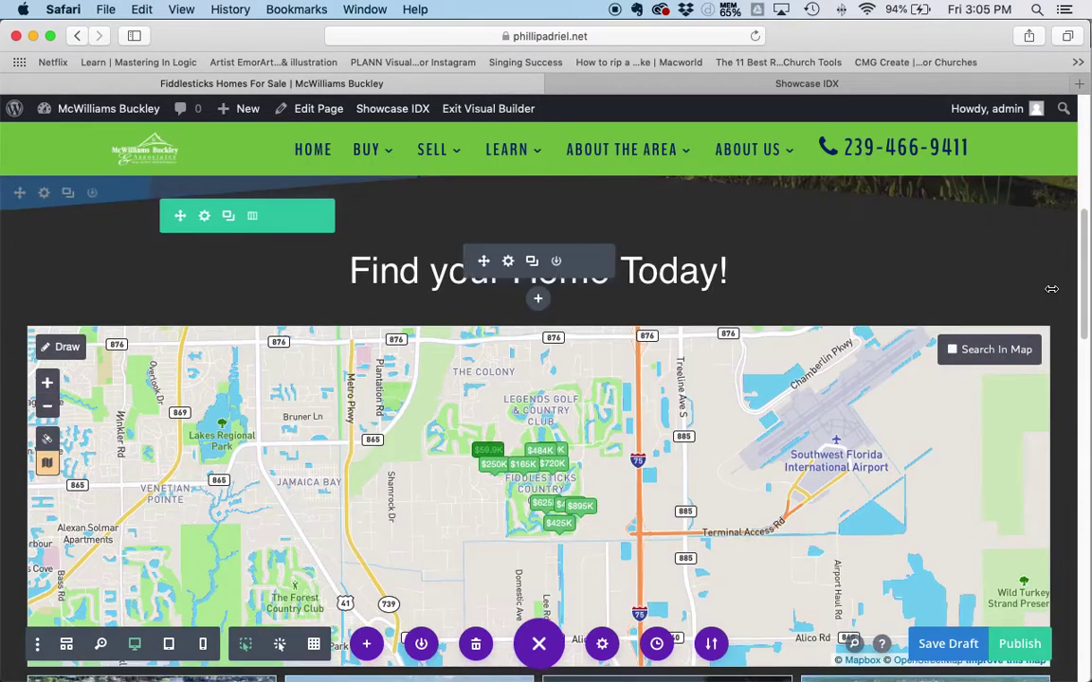
pyautogui.scroll(-2, 1052, 288)
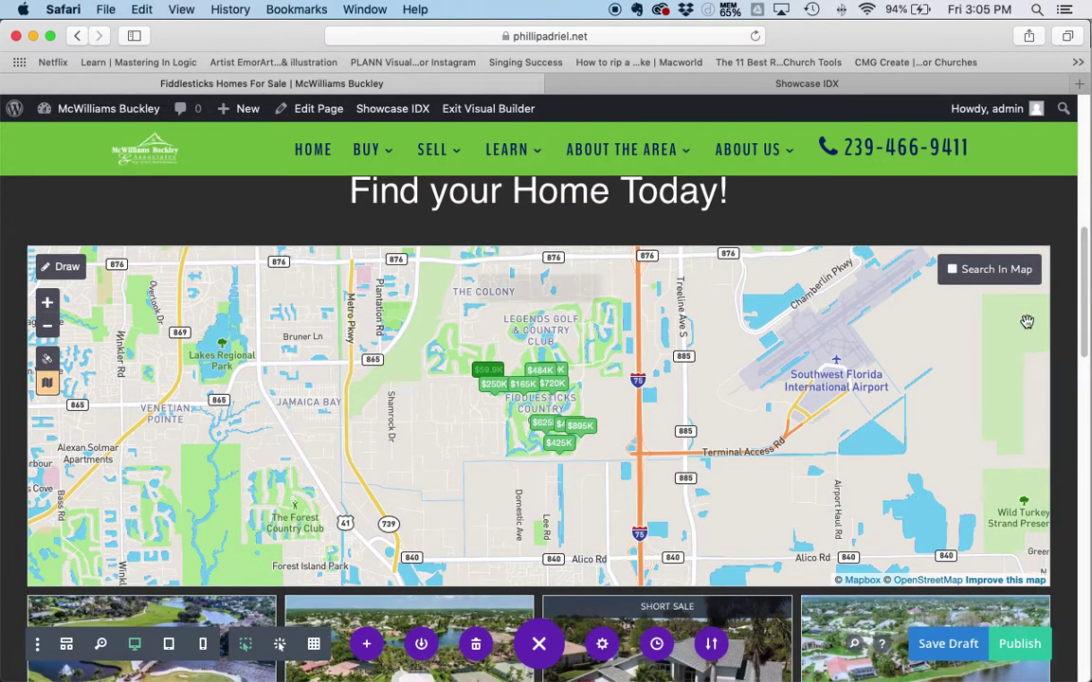
pyautogui.scroll(-1, 1028, 317)
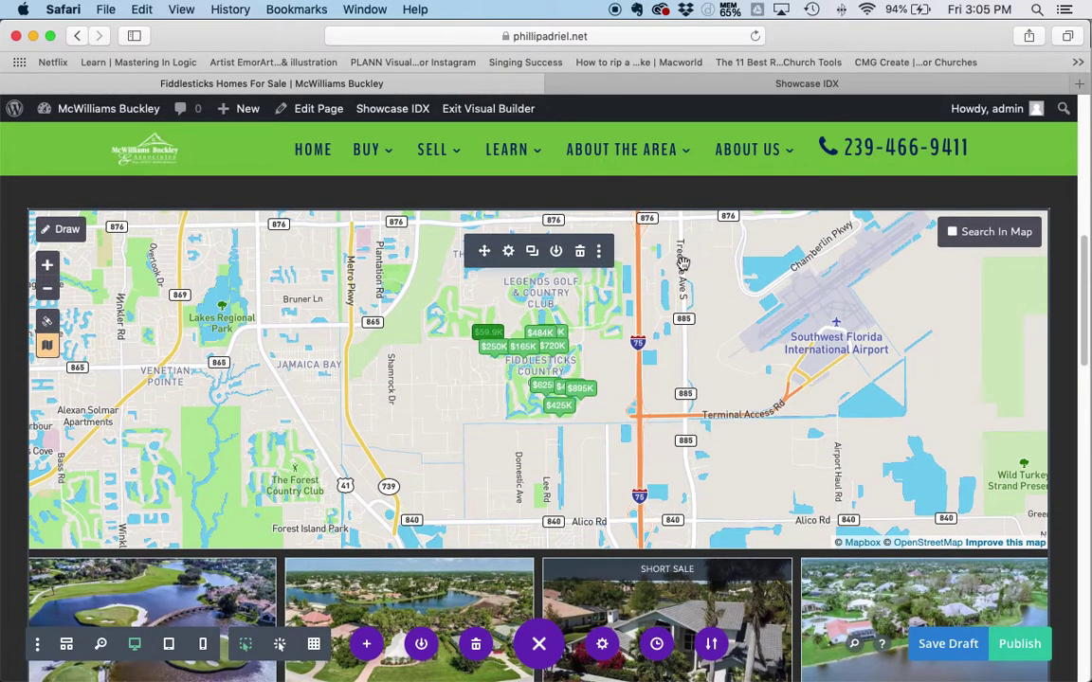
pyautogui.scroll(-1, 547, 381)
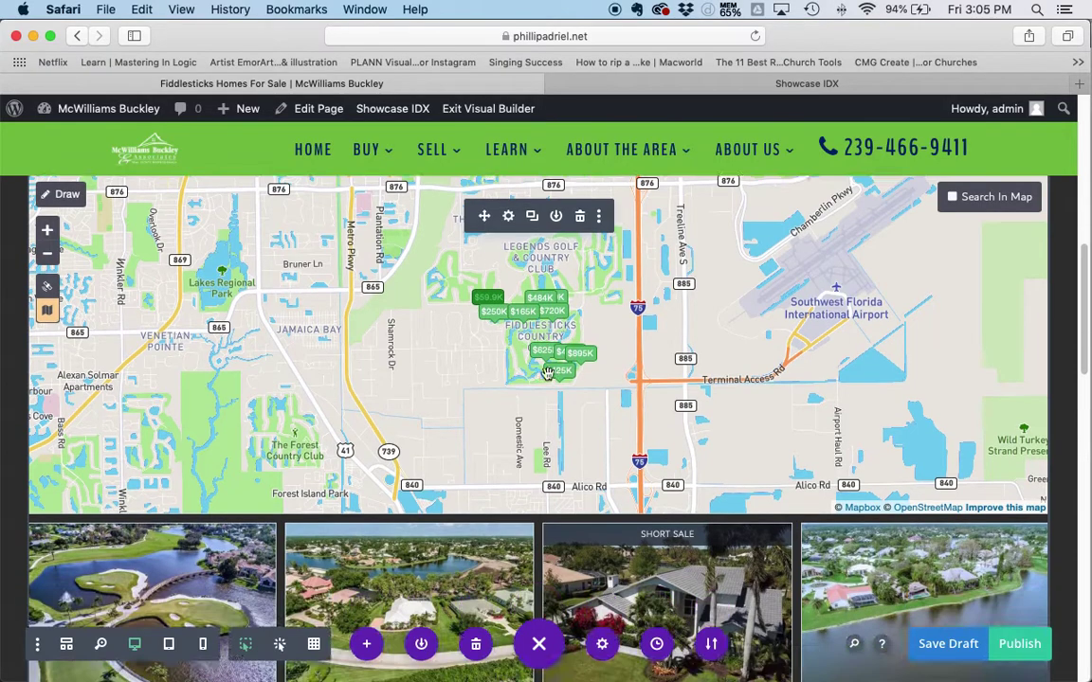
pyautogui.scroll(-6, 546, 381)
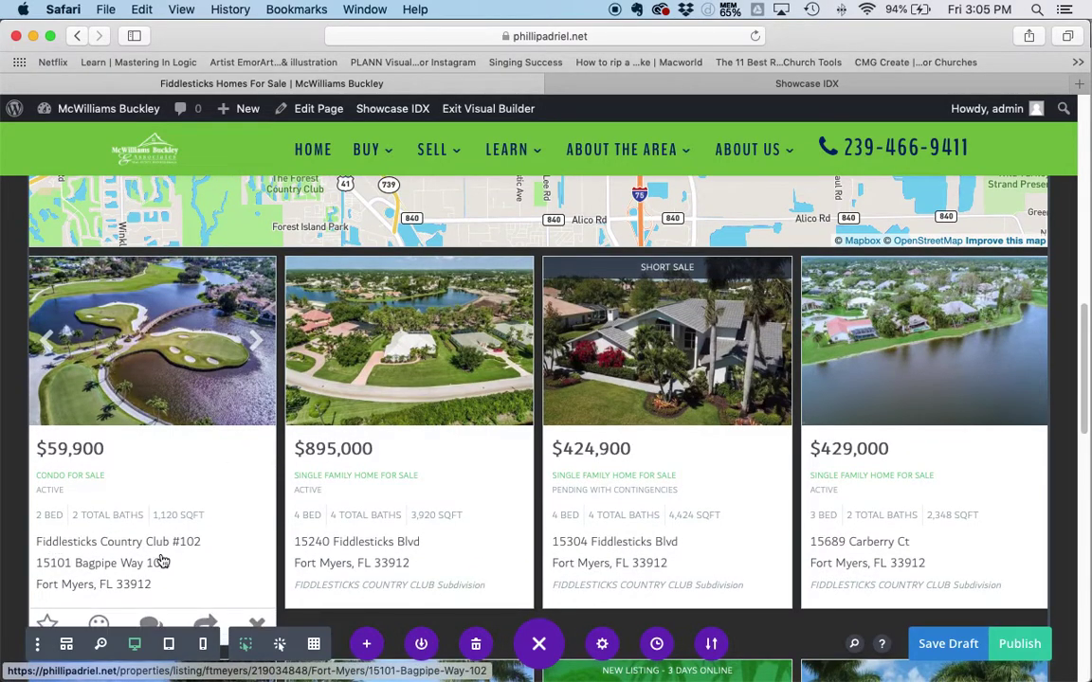
pyautogui.scroll(-6, 785, 538)
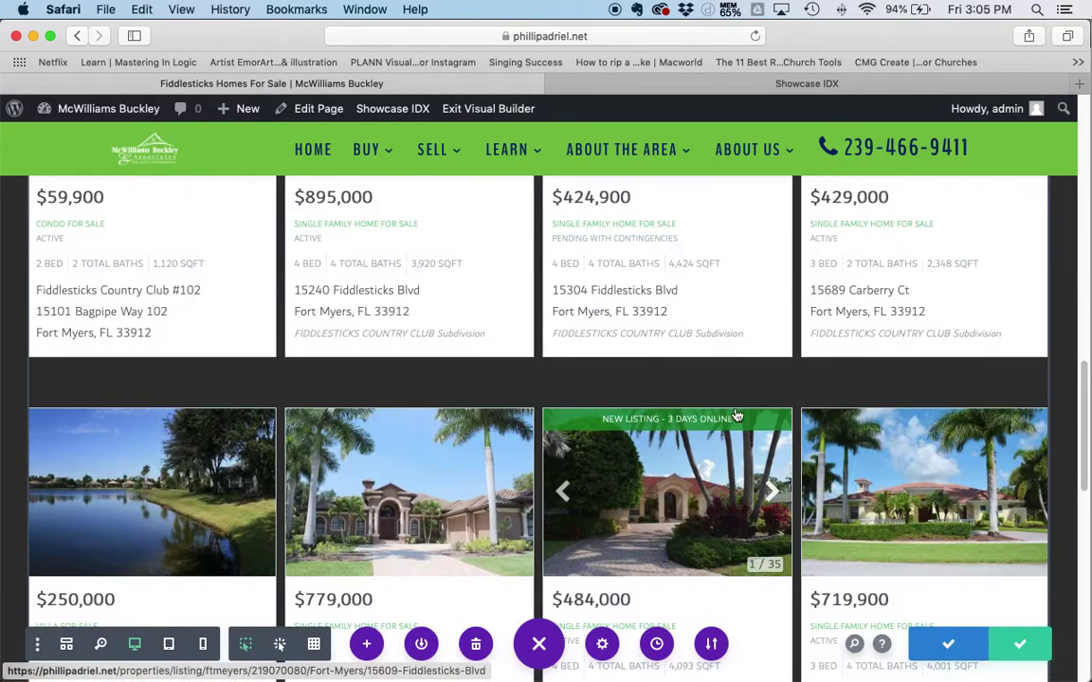
pyautogui.scroll(-11, 734, 408)
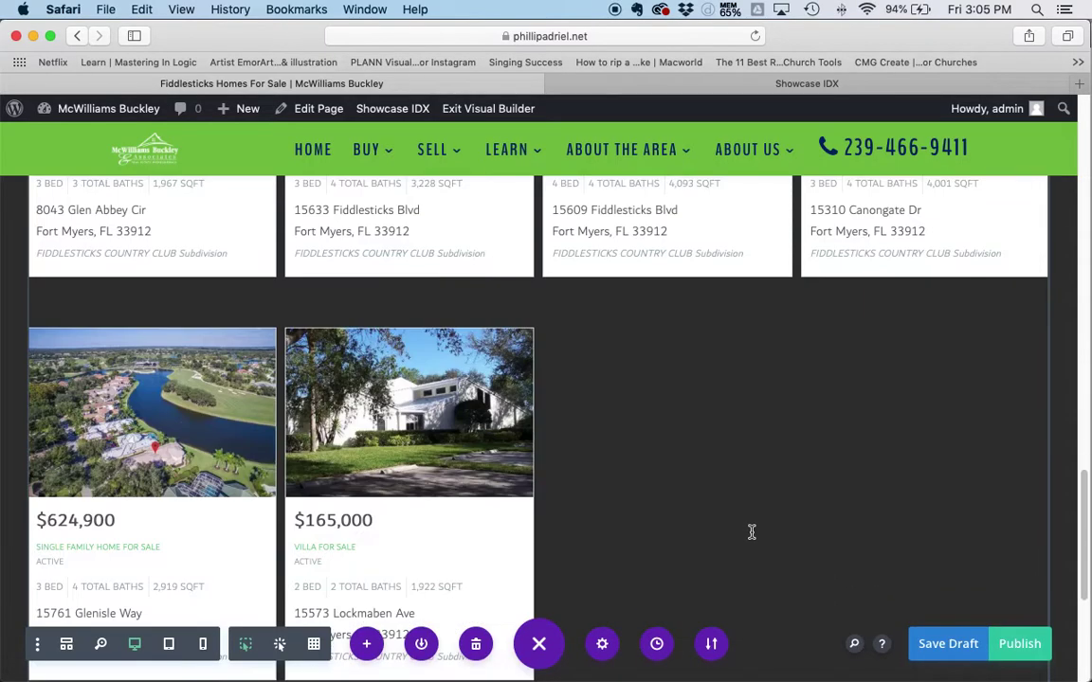
pyautogui.scroll(-4, 751, 532)
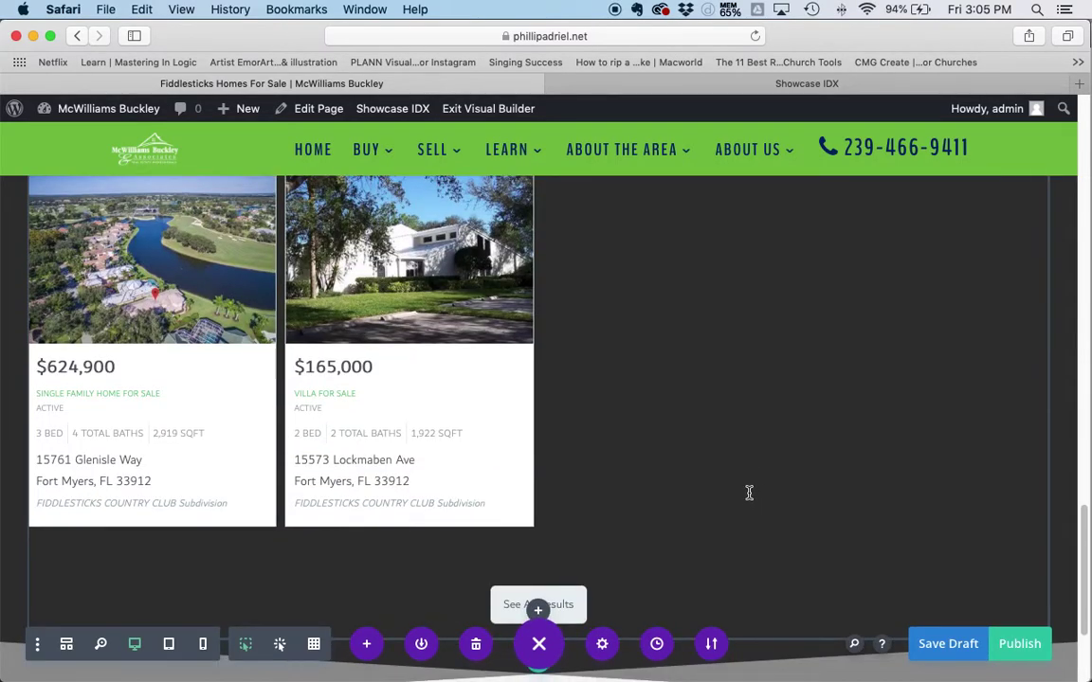
pyautogui.scroll(20, 748, 493)
pyautogui.scroll(-15, 926, 514)
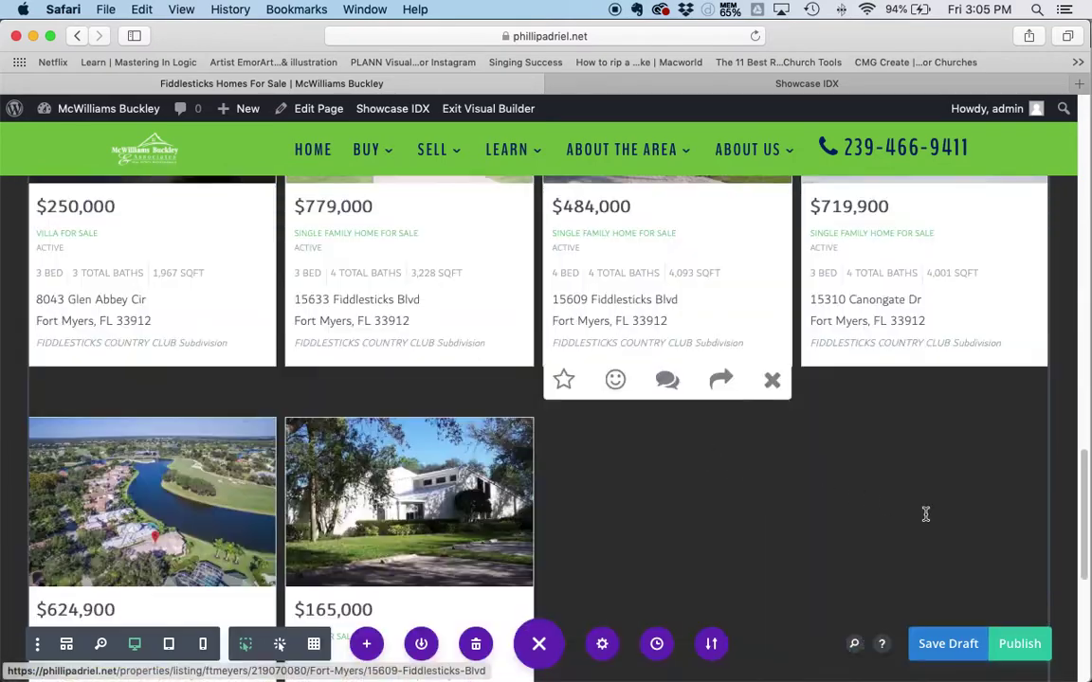
# Publish the Fiddlesticks Homes For Sale page and exit the Visual Builder.
pyautogui.click(1022, 644)
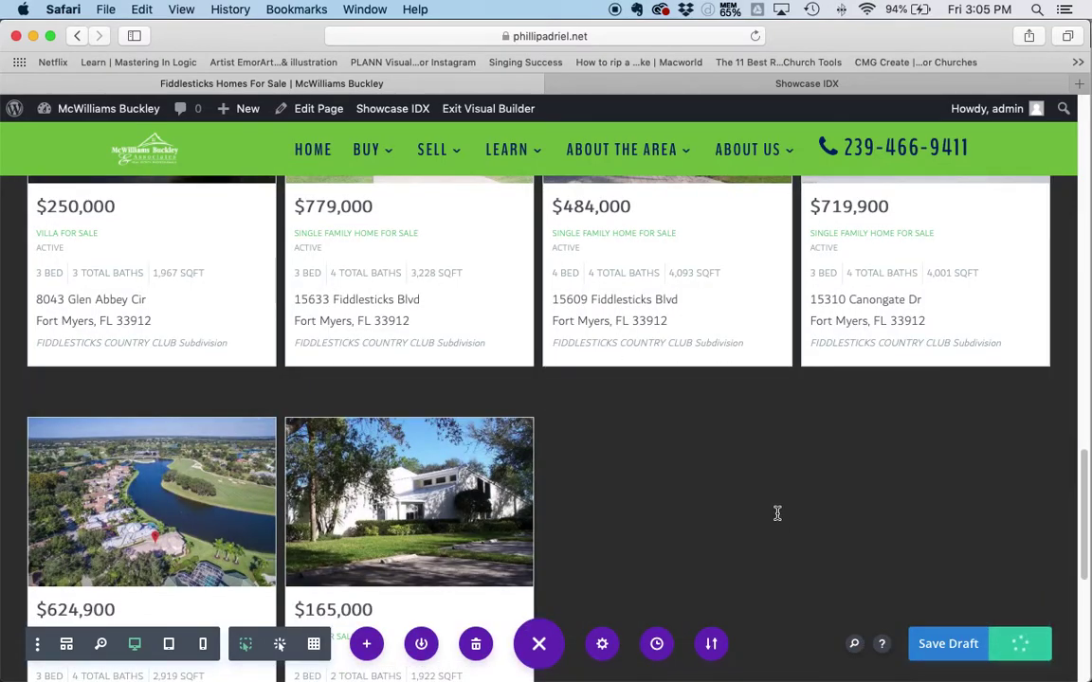
pyautogui.scroll(15, 590, 505)
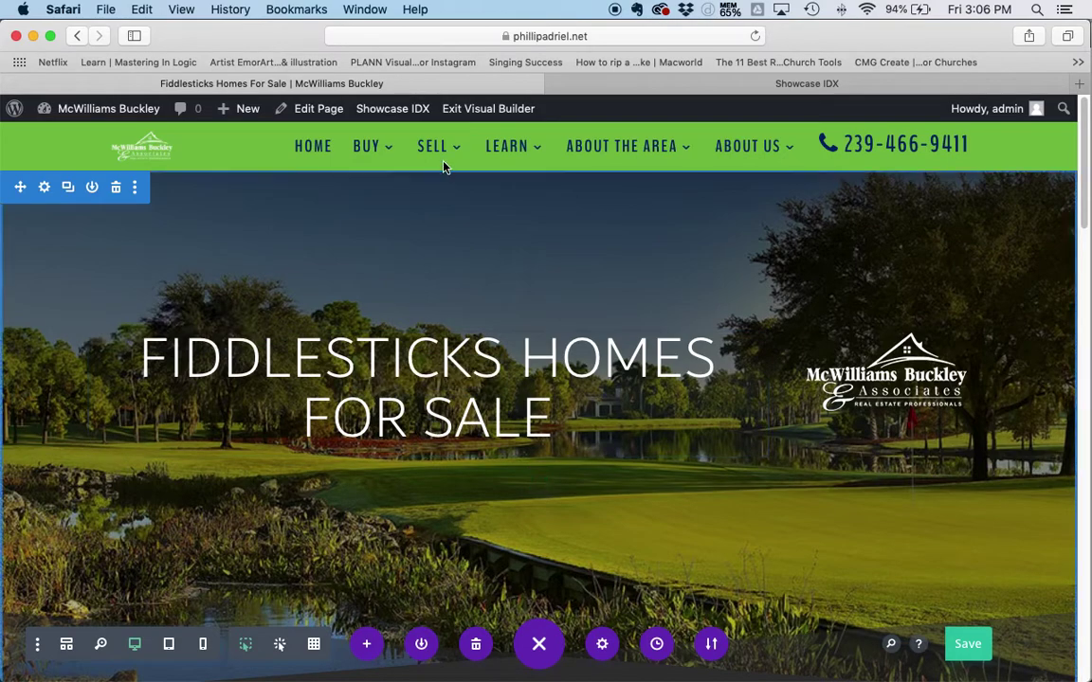
pyautogui.click(492, 111)
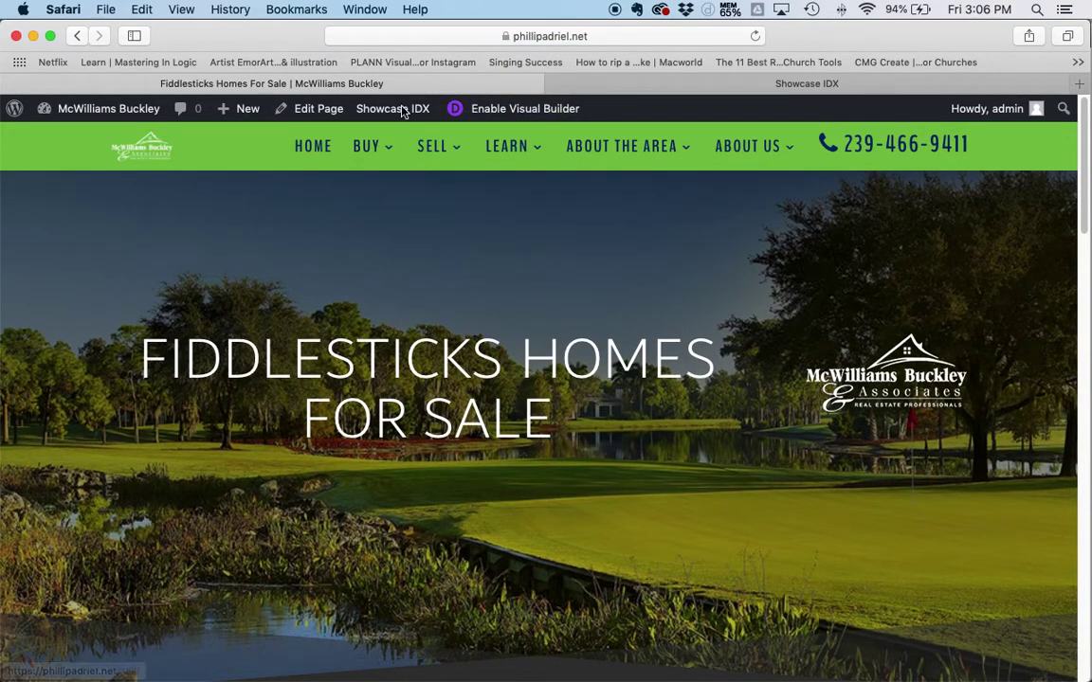
# Open the list of all pages in the site's WordPress admin.
pyautogui.moveTo(109, 111)
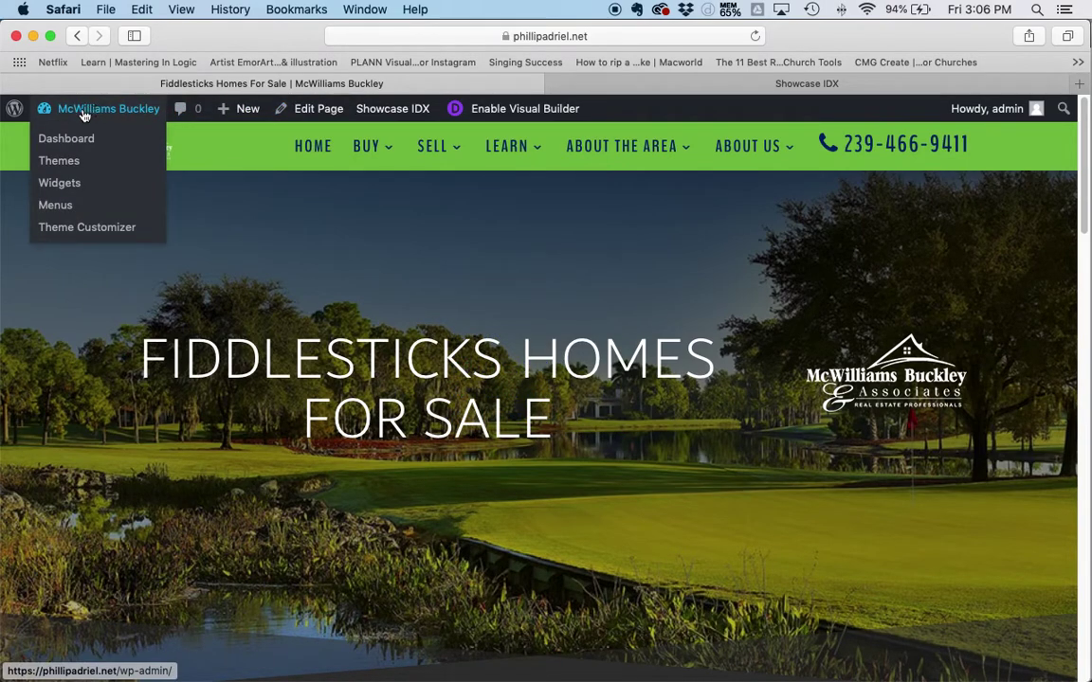
pyautogui.click(109, 109)
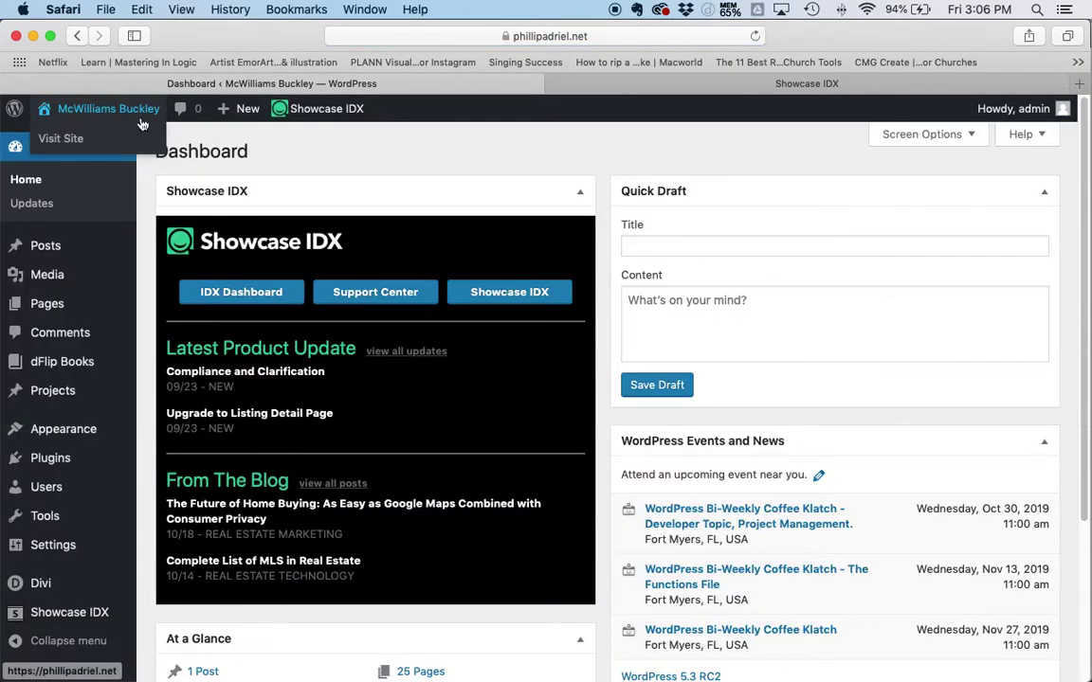
pyautogui.click(55, 306)
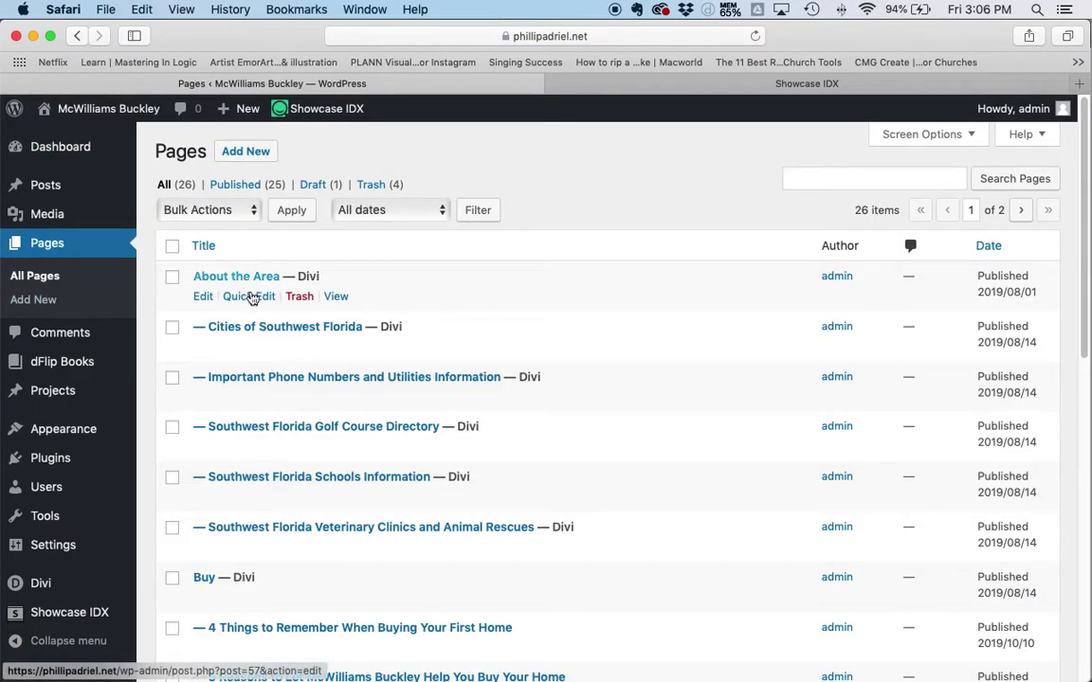
# Set the parent of the Fiddlesticks Homes For Sale page to Buy in Quick Edit and update it.
pyautogui.scroll(-5, 275, 361)
pyautogui.scroll(-3, 308, 409)
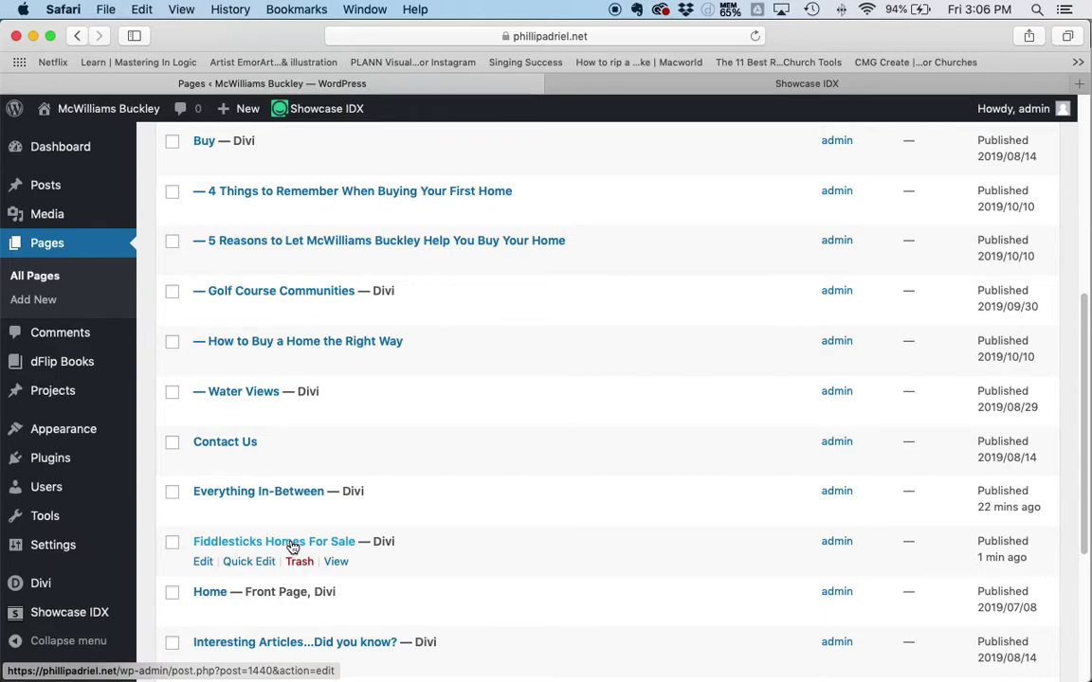
pyautogui.scroll(-1, 294, 548)
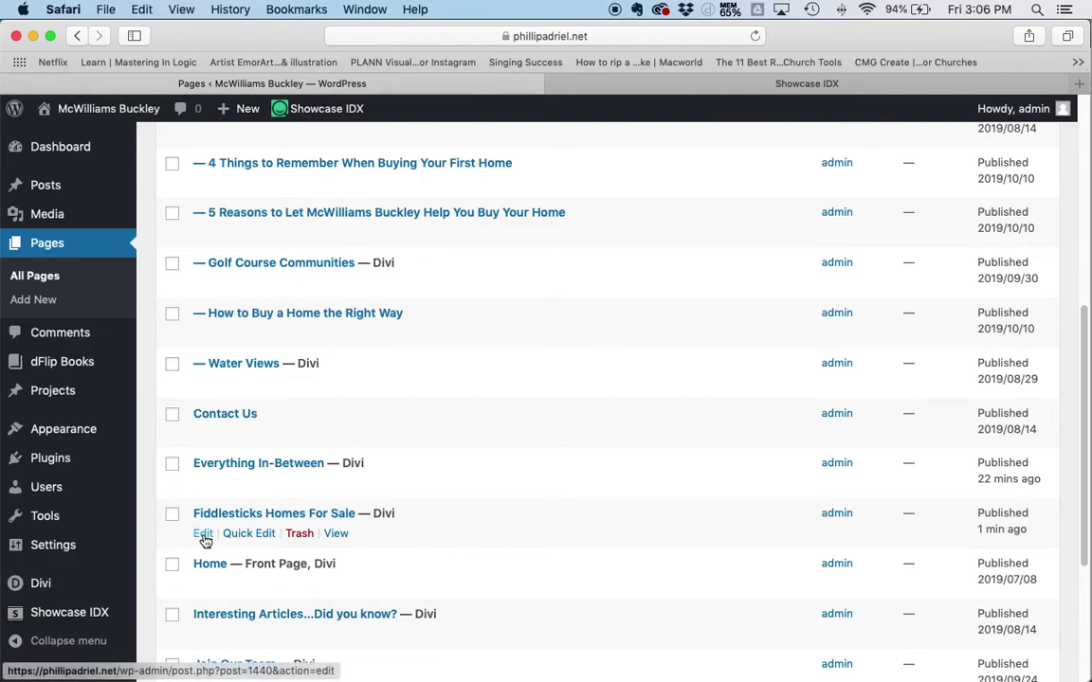
pyautogui.click(253, 536)
pyautogui.scroll(-2, 444, 464)
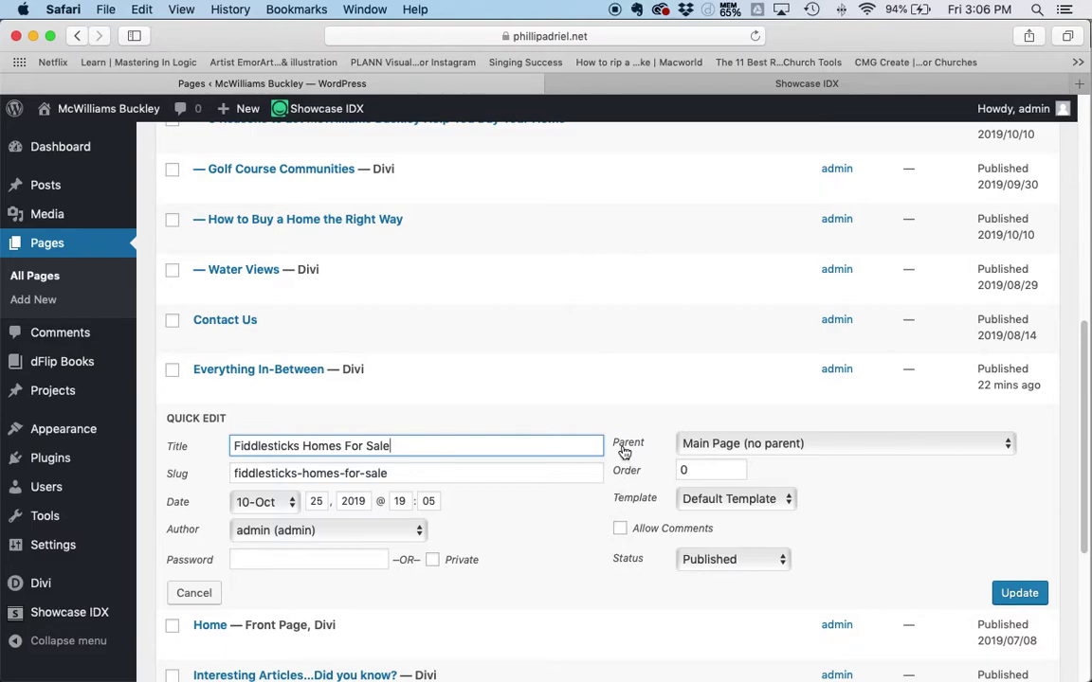
pyautogui.click(780, 445)
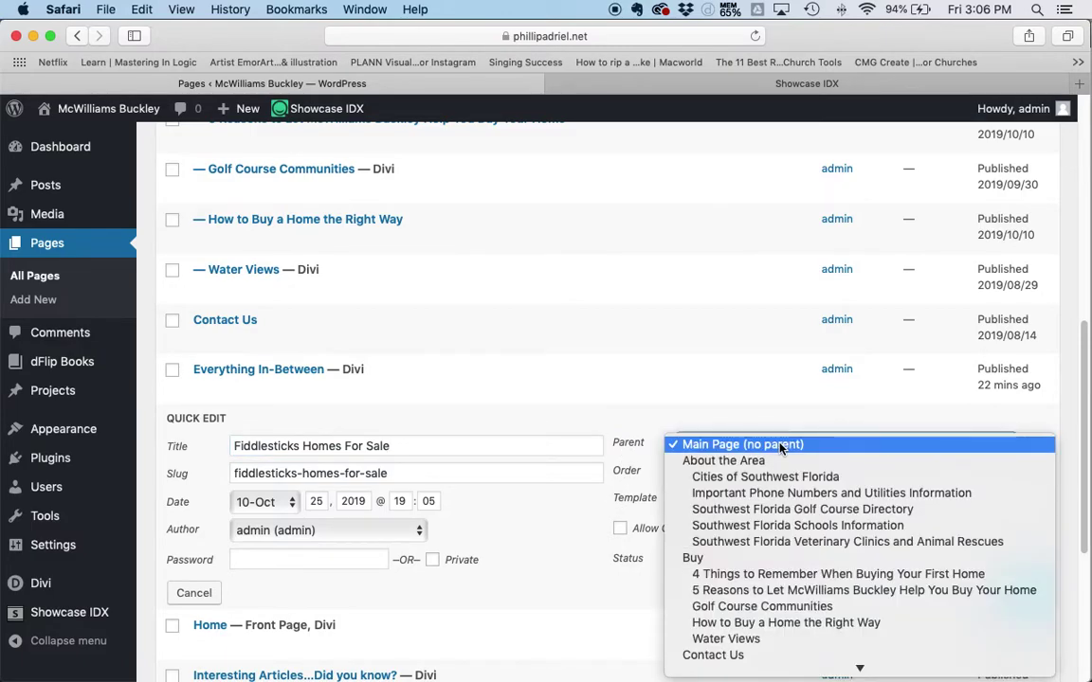
pyautogui.scroll(-2, 799, 514)
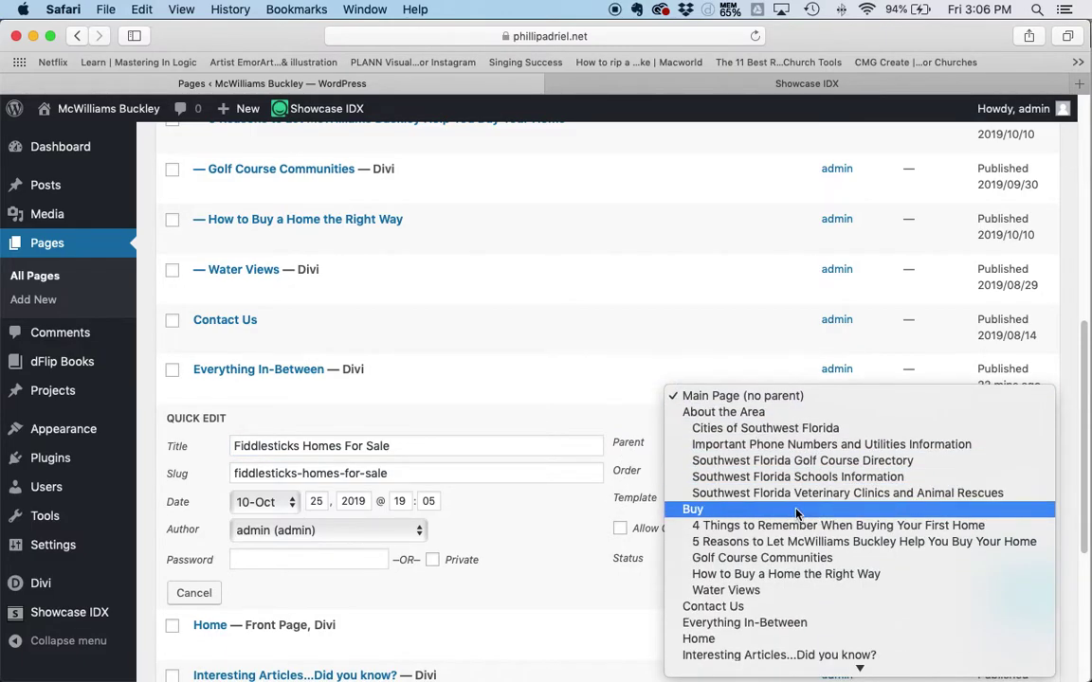
pyautogui.click(734, 512)
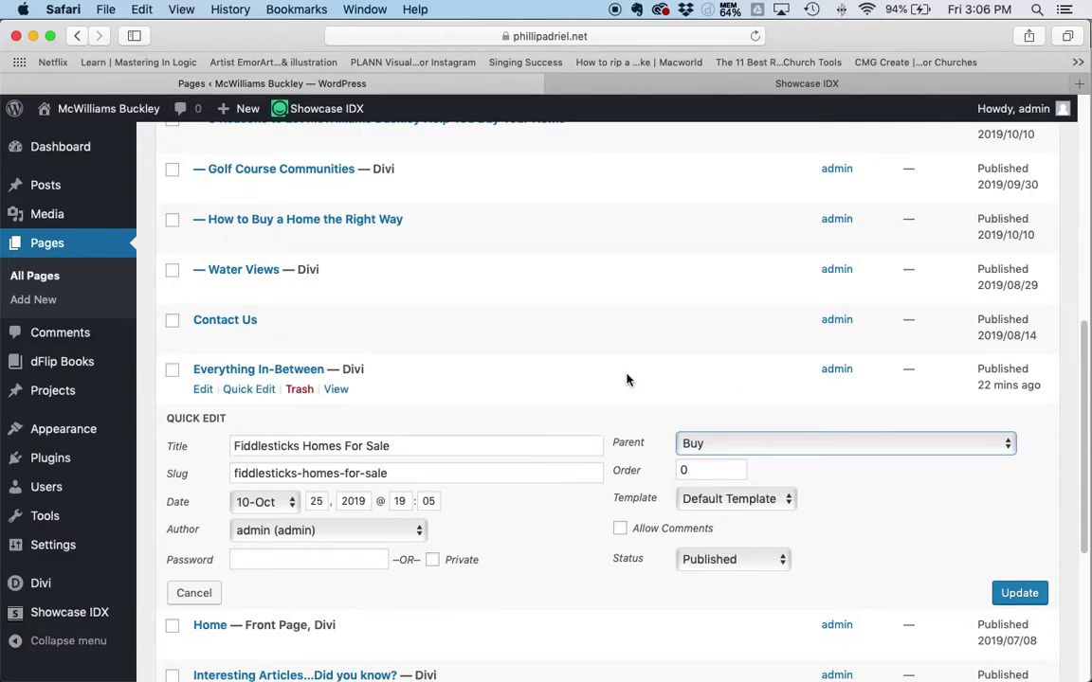
pyautogui.click(1020, 593)
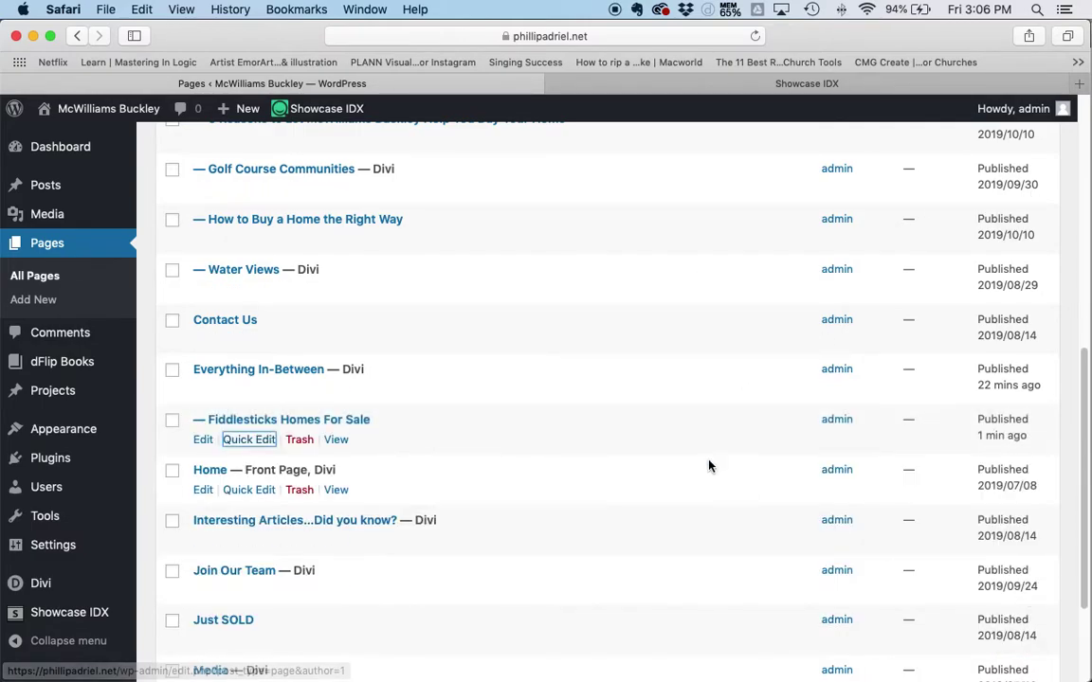
# Set the parent of the Everything In-Between page to Buy in Quick Edit and update it.
pyautogui.scroll(2, 706, 455)
pyautogui.scroll(2, 698, 443)
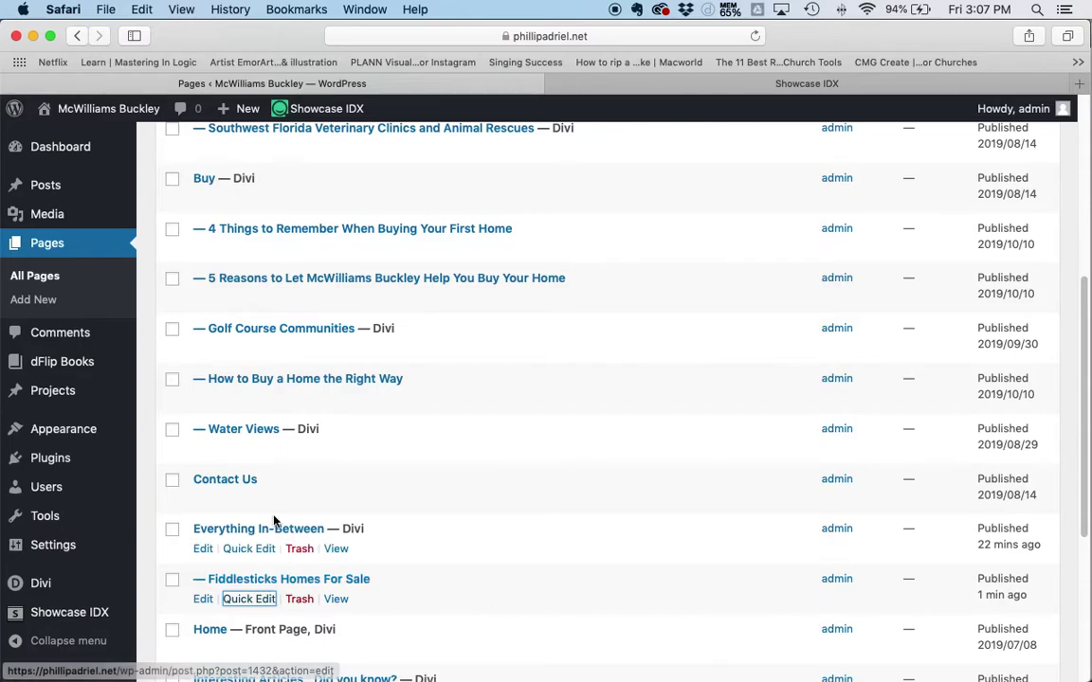
pyautogui.click(248, 549)
pyautogui.click(719, 549)
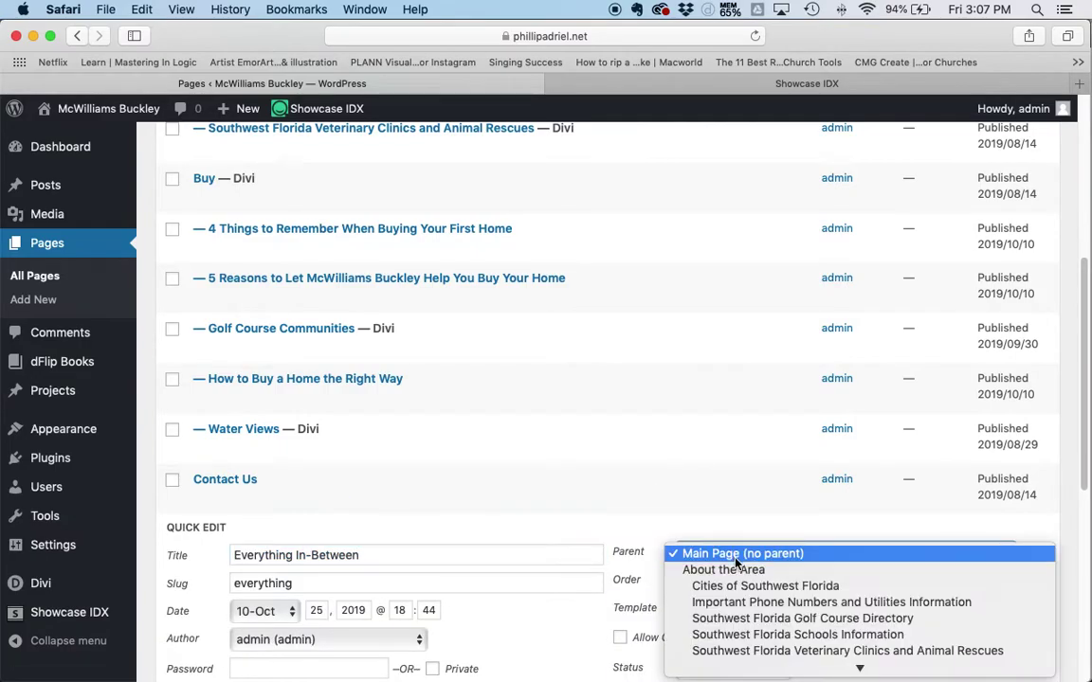
pyautogui.click(770, 513)
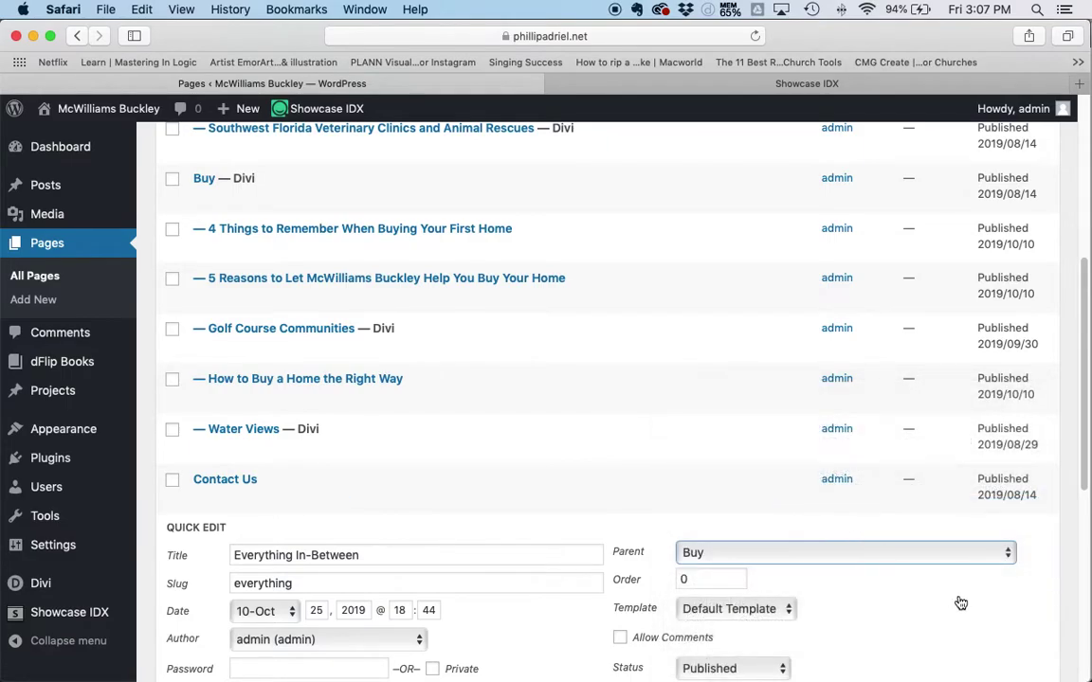
pyautogui.scroll(-5, 960, 549)
pyautogui.click(1019, 359)
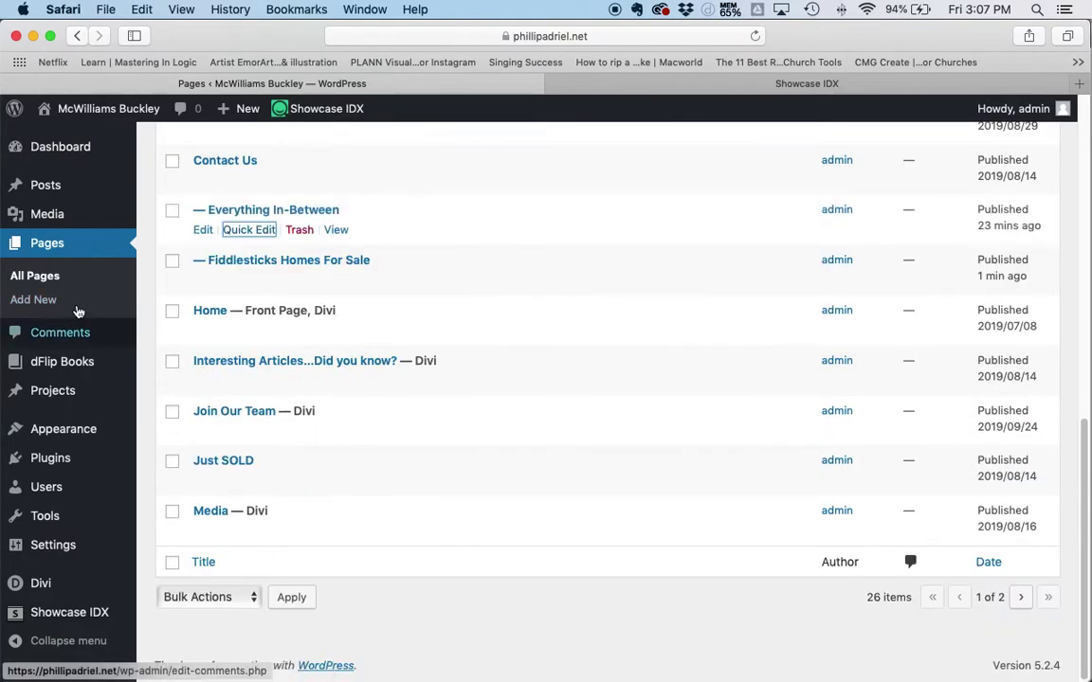
# Reload the page list and examine the Fiddlesticks Homes For Sale slug in Quick Edit, closing it without saving.
pyautogui.click(33, 275)
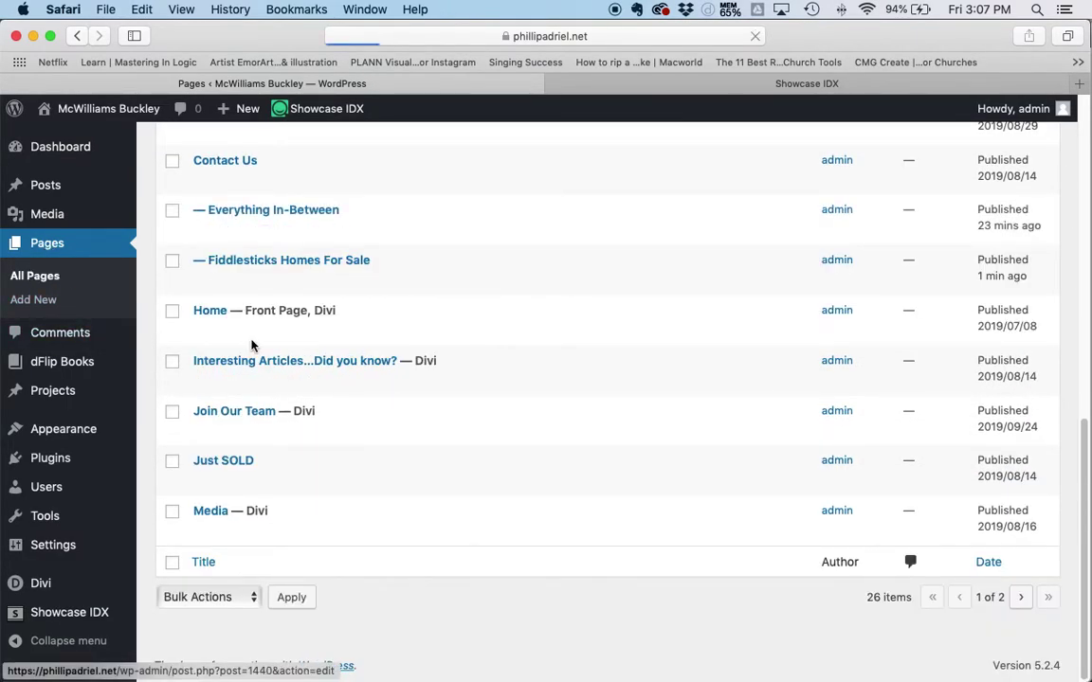
pyautogui.scroll(-2, 495, 336)
pyautogui.scroll(-5, 496, 337)
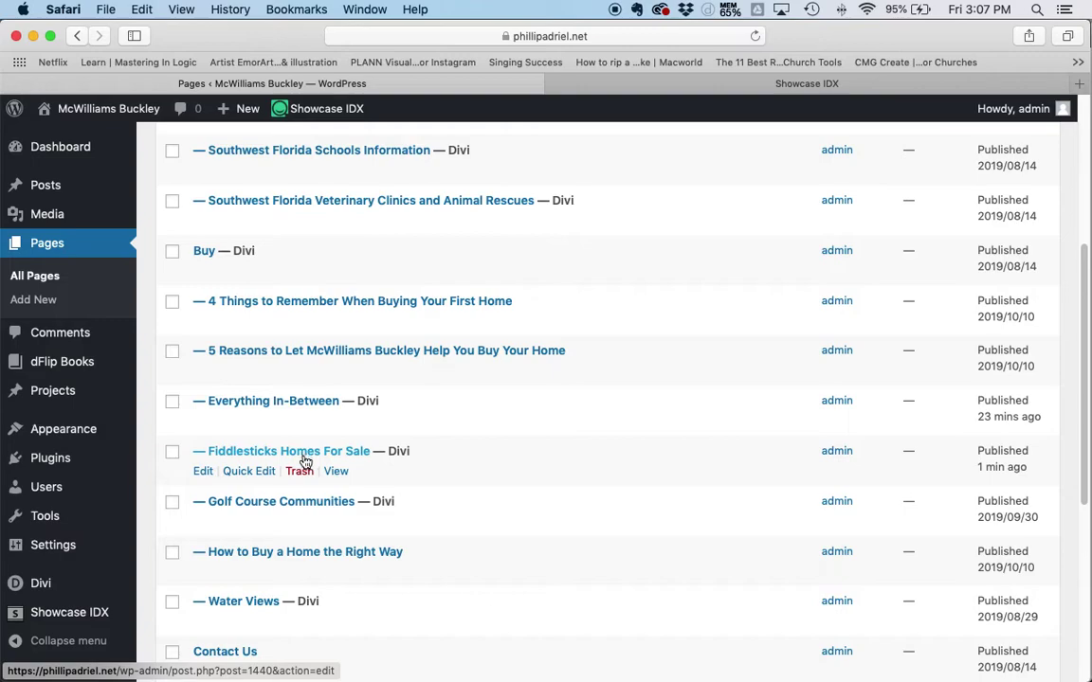
pyautogui.click(254, 472)
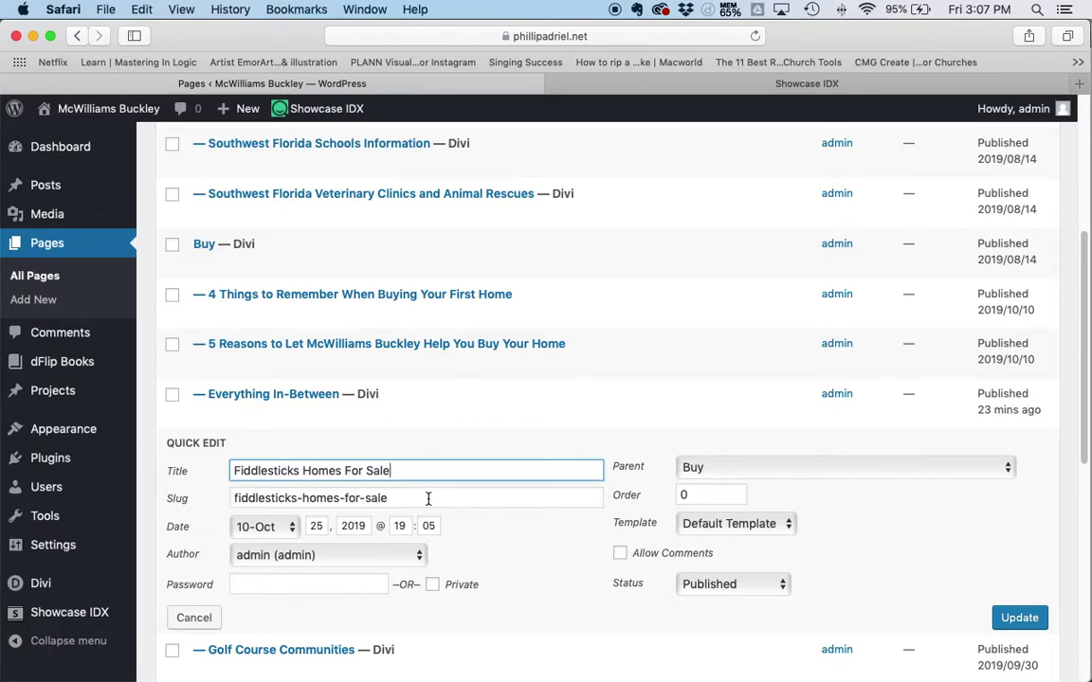
pyautogui.moveTo(431, 498); pyautogui.dragTo(215, 503)
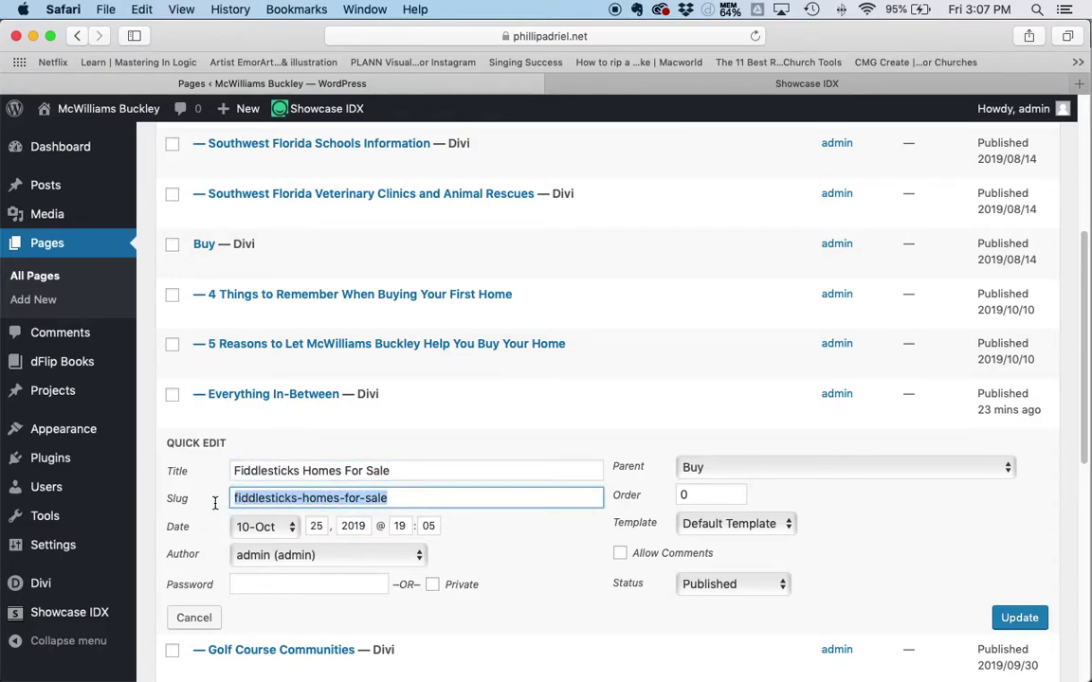
pyautogui.click(264, 497)
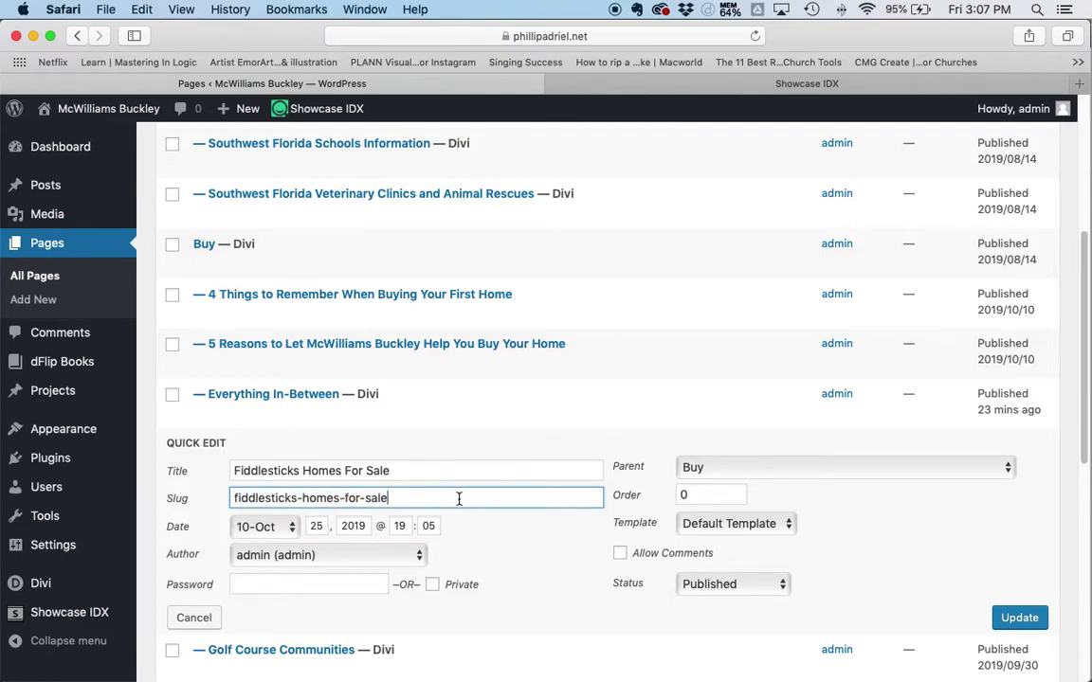
pyautogui.scroll(-1, 411, 487)
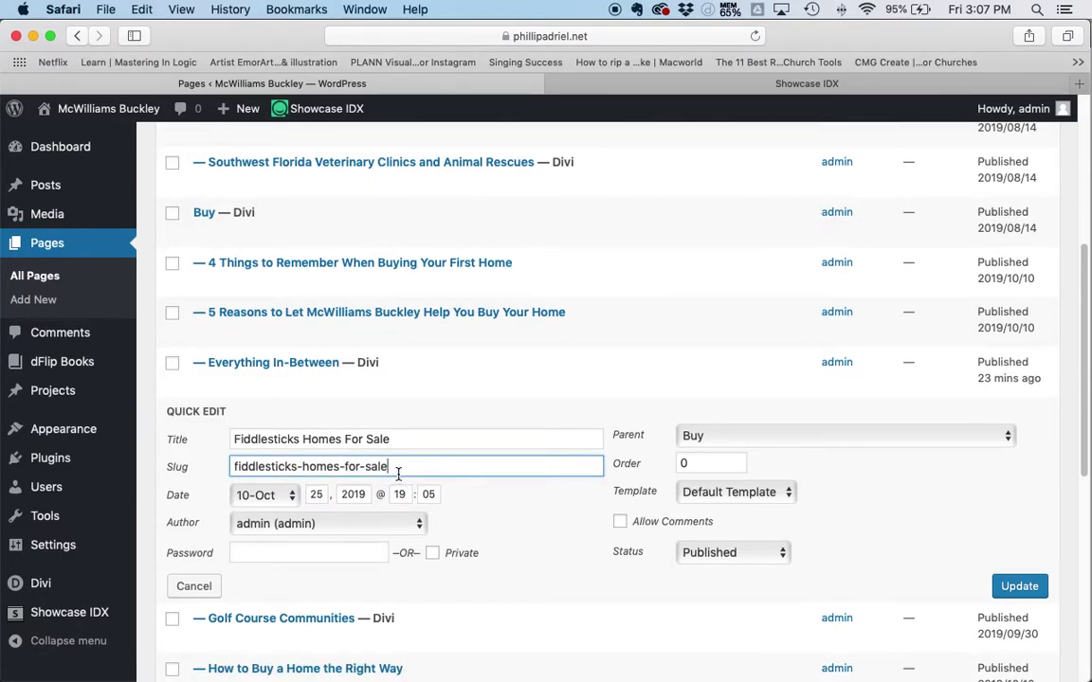
pyautogui.scroll(-1, 418, 485)
pyautogui.click(179, 561)
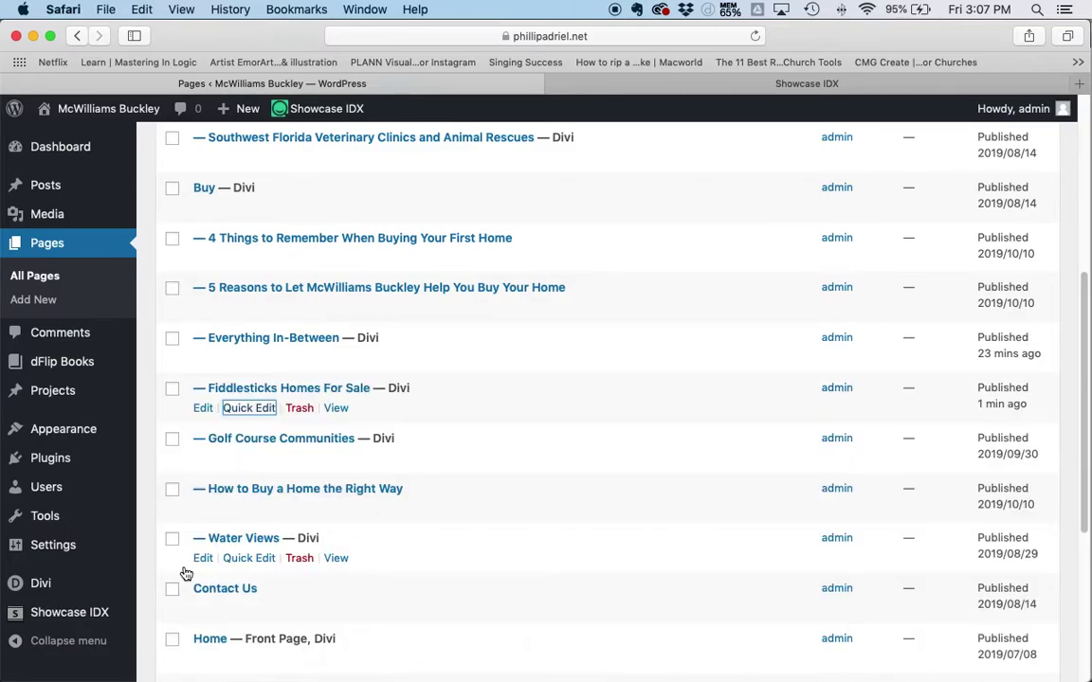
# Open the Fiddlesticks Homes For Sale page for editing and copy its permalink.
pyautogui.click(201, 407)
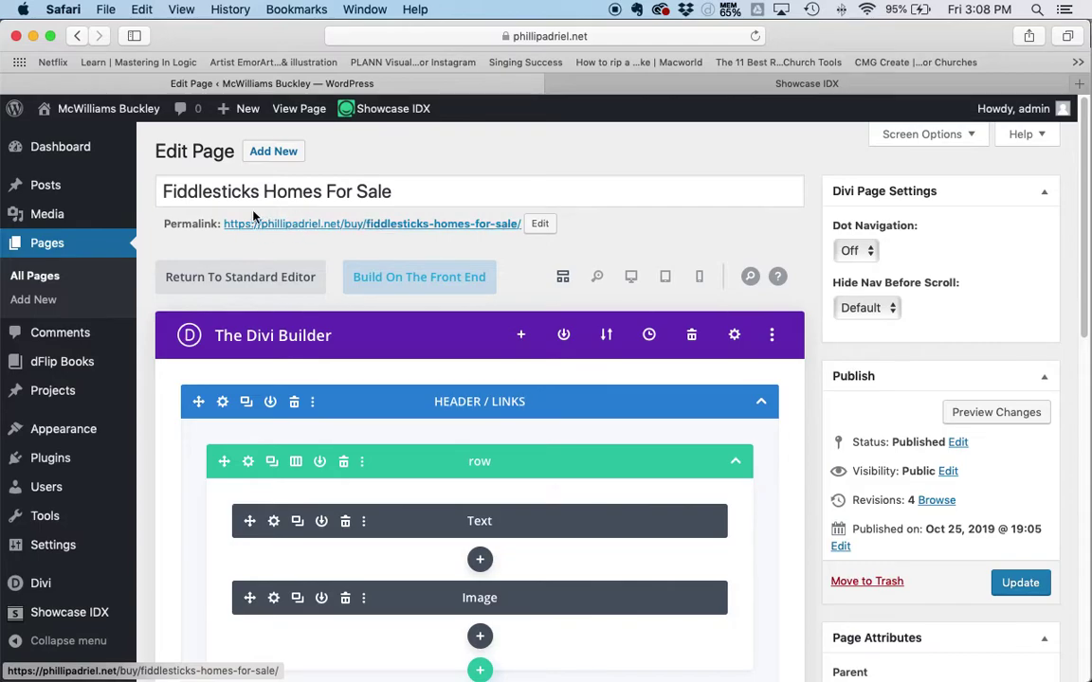
pyautogui.rightClick(373, 229)
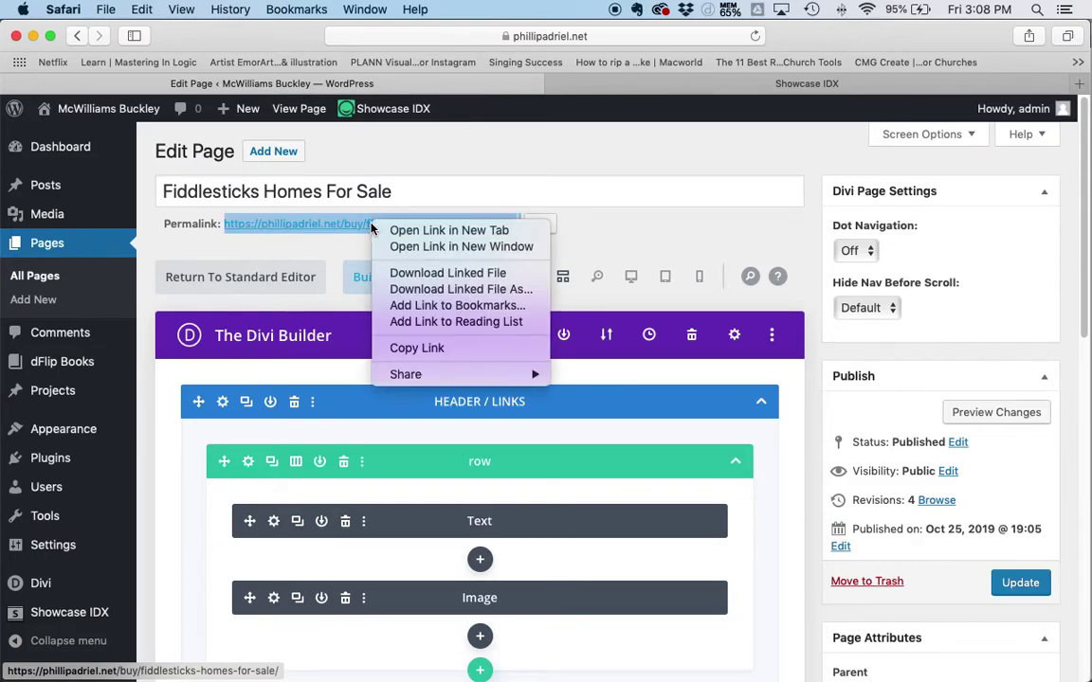
pyautogui.click(429, 350)
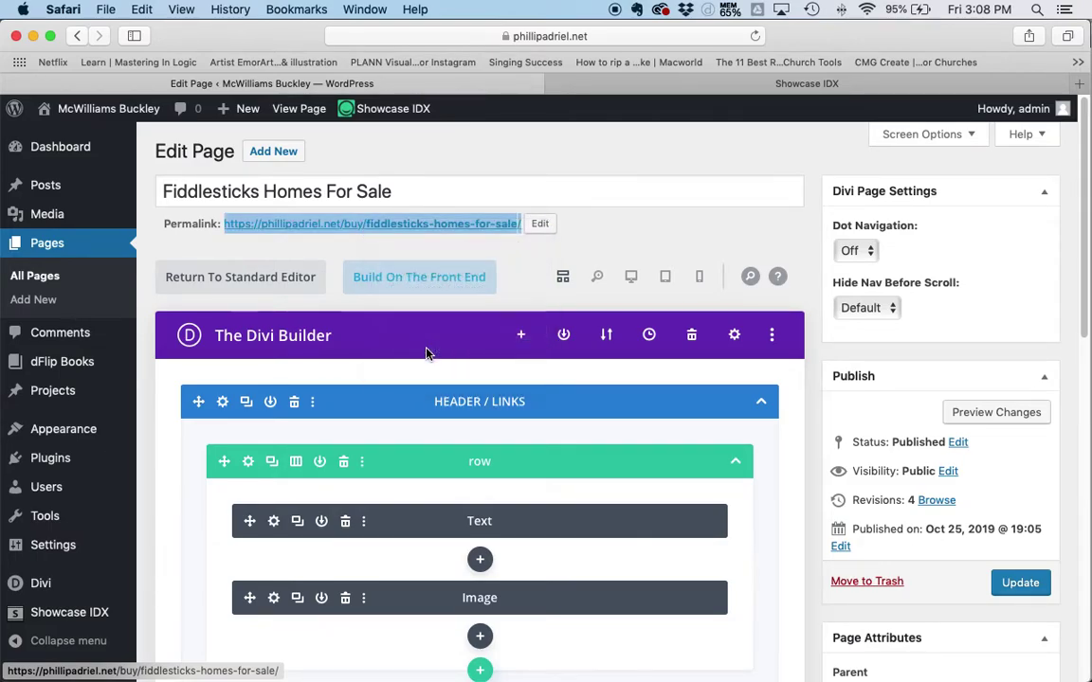
pyautogui.click(611, 250)
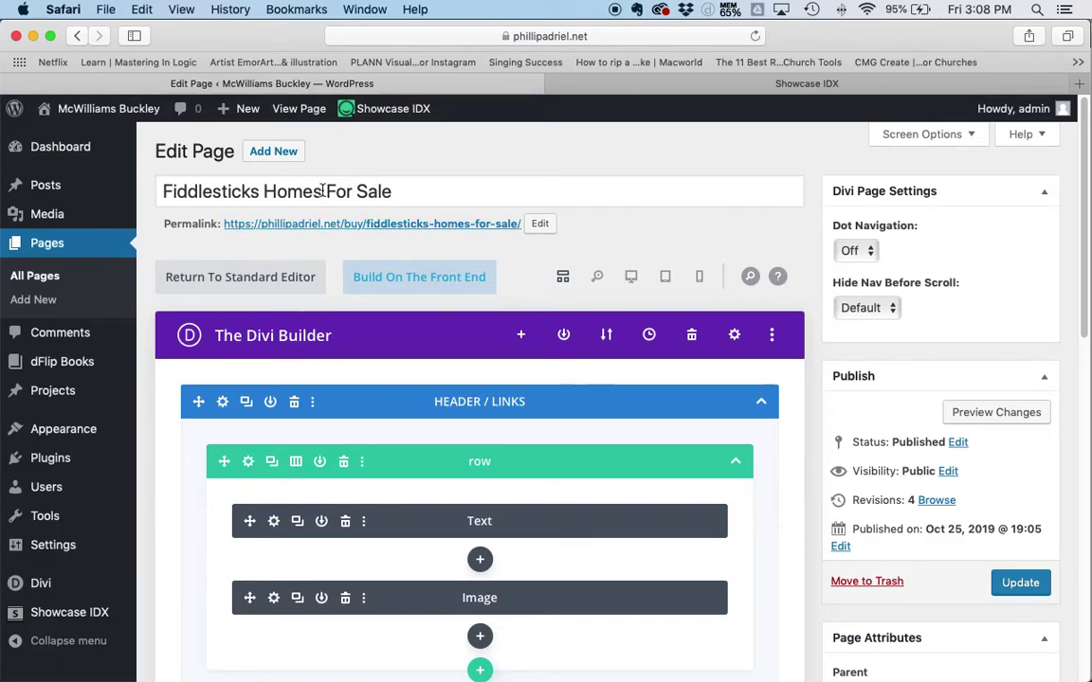
# Open the Home page from the page list in Divi's front-end builder and expand the builder's page-level controls.
pyautogui.click(42, 283)
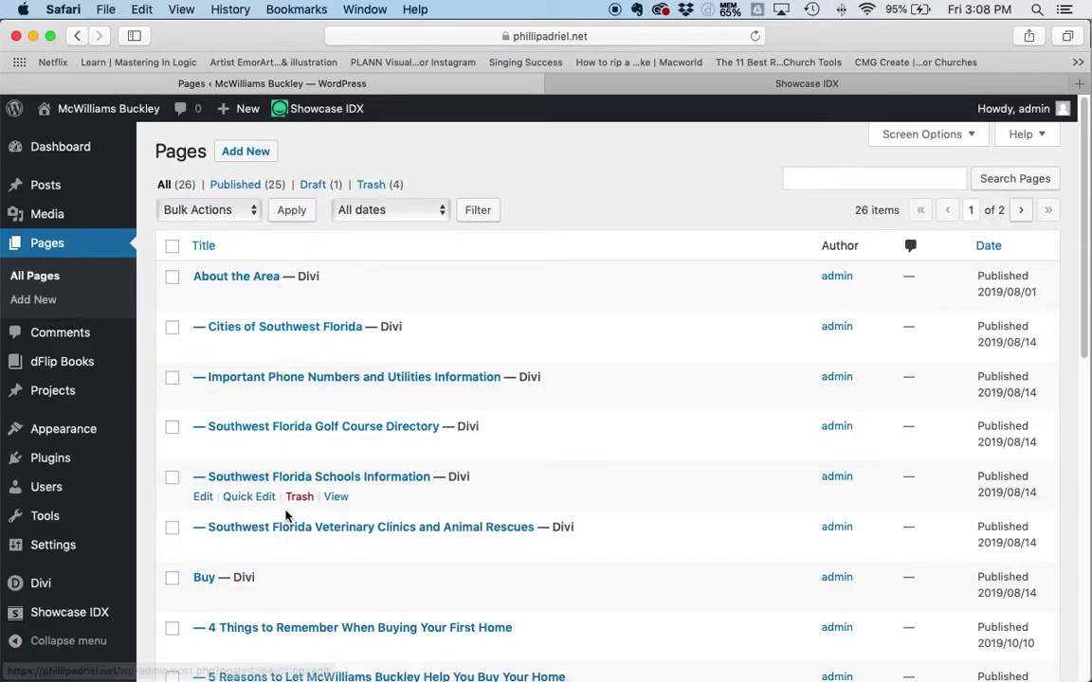
pyautogui.scroll(-1, 346, 383)
pyautogui.scroll(-10, 346, 383)
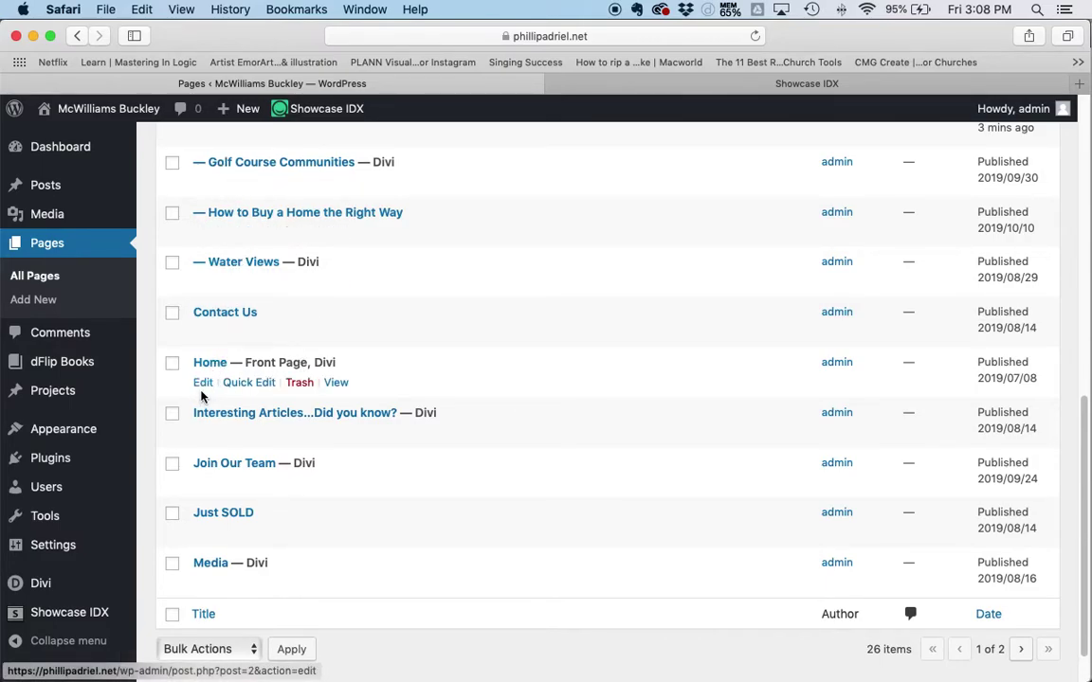
pyautogui.click(205, 384)
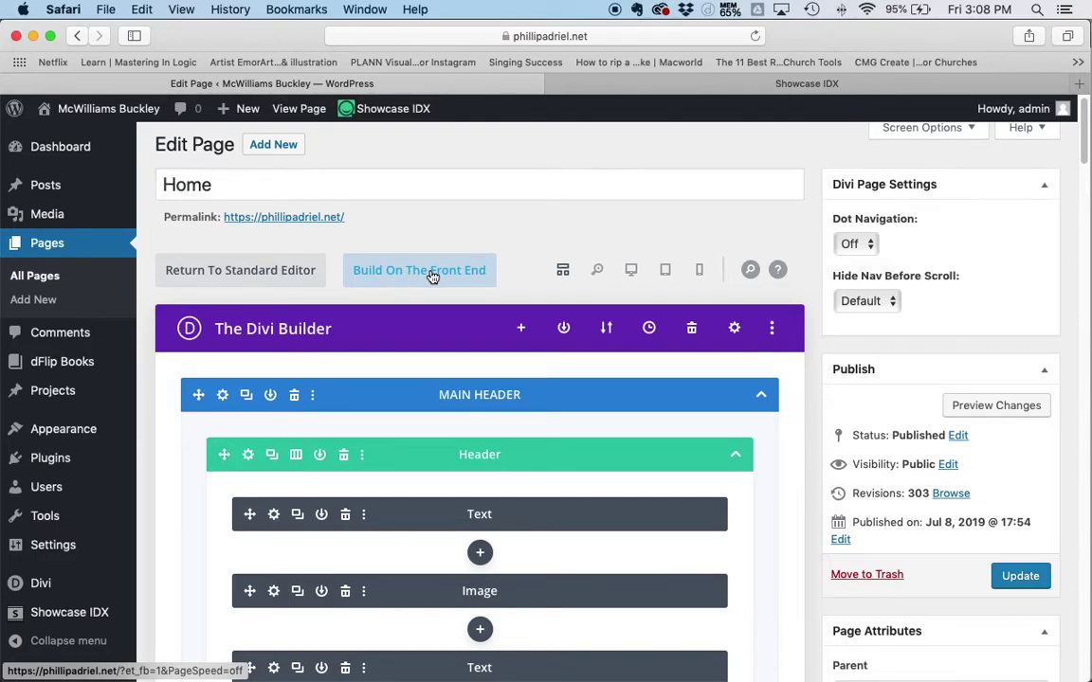
pyautogui.click(432, 274)
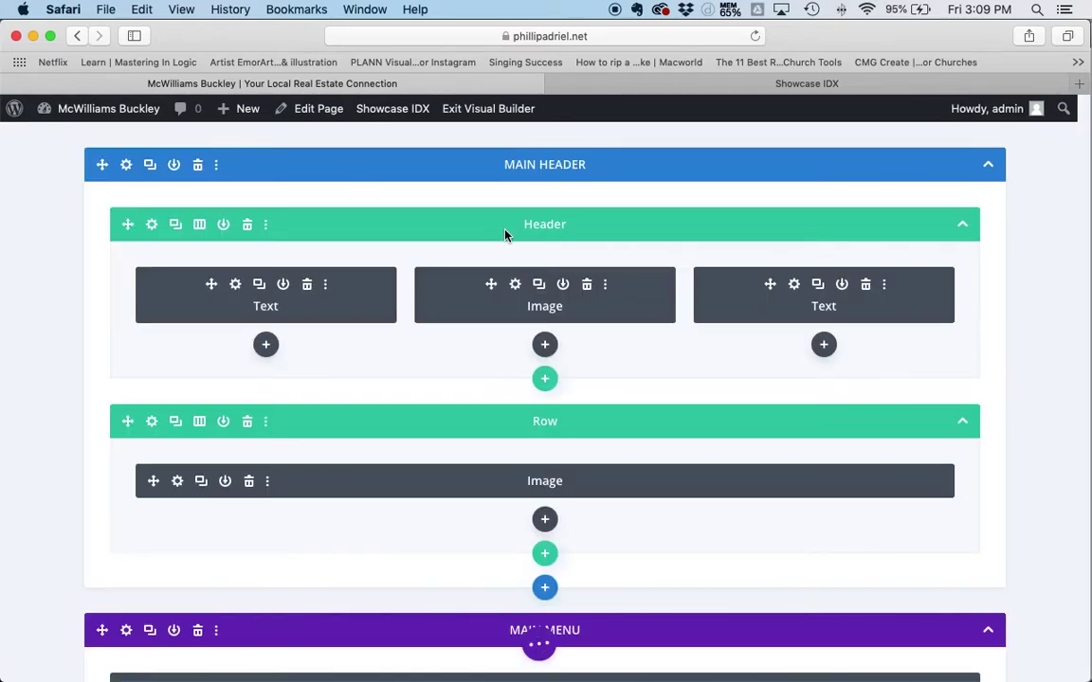
pyautogui.scroll(-3, 228, 648)
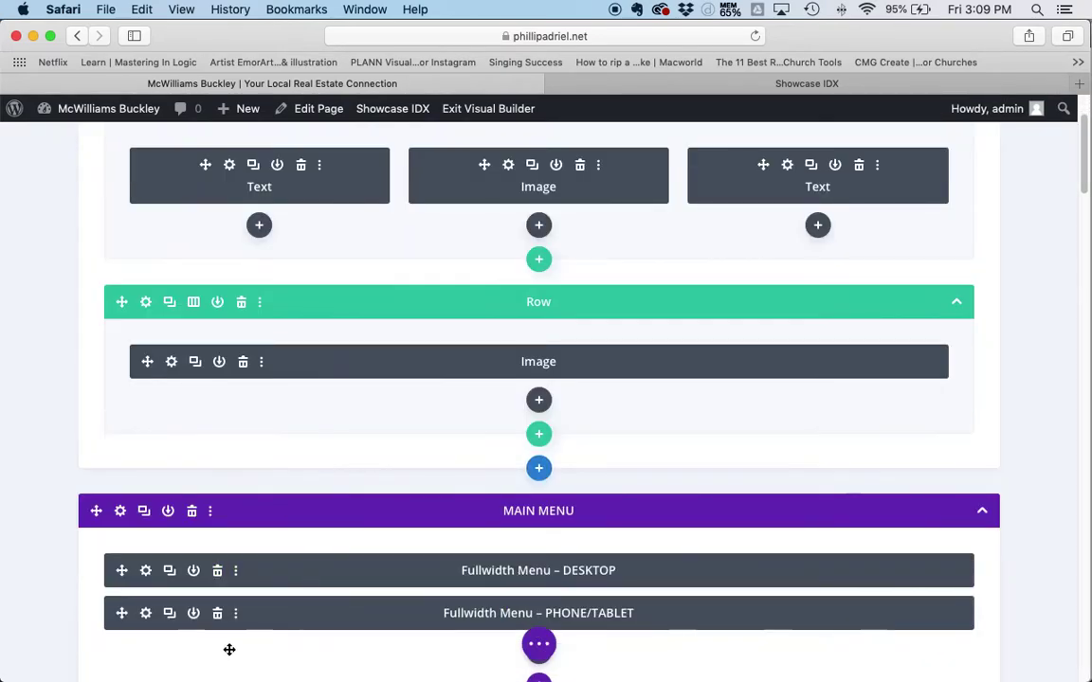
pyautogui.click(539, 647)
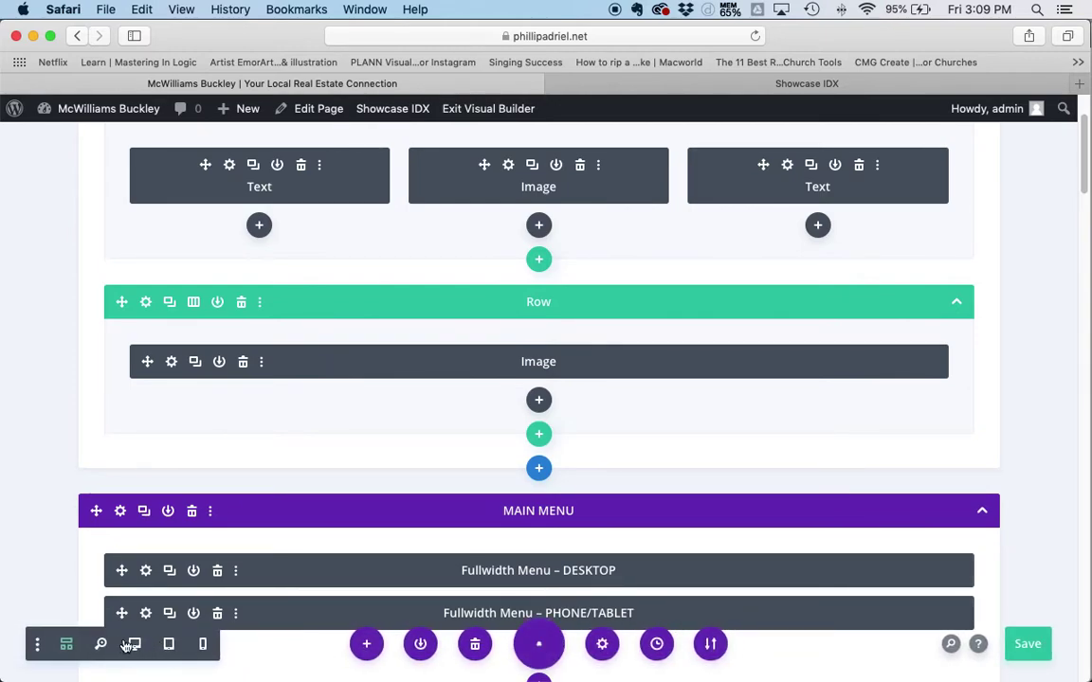
pyautogui.click(603, 648)
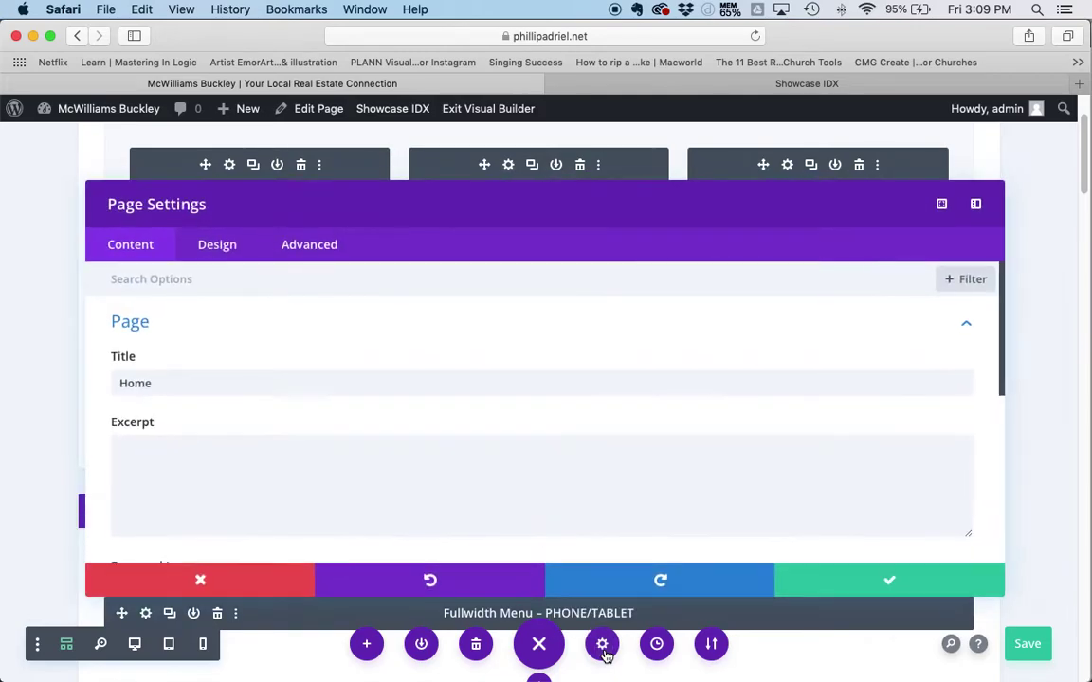
pyautogui.click(229, 247)
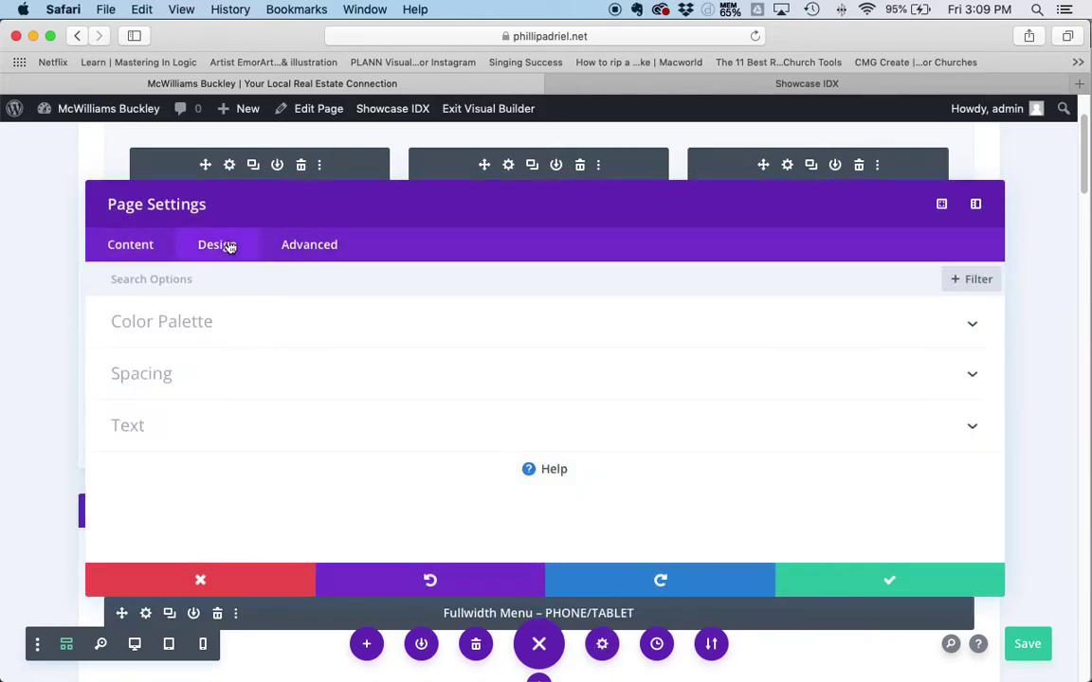
pyautogui.click(312, 249)
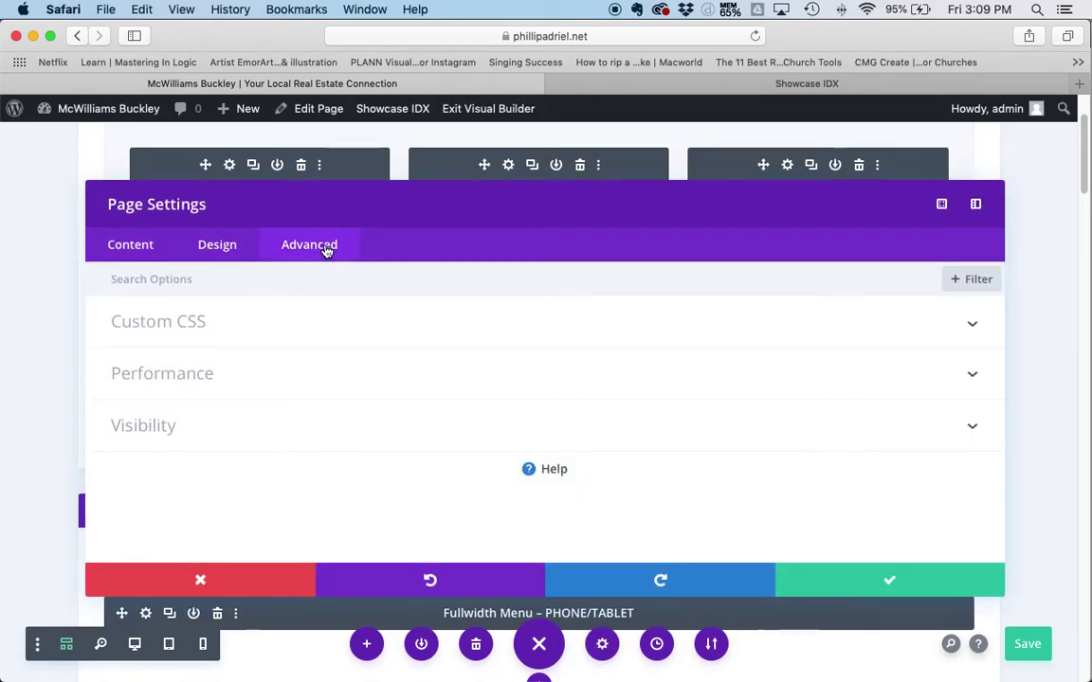
pyautogui.click(200, 578)
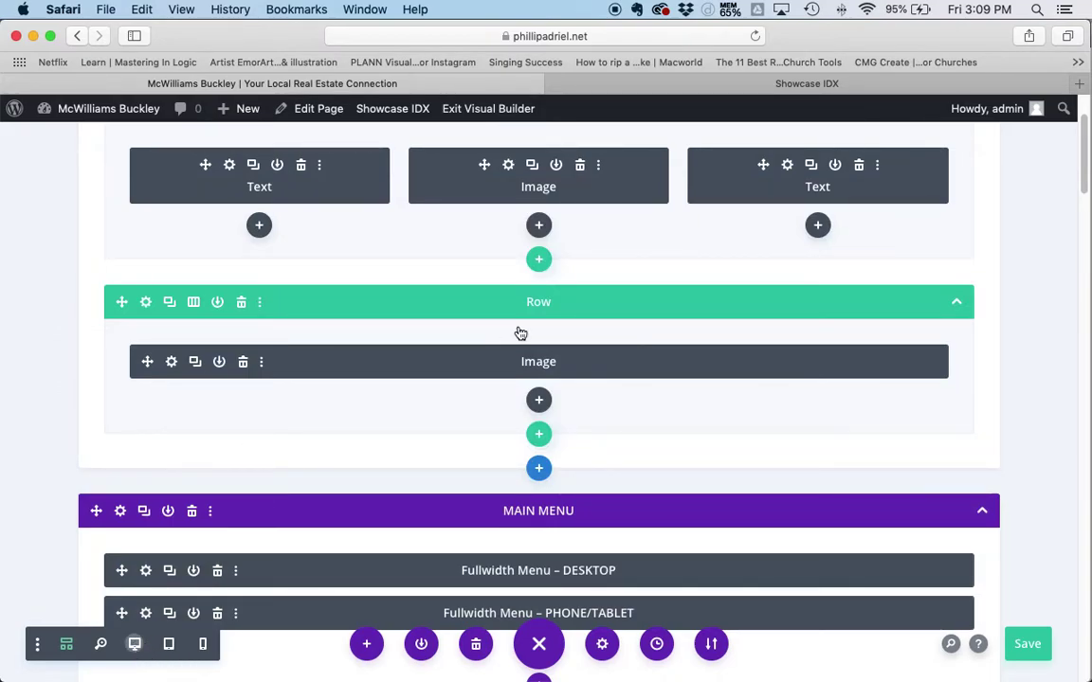
# Switch the Home page from wireframe to the visual layout and open the Fiddlesticks Country Club text module's link settings.
pyautogui.press('super+shift+w')
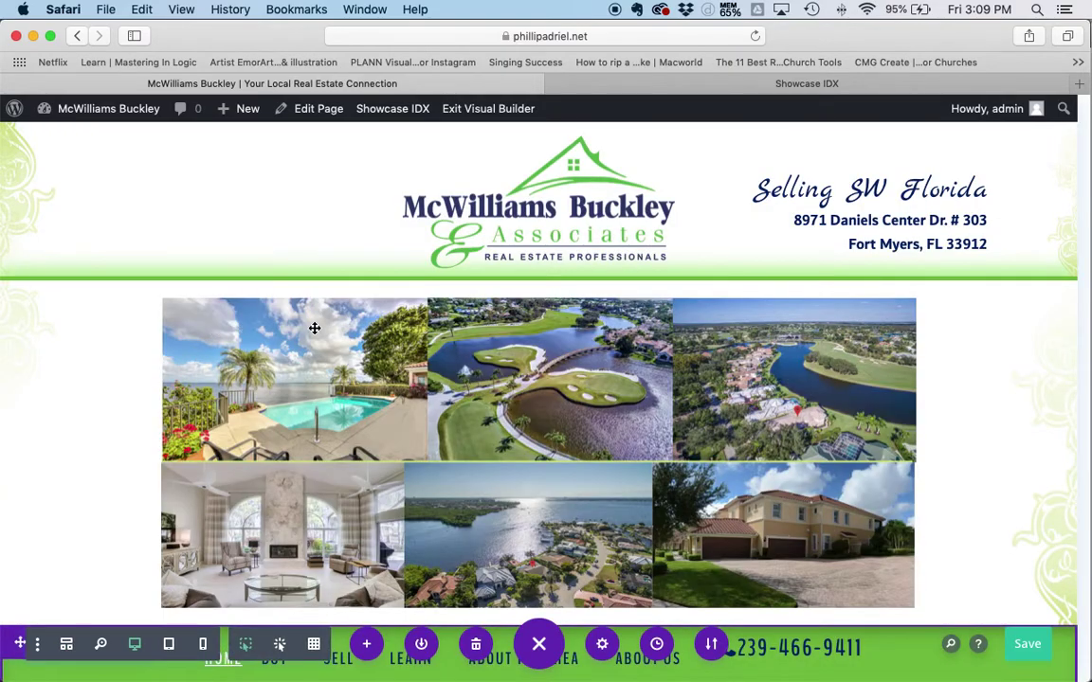
pyautogui.scroll(-5, 985, 348)
pyautogui.scroll(1, 974, 348)
pyautogui.scroll(-5, 974, 346)
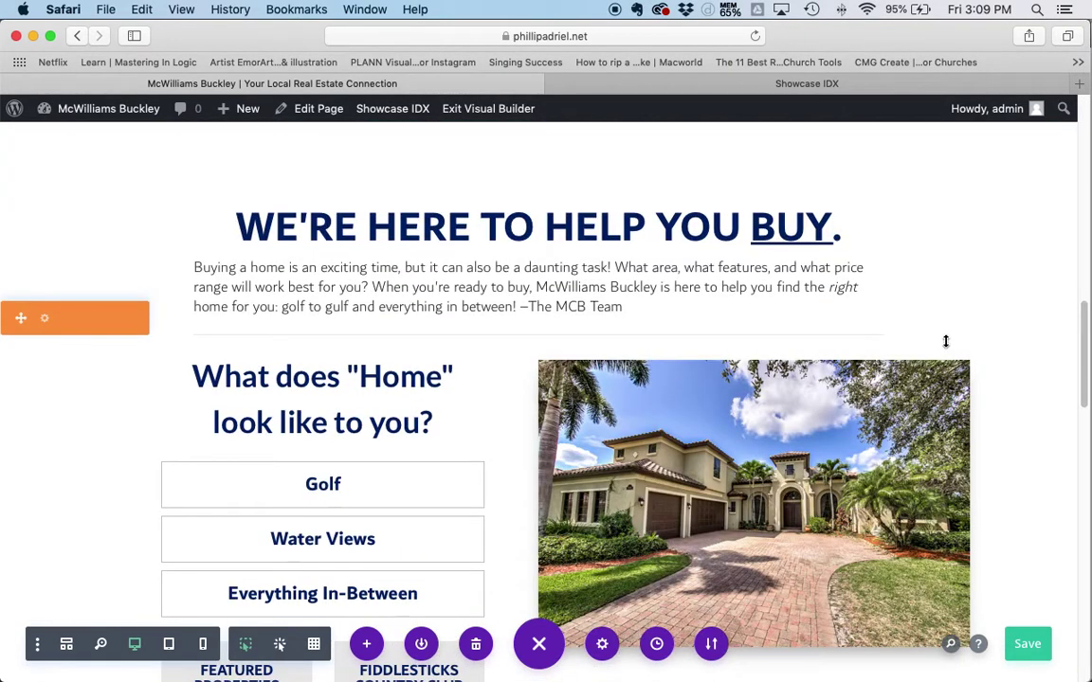
pyautogui.scroll(-5, 953, 331)
pyautogui.scroll(6, 955, 331)
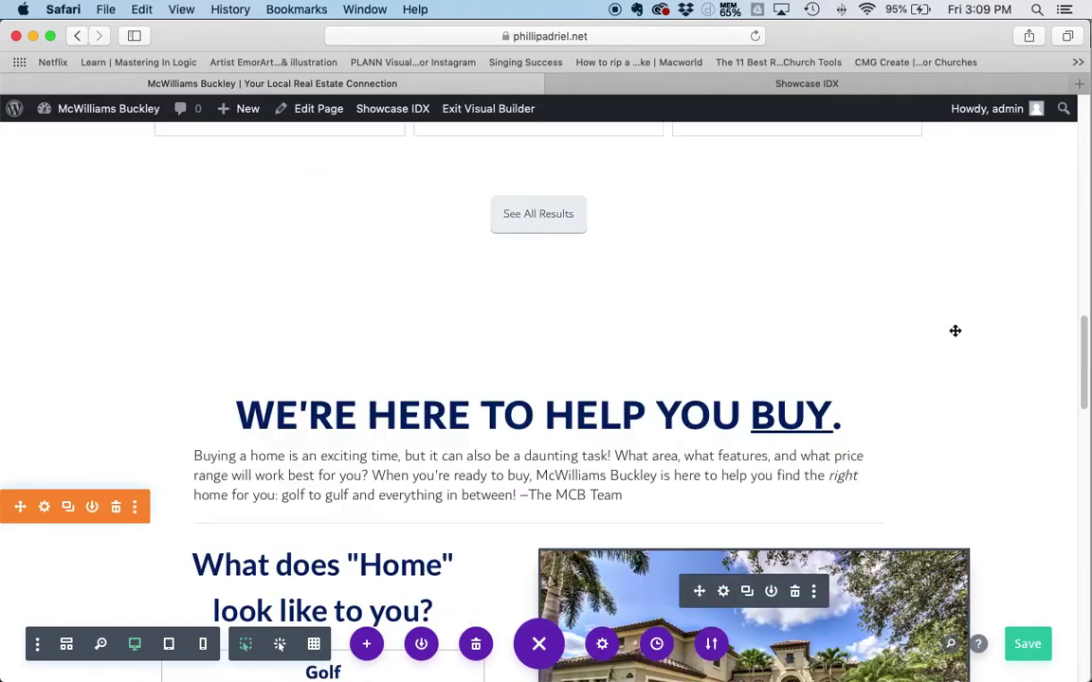
pyautogui.scroll(-4, 955, 331)
pyautogui.scroll(-2, 952, 332)
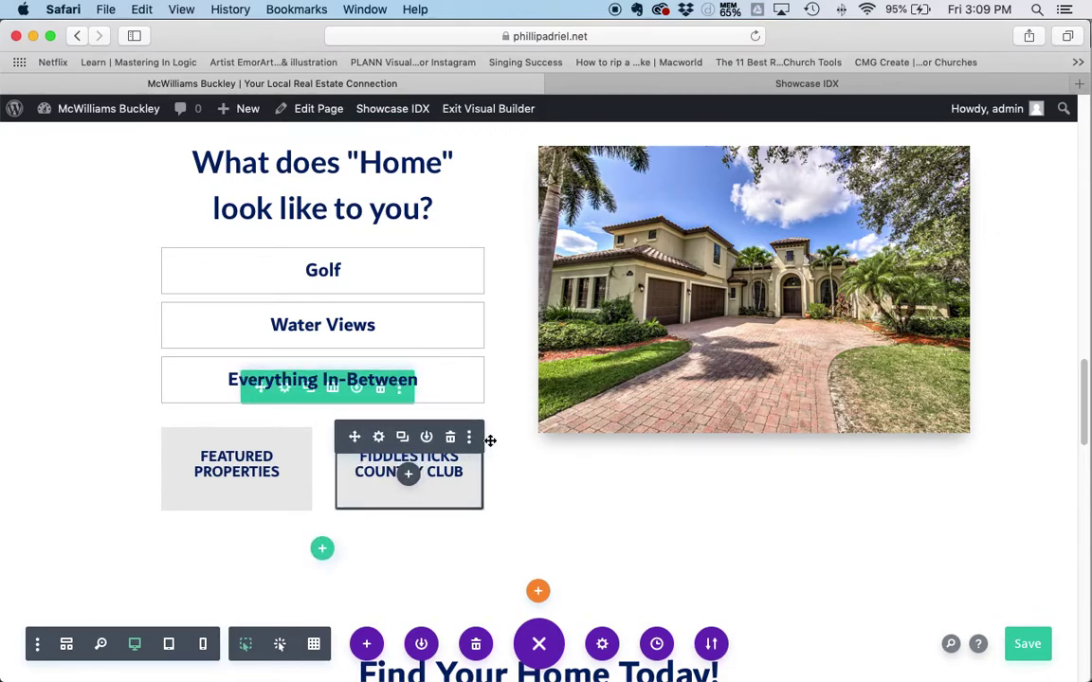
pyautogui.click(378, 438)
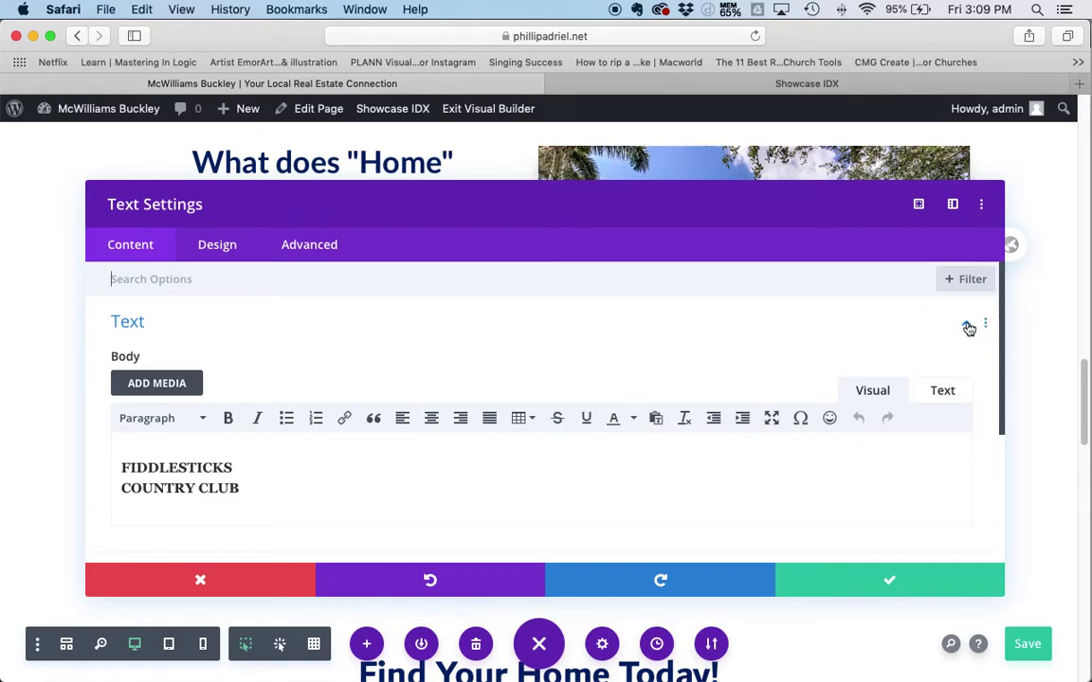
pyautogui.scroll(-1, 222, 464)
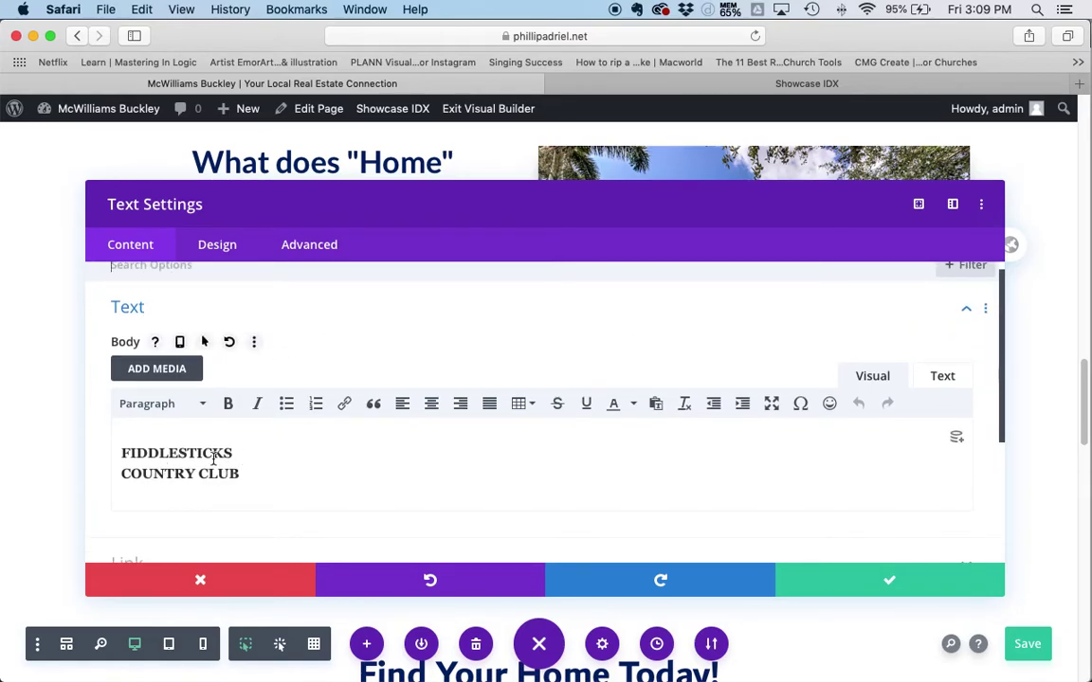
pyautogui.click(966, 311)
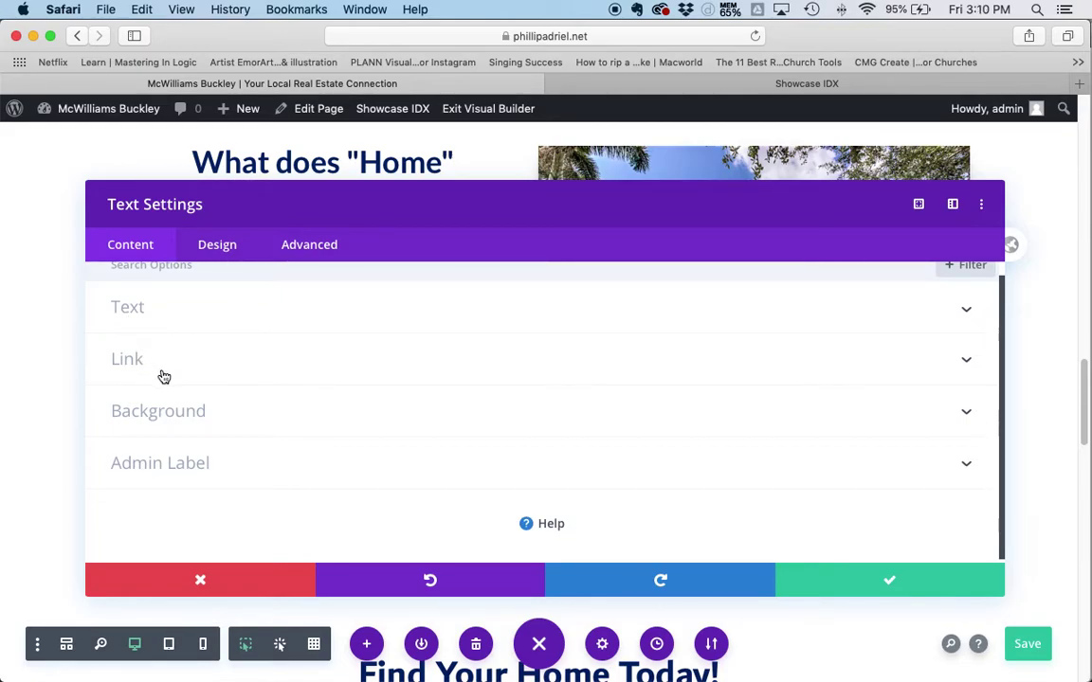
pyautogui.click(214, 366)
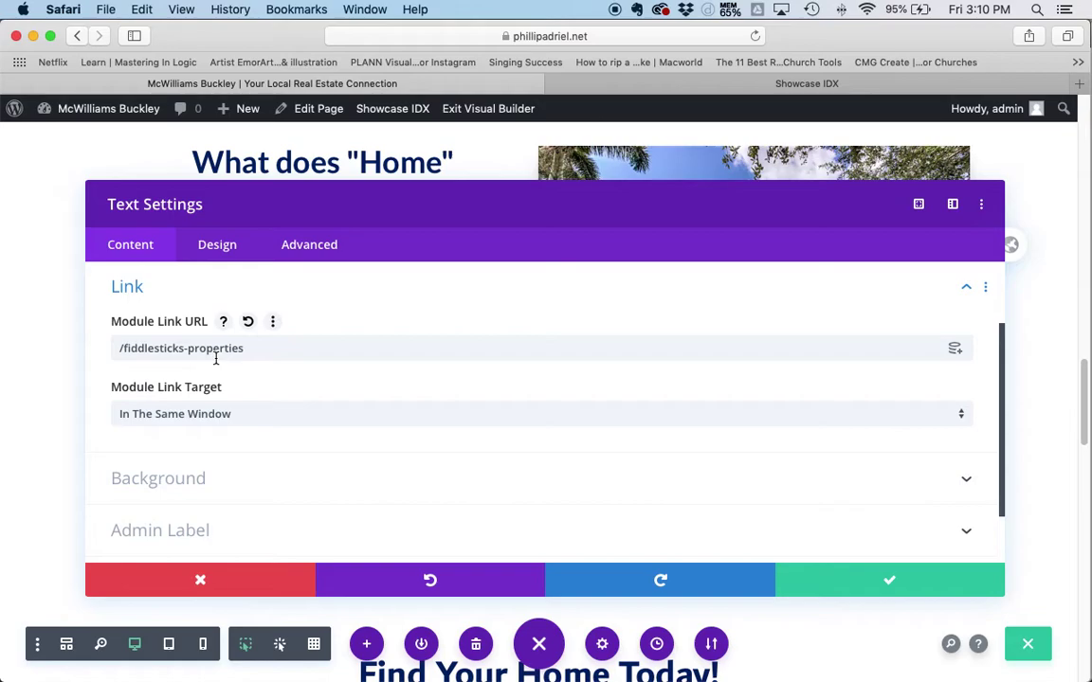
# Replace the Fiddlesticks Country Club module's link URL with the copied permalink of the Fiddlesticks Homes For Sale page.
pyautogui.moveTo(285, 349); pyautogui.dragTo(22, 346)
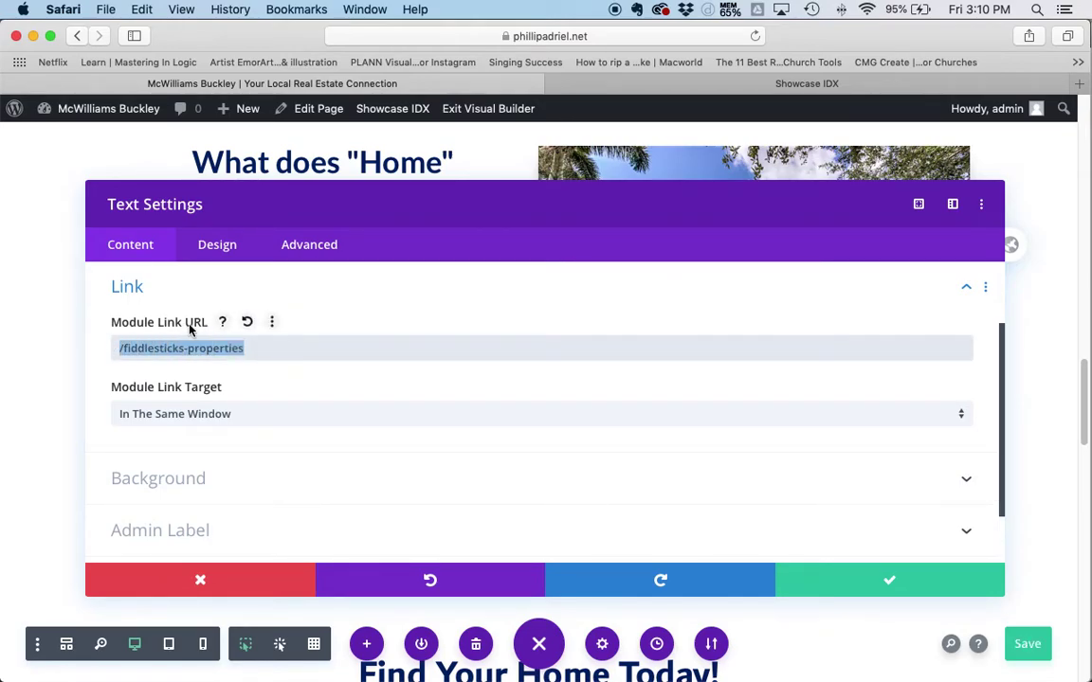
pyautogui.press('BackSpace')
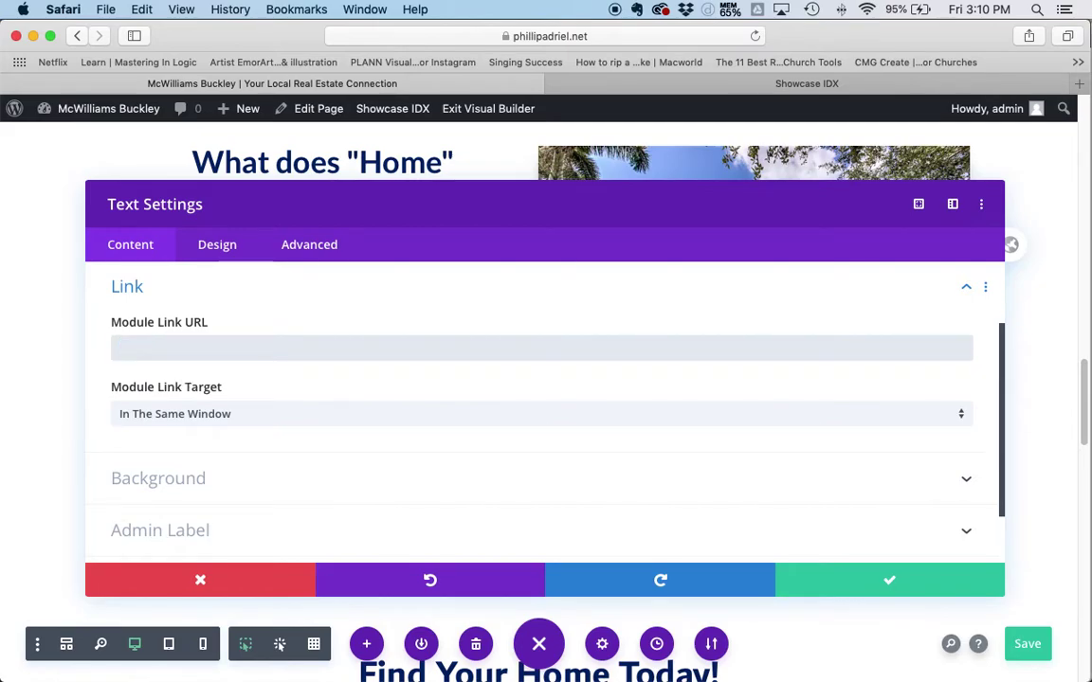
pyautogui.write('https://phillipadriel.net/buy/fiddlesticks-homes-for-sale/')
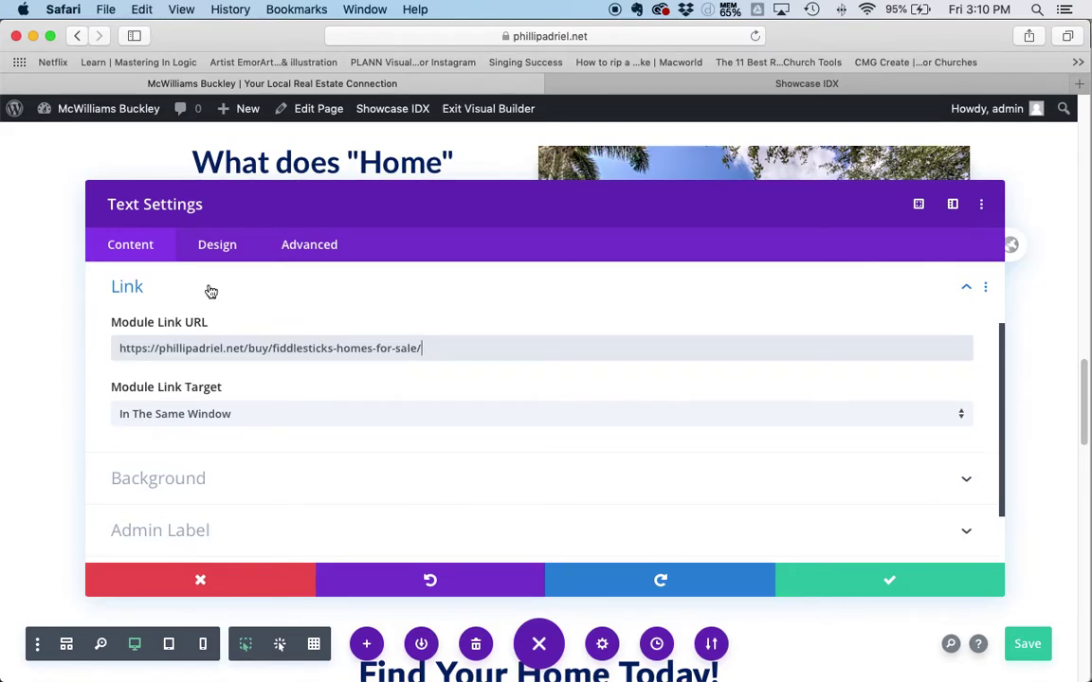
# Remove the protocol and domain from the module link URL so it reads /buy/fiddlesticks-homes-for-sale/.
pyautogui.moveTo(221, 289)
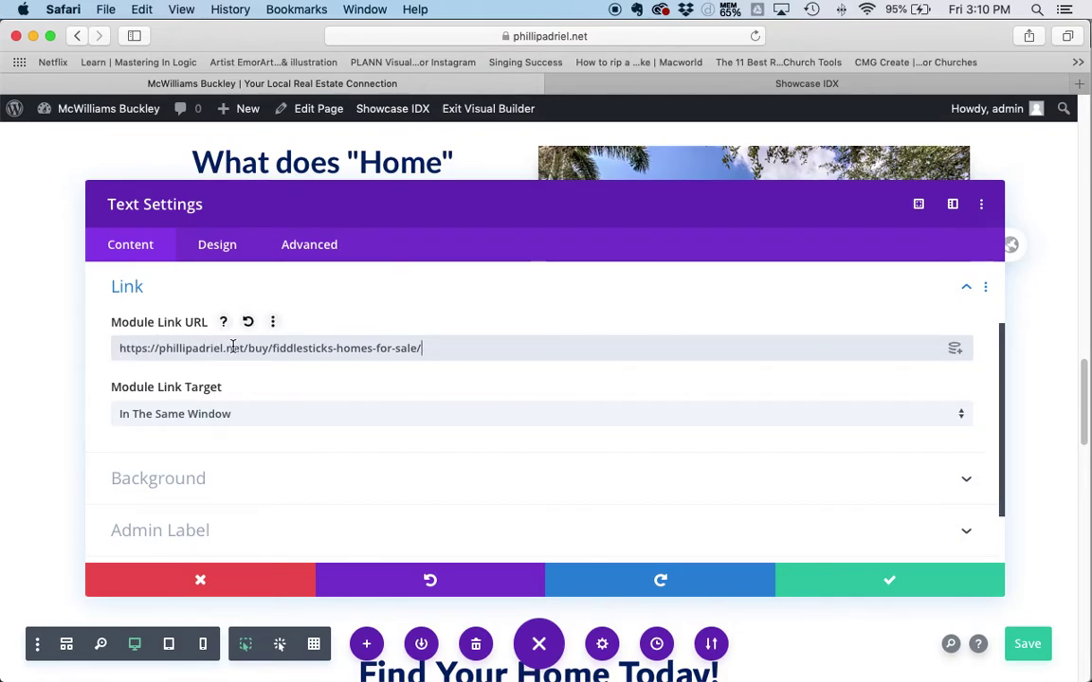
pyautogui.moveTo(244, 348); pyautogui.dragTo(112, 346)
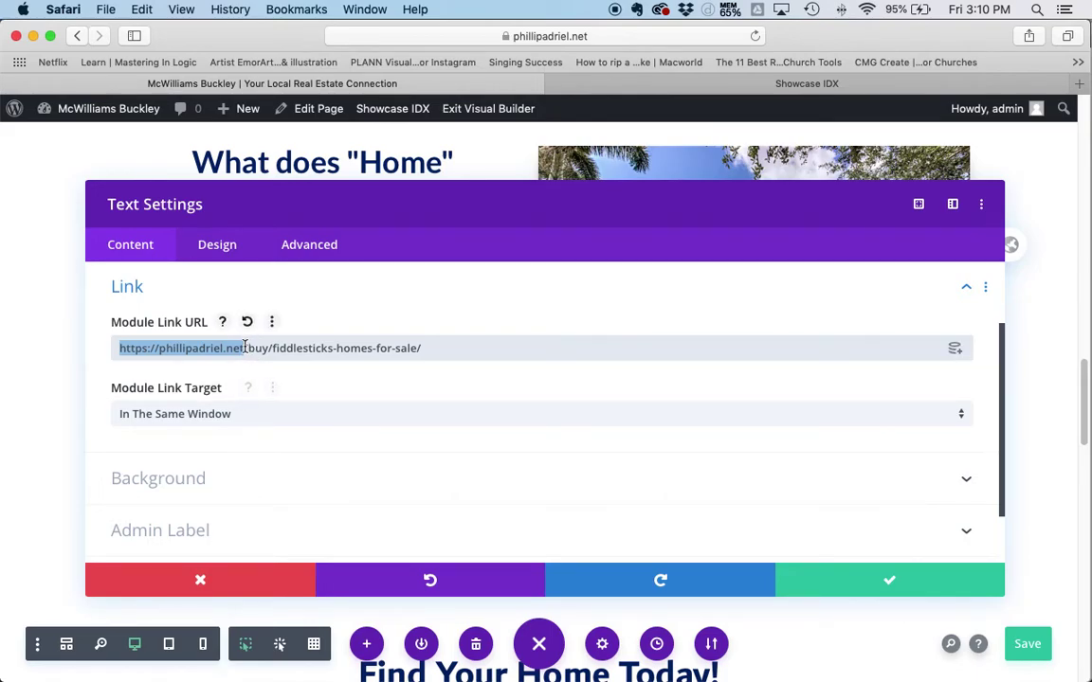
pyautogui.moveTo(248, 348); pyautogui.dragTo(119, 348)
pyautogui.click(286, 348)
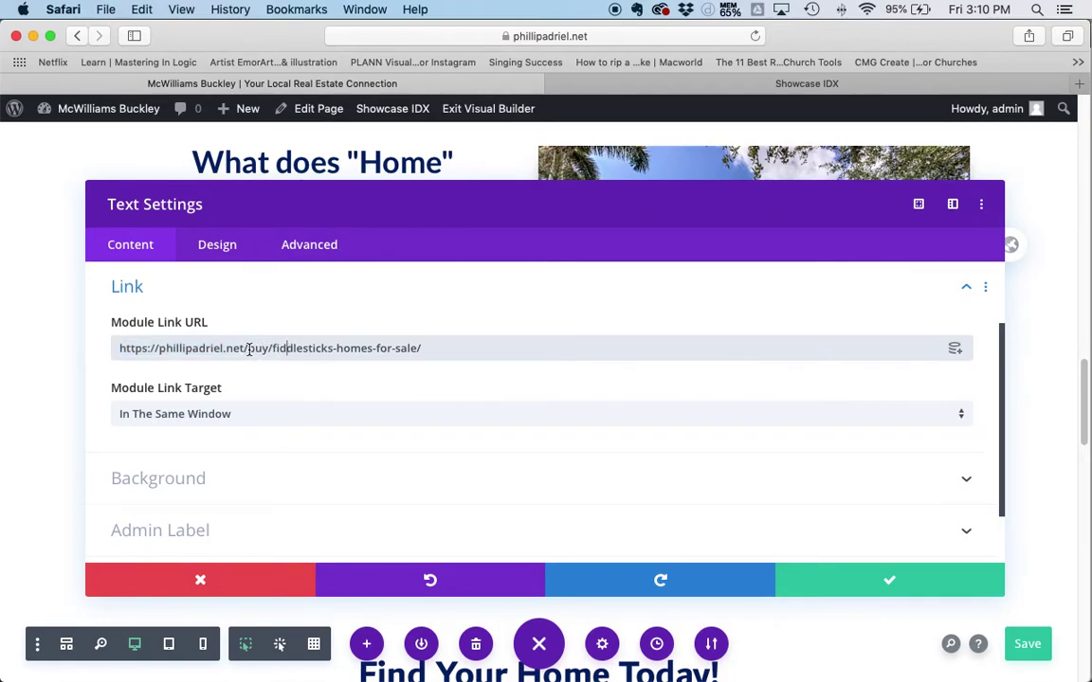
pyautogui.moveTo(245, 348); pyautogui.dragTo(119, 348)
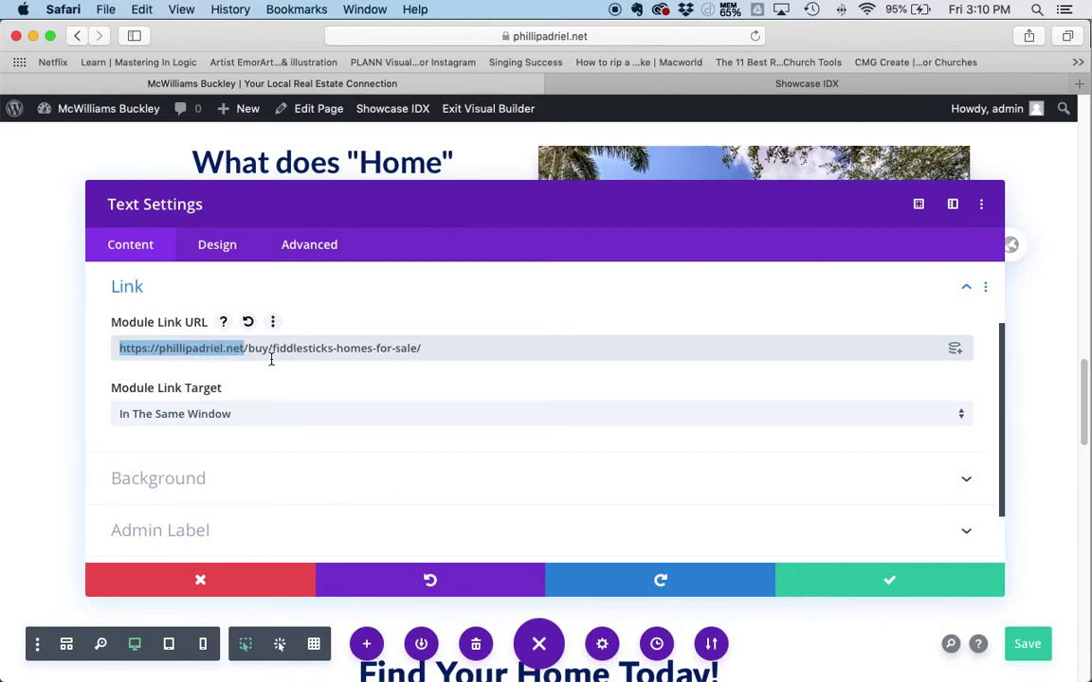
pyautogui.press('BackSpace')
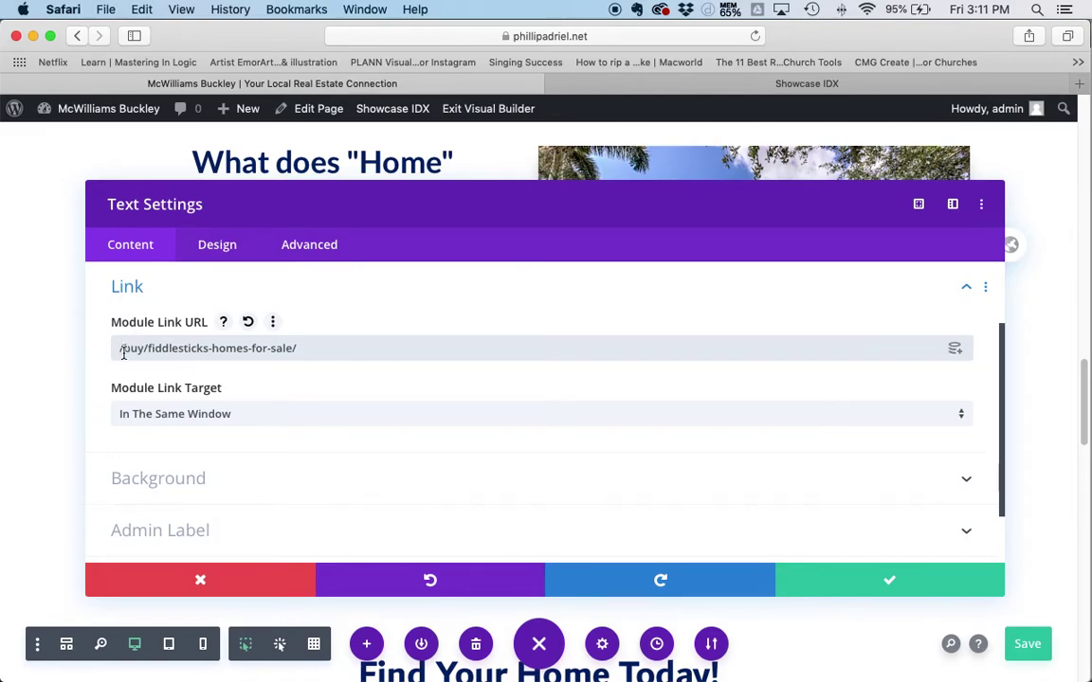
pyautogui.click(252, 343)
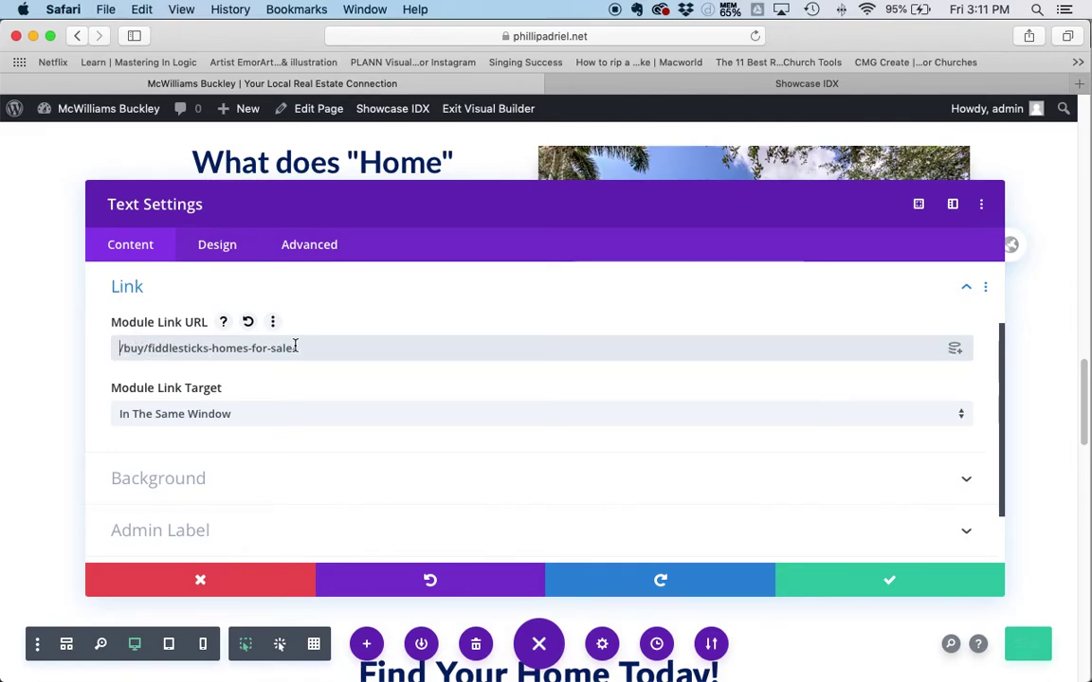
# Save the text module's settings and save the Home page.
pyautogui.click(928, 589)
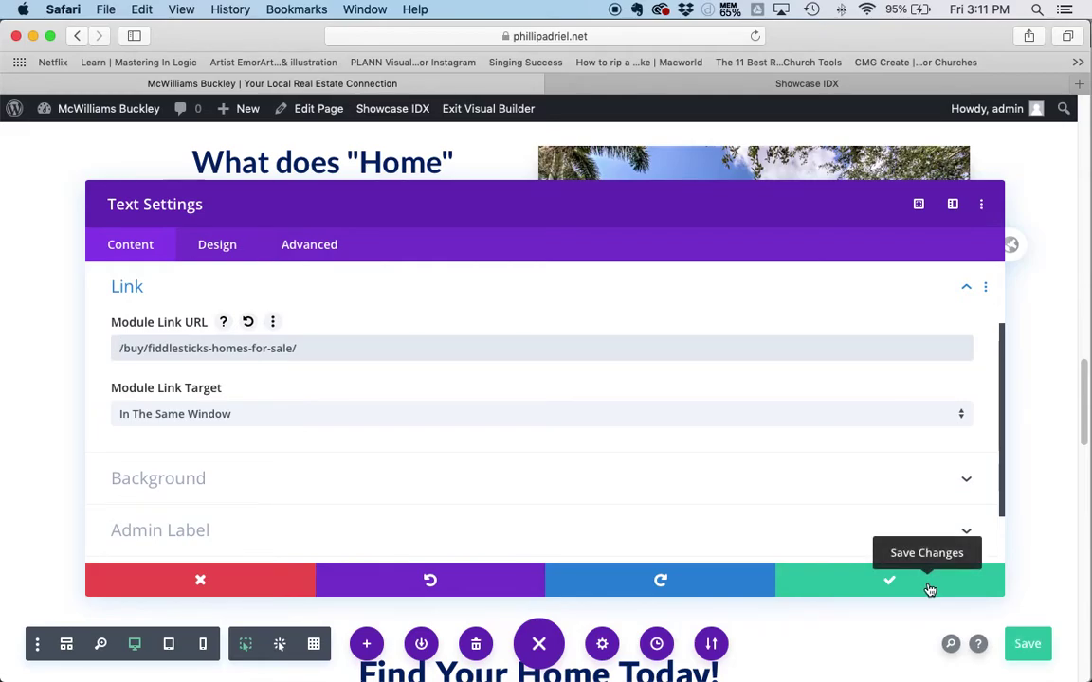
pyautogui.click(928, 588)
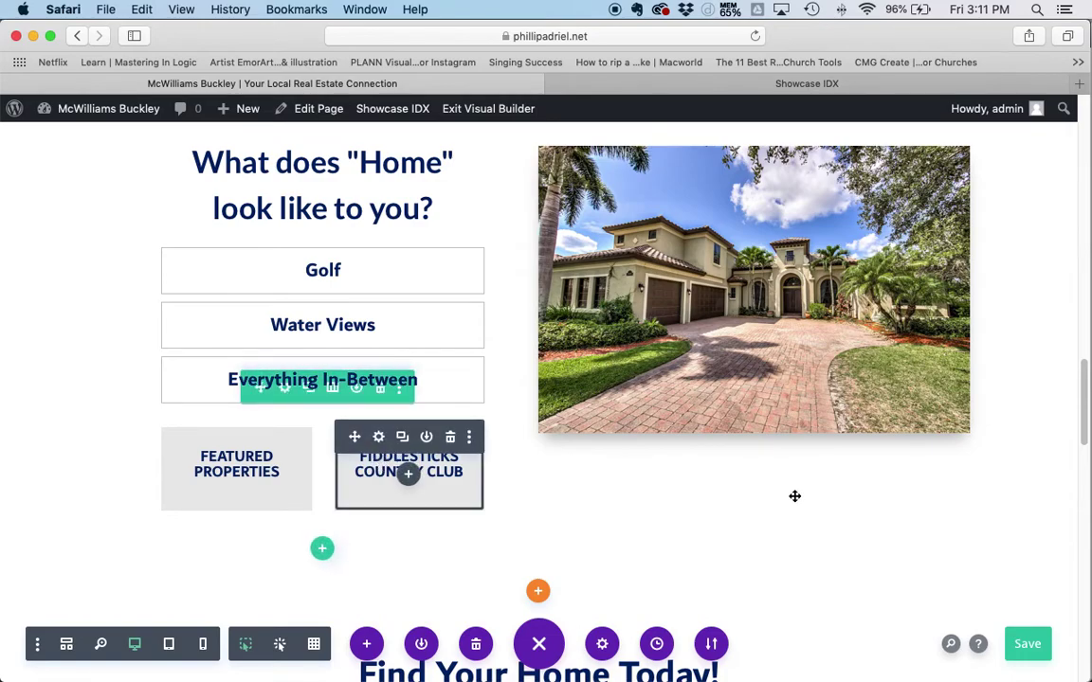
pyautogui.click(1028, 648)
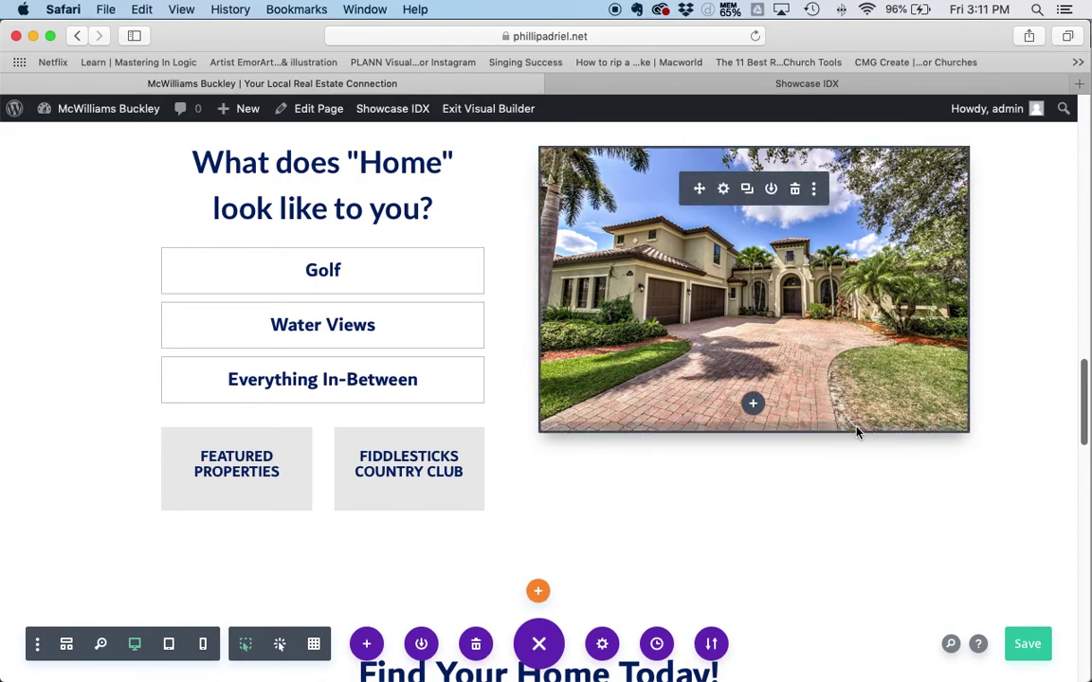
# Switch to Firefox, reload the live Home page and bring the Fiddlesticks Country Club button into view.
pyautogui.press('super+Tab')
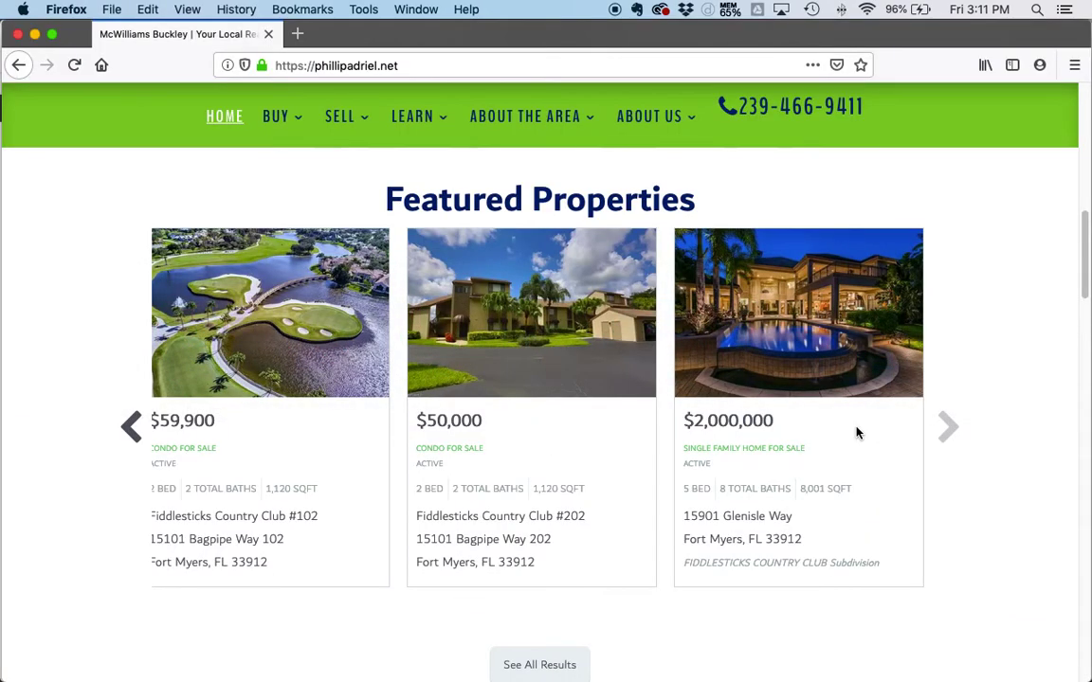
pyautogui.scroll(-3, 95, 294)
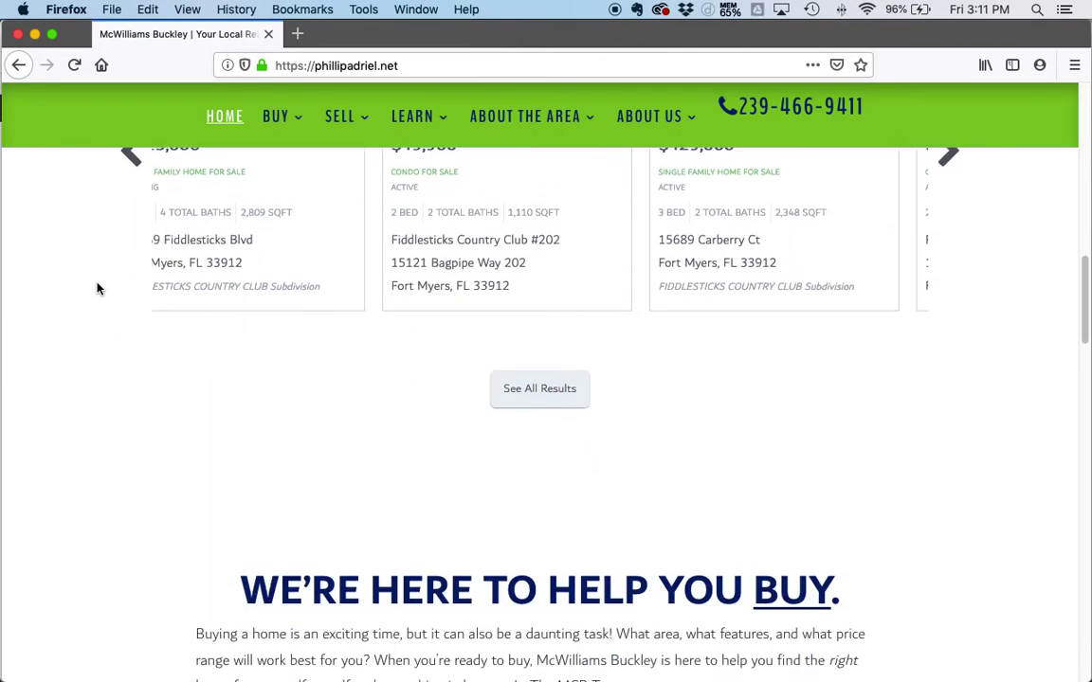
pyautogui.scroll(-7, 95, 289)
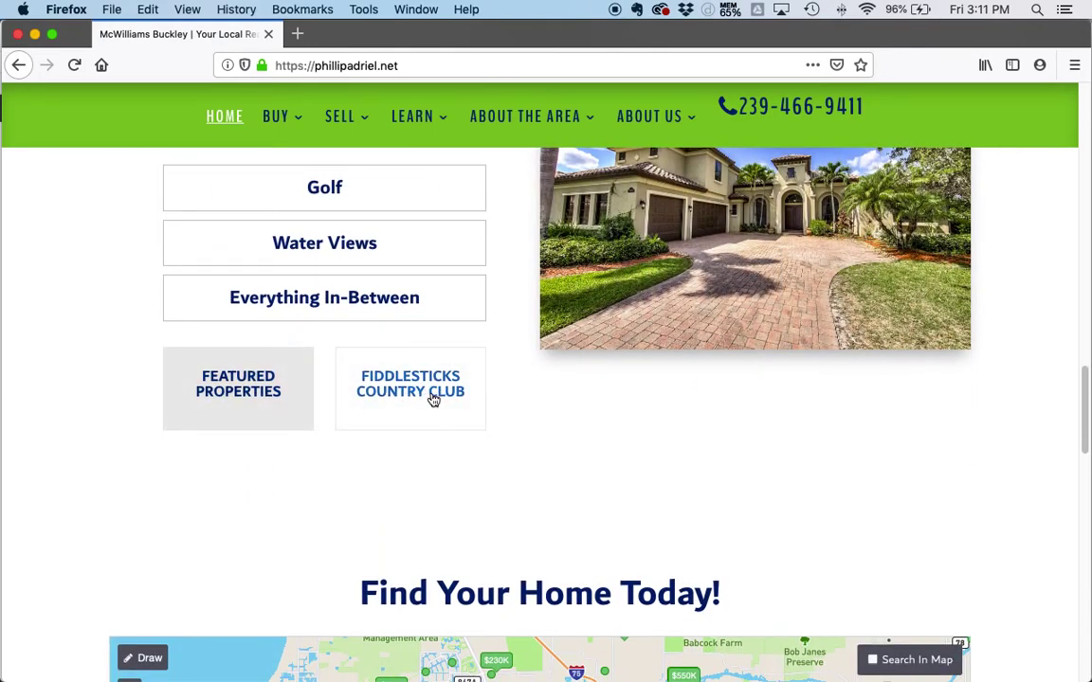
pyautogui.click(74, 65)
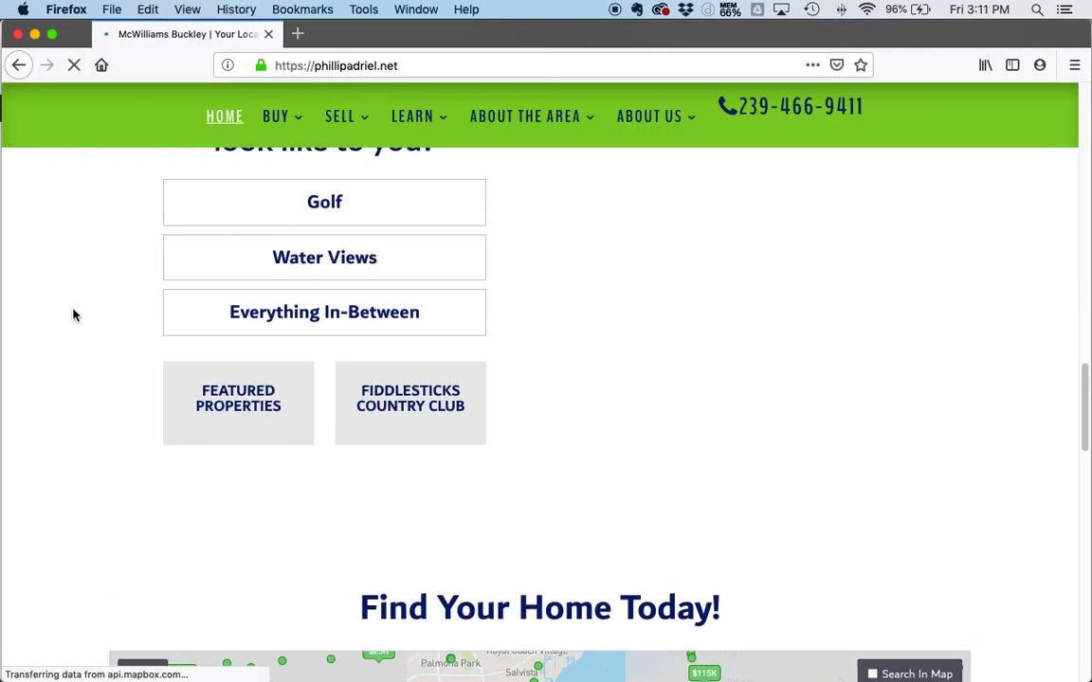
pyautogui.scroll(-5, 105, 338)
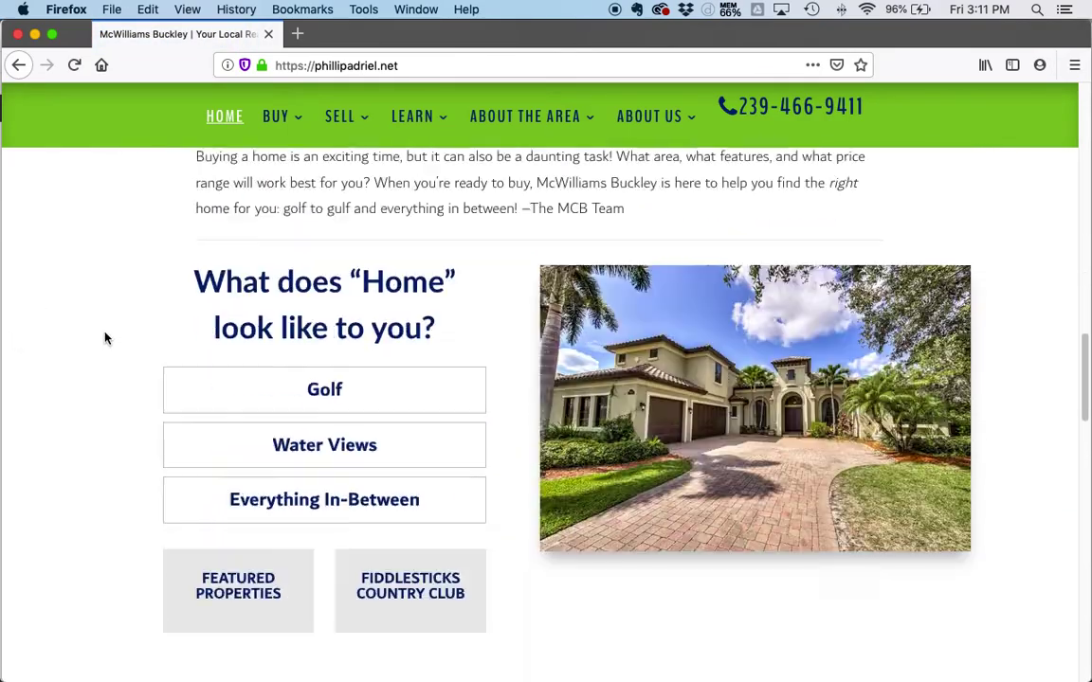
# Follow the Fiddlesticks Country Club link and examine the map and property listings on the page it opens.
pyautogui.click(404, 474)
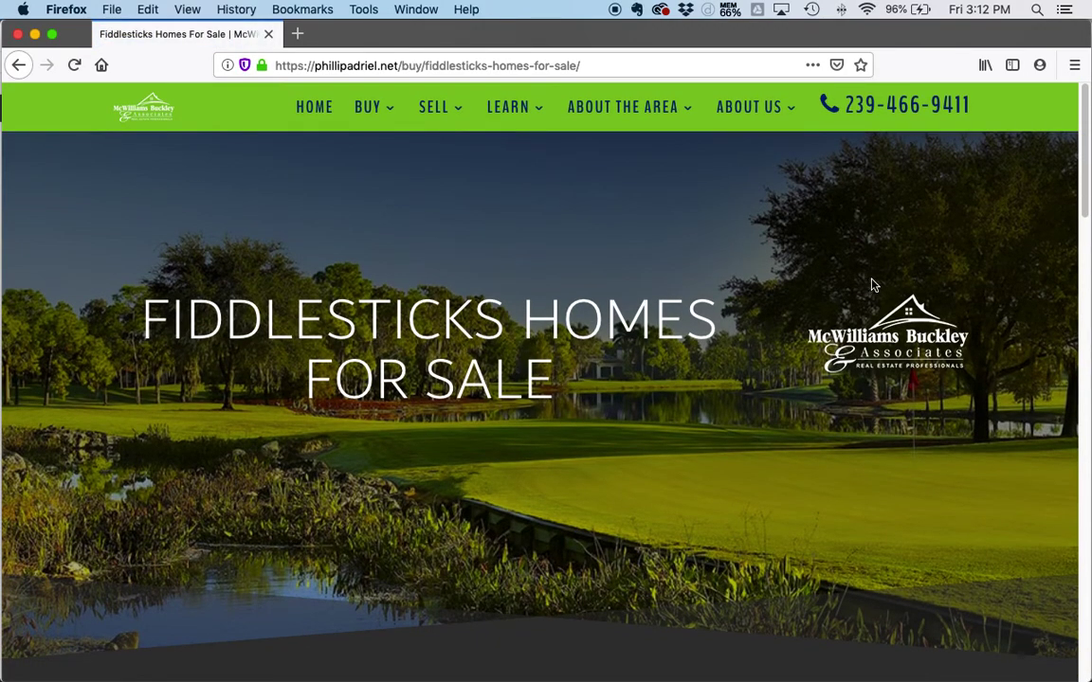
pyautogui.scroll(-1, 874, 284)
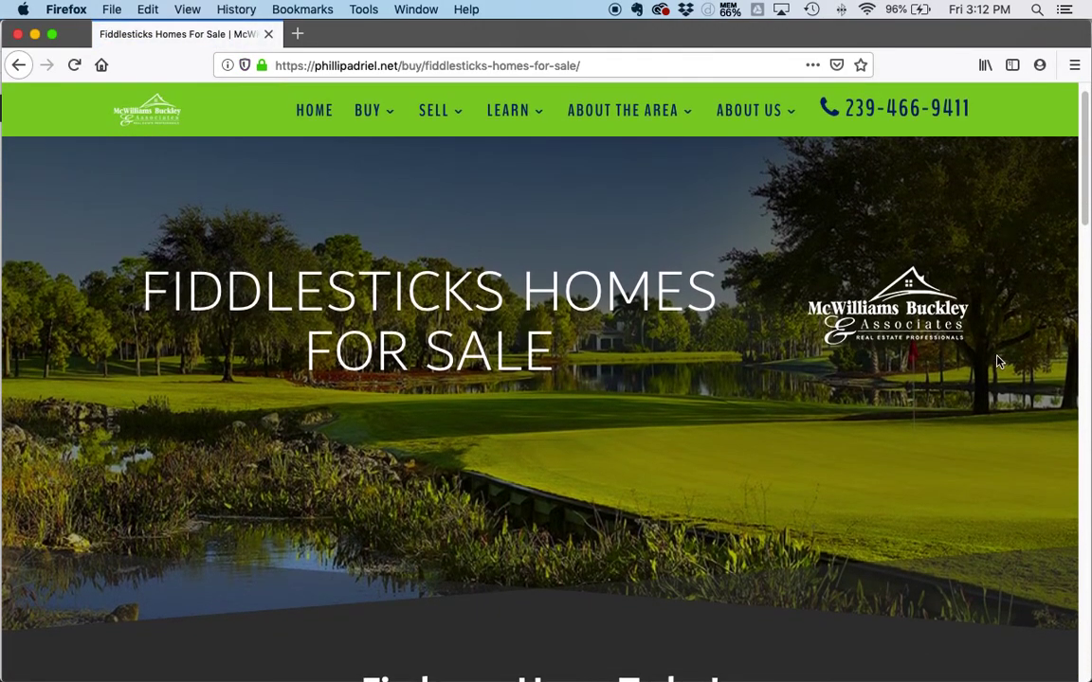
pyautogui.scroll(-6, 995, 356)
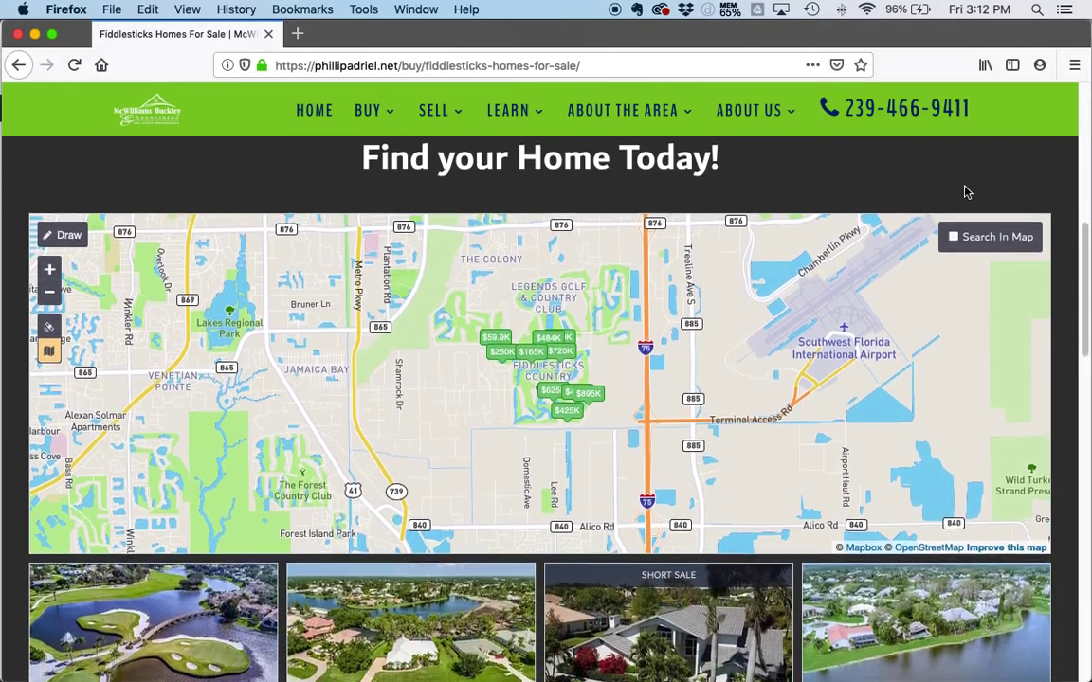
pyautogui.scroll(-3, 966, 199)
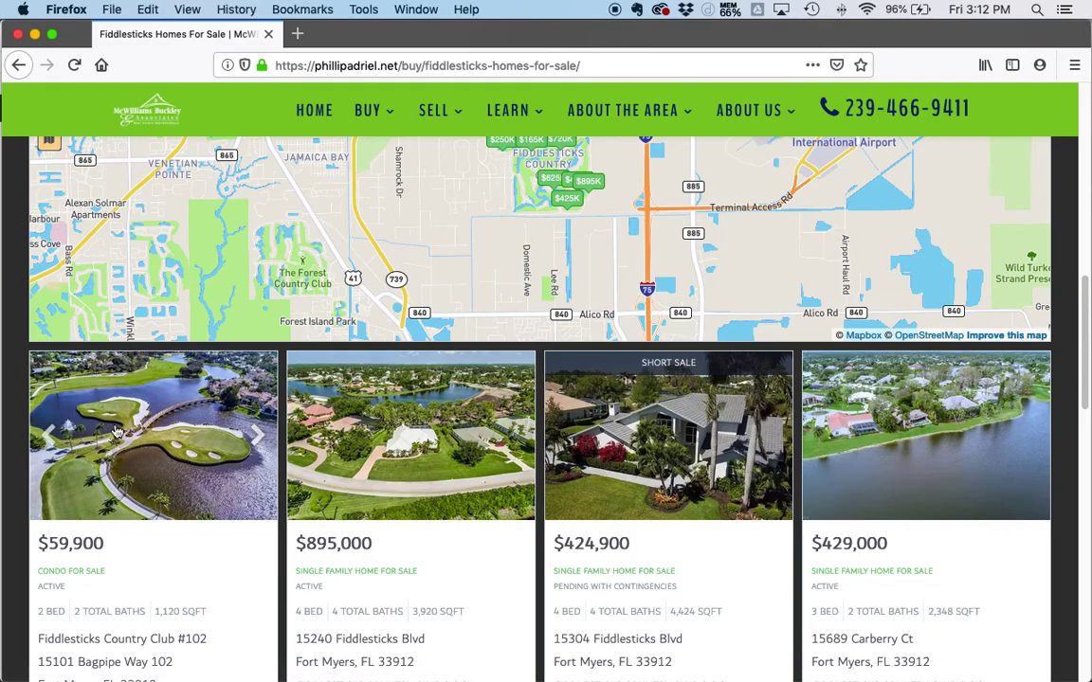
pyautogui.scroll(-1, 142, 421)
# Open the $59,900 condo listing, review its photos and description, and return to the Fiddlesticks Homes For Sale page.
pyautogui.click(169, 412)
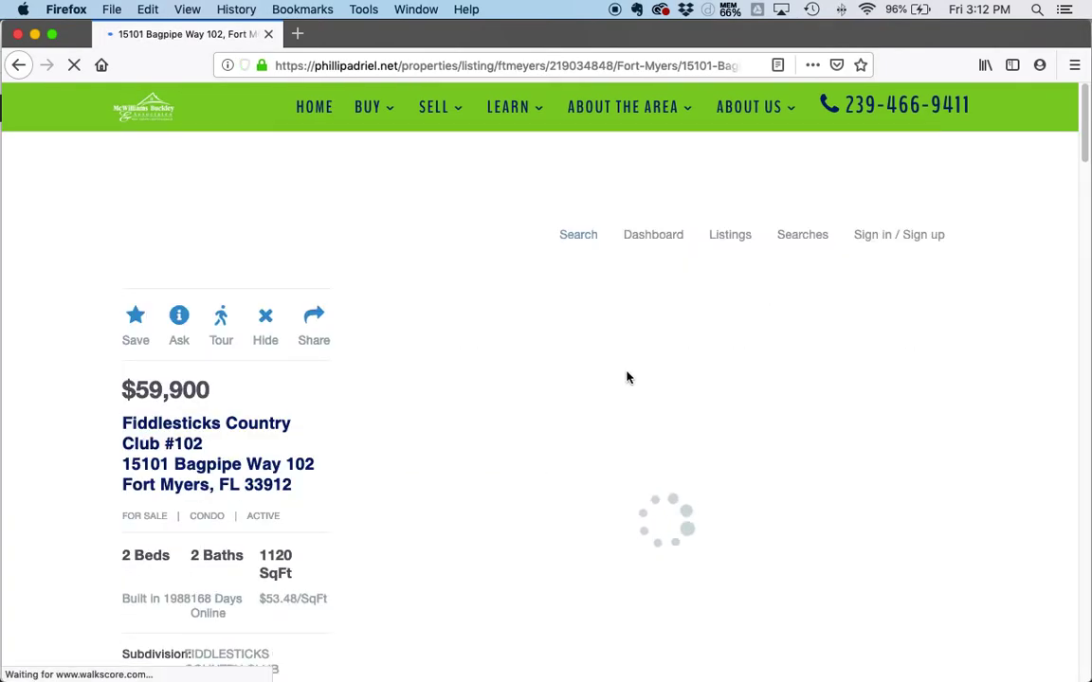
pyautogui.scroll(-3, 361, 383)
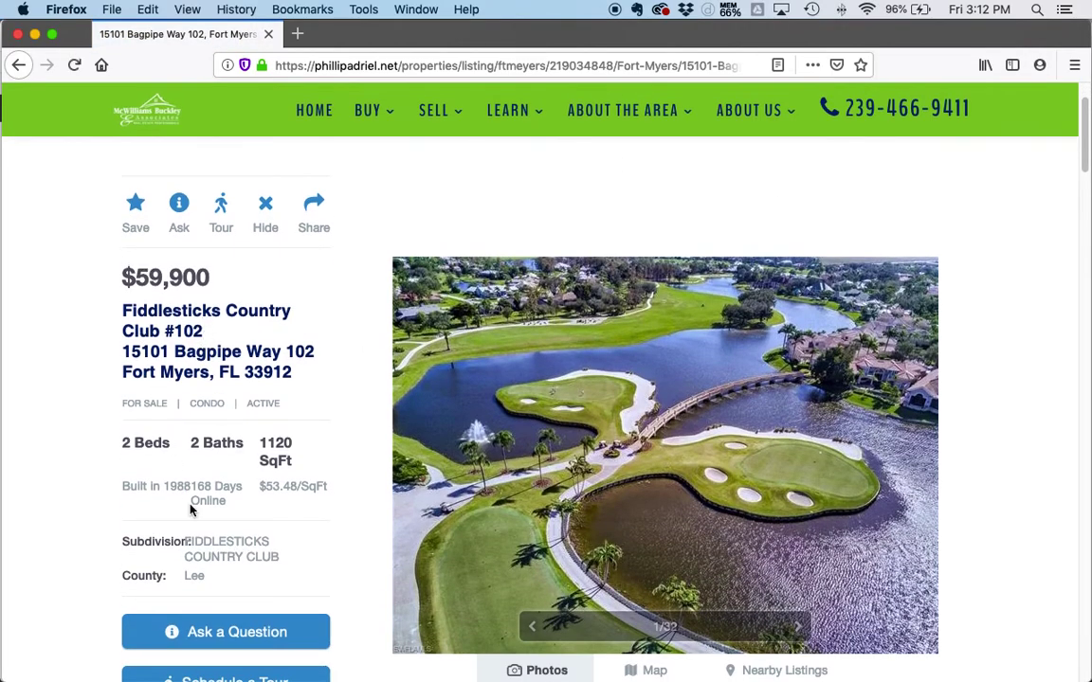
pyautogui.scroll(-2, 193, 520)
pyautogui.scroll(-10, 541, 516)
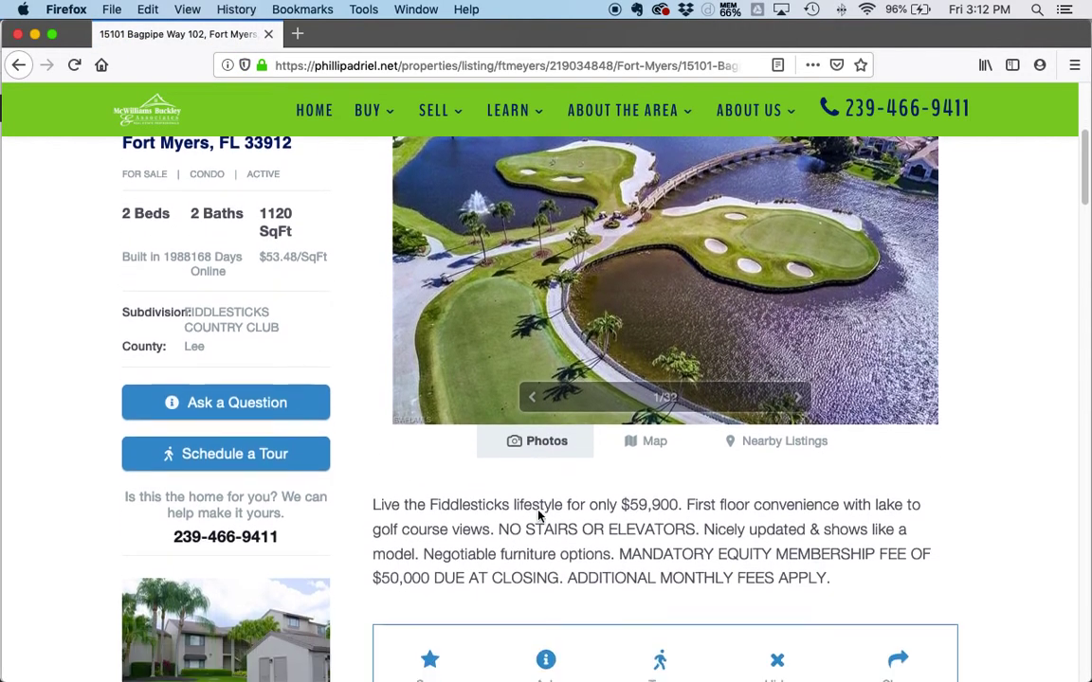
pyautogui.scroll(15, 545, 495)
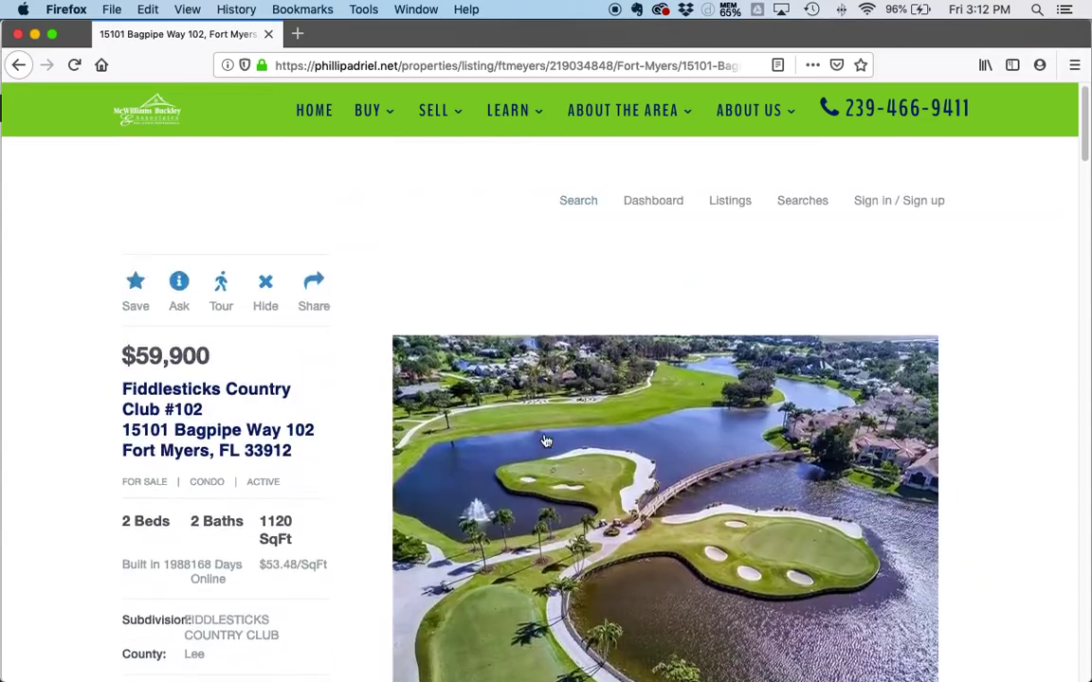
pyautogui.click(19, 66)
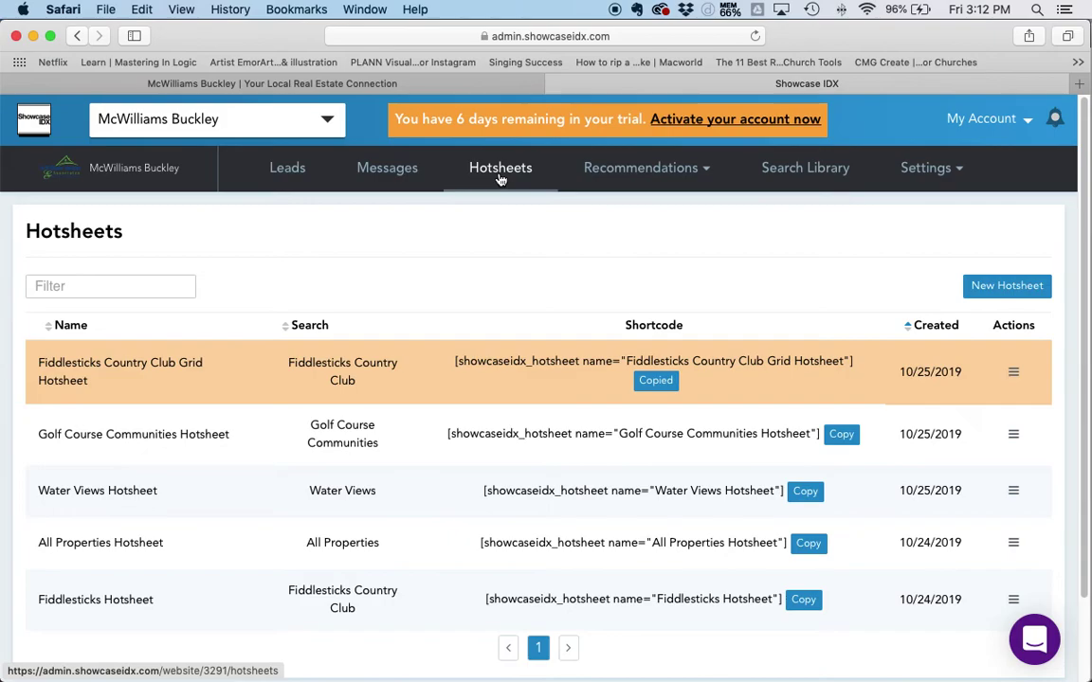
# View the Home page in Safari's builder and switch back to the live Fiddlesticks Homes For Sale page in Firefox.
pyautogui.click(415, 82)
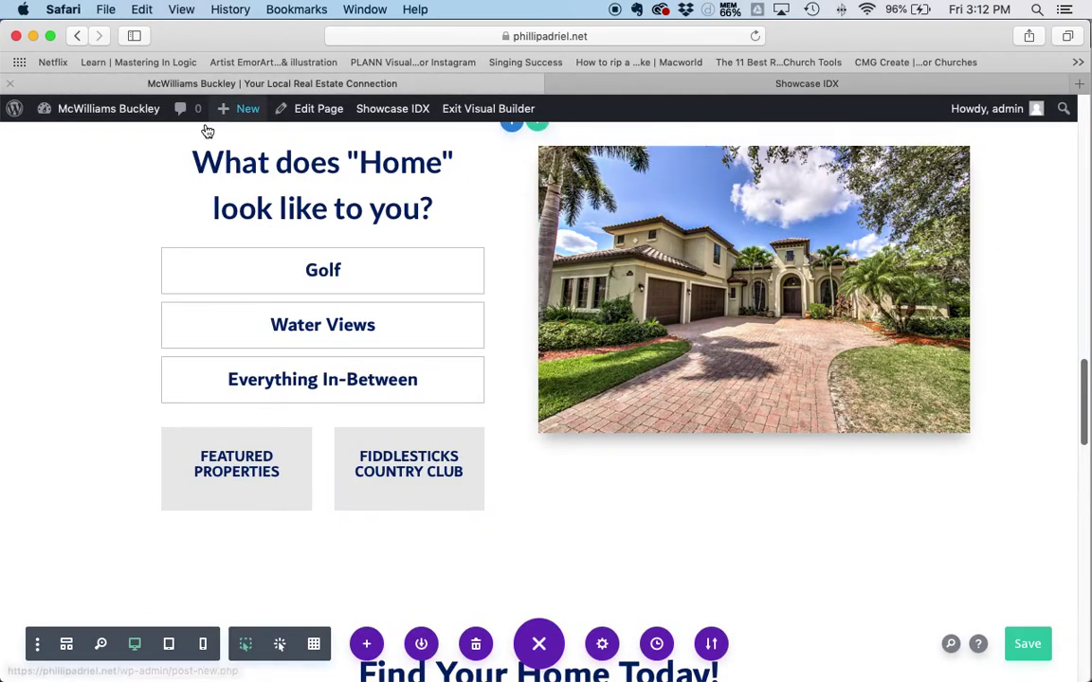
pyautogui.moveTo(84, 119)
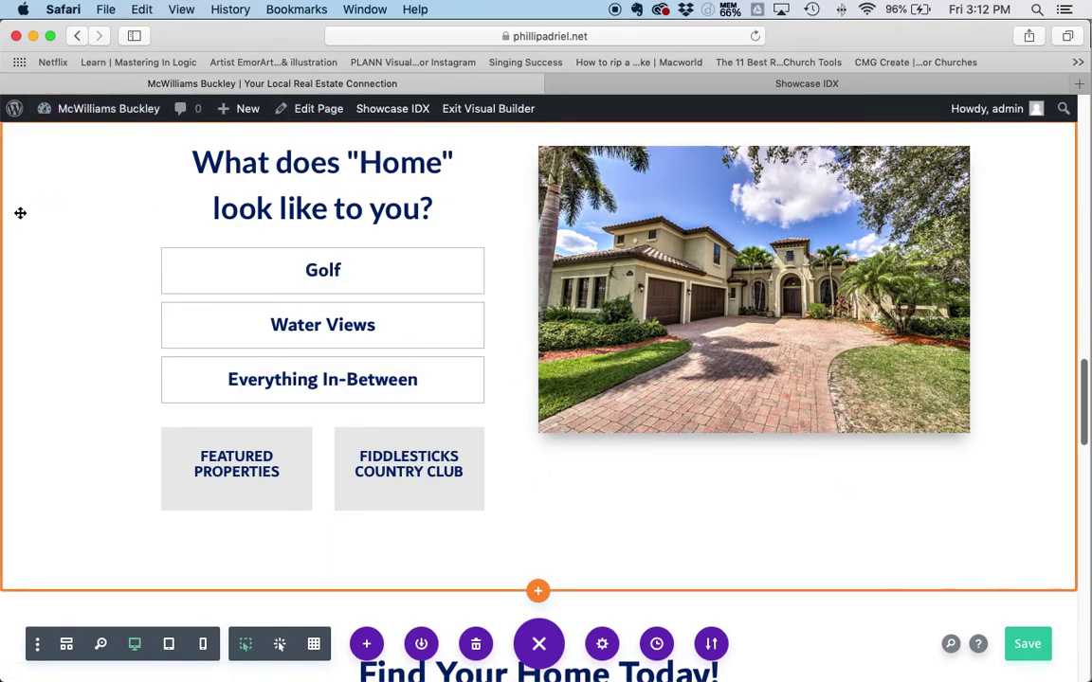
pyautogui.press('super+Tab')
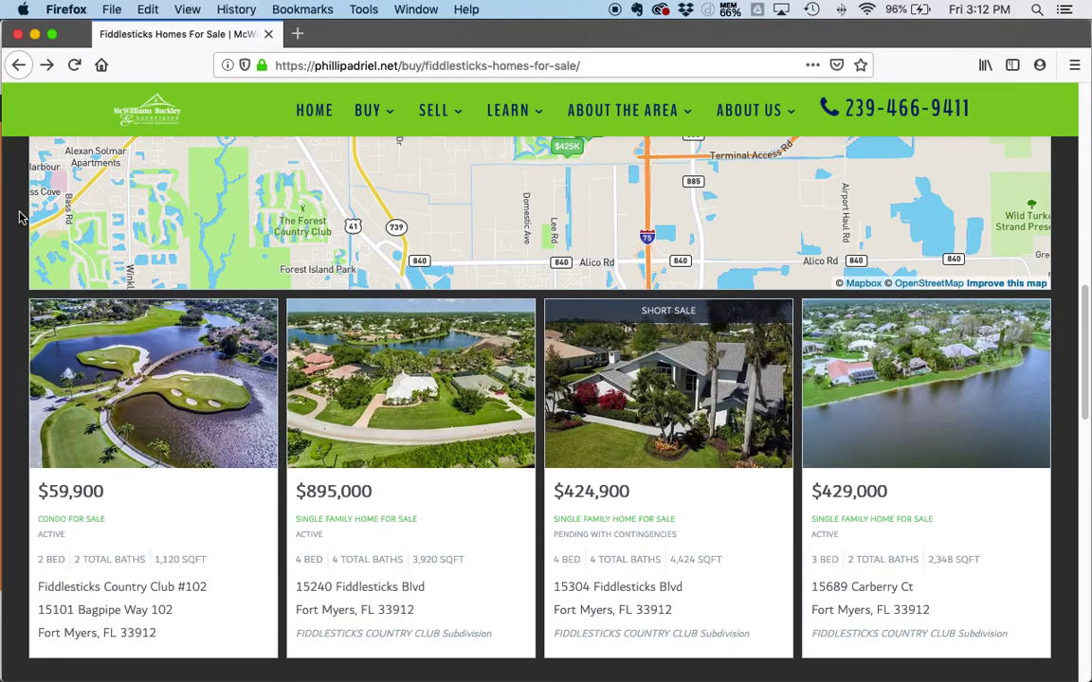